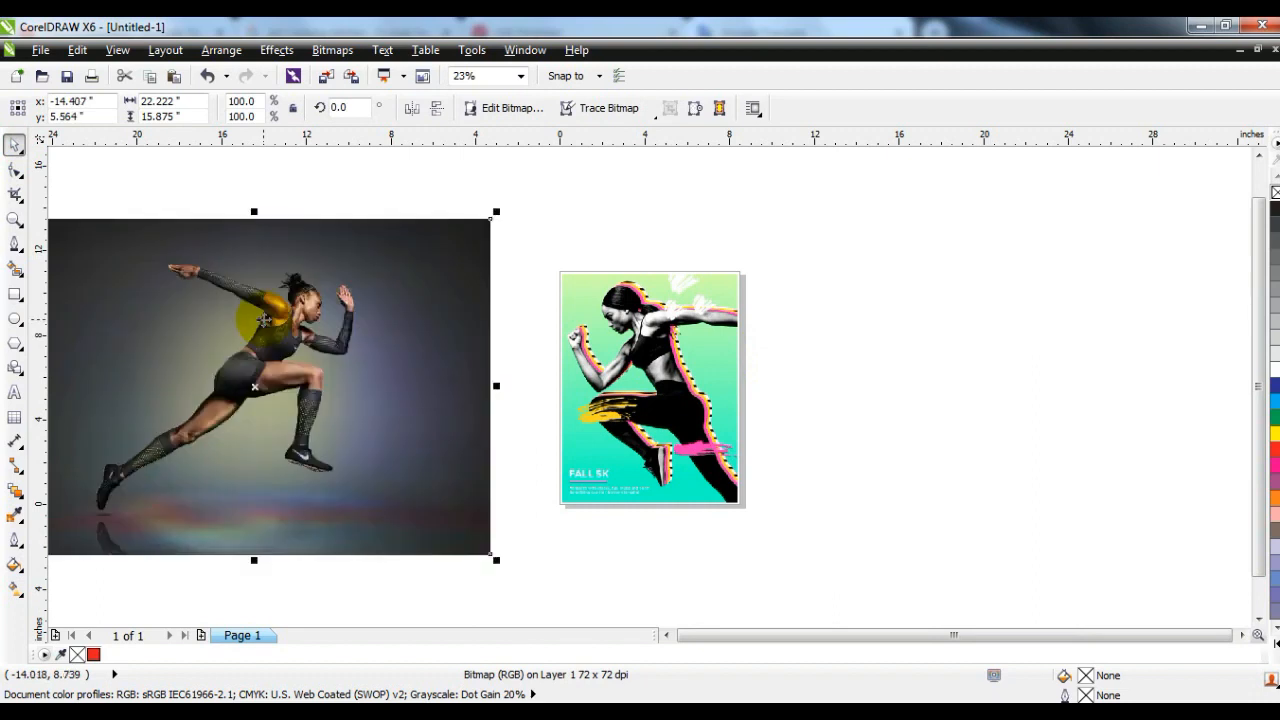
Step: Zoom in on the runner's head and raised hand, and set the Pen tool's outline width to 1.5 pt
{"action": "left_click", "coordinate": [15, 220]}
{"action": "left_click_drag", "start_coordinate": [246, 263], "coordinate": [416, 354]}
{"action": "left_click_drag", "start_coordinate": [311, 211], "coordinate": [880, 530]}
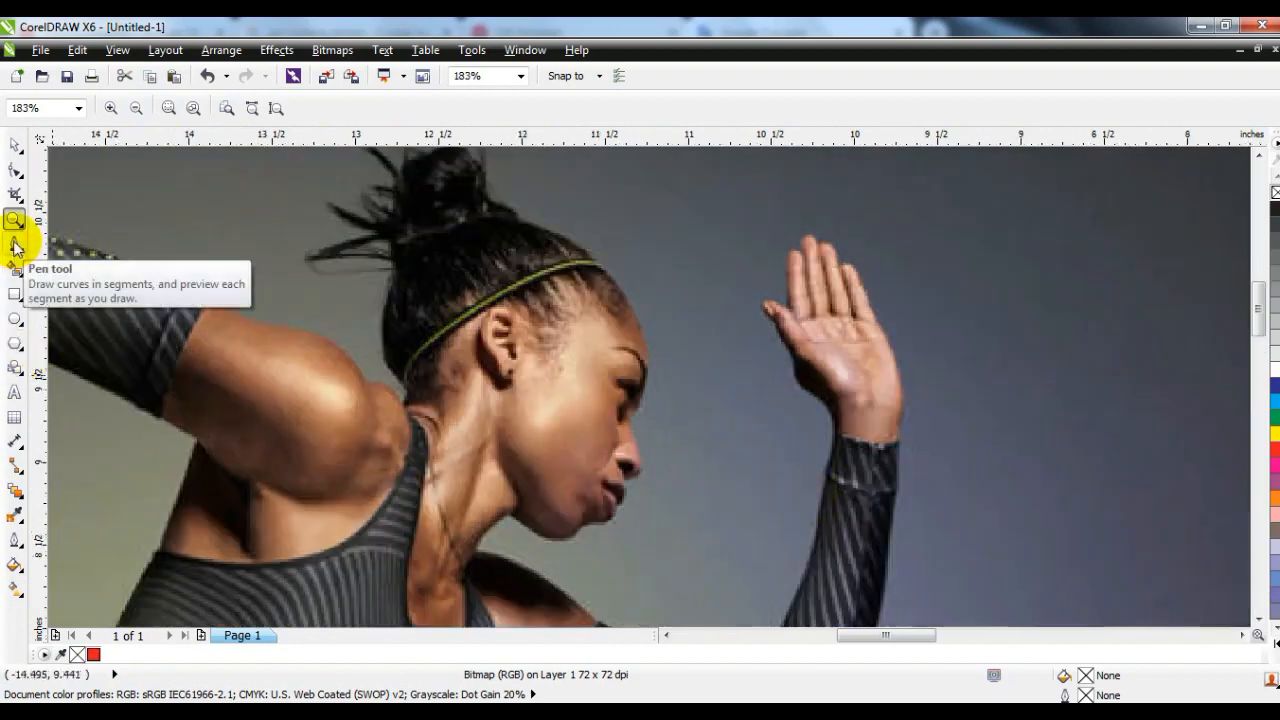
{"action": "left_click", "coordinate": [14, 246]}
{"action": "left_click", "coordinate": [791, 106]}
{"action": "left_click", "coordinate": [727, 180]}
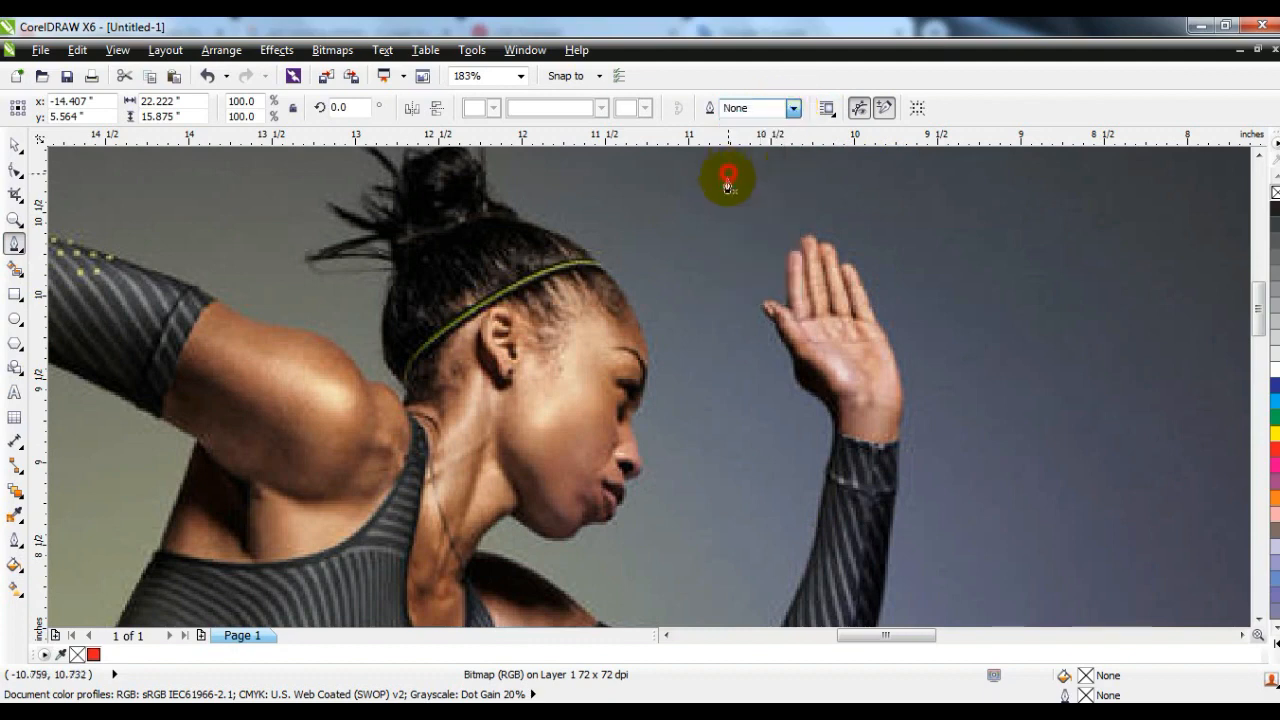
Step: Start a Pen path from the top of the runner's hair to the forehead and colour its outline red
{"action": "left_click", "coordinate": [518, 222]}
{"action": "double_click", "coordinate": [633, 323]}
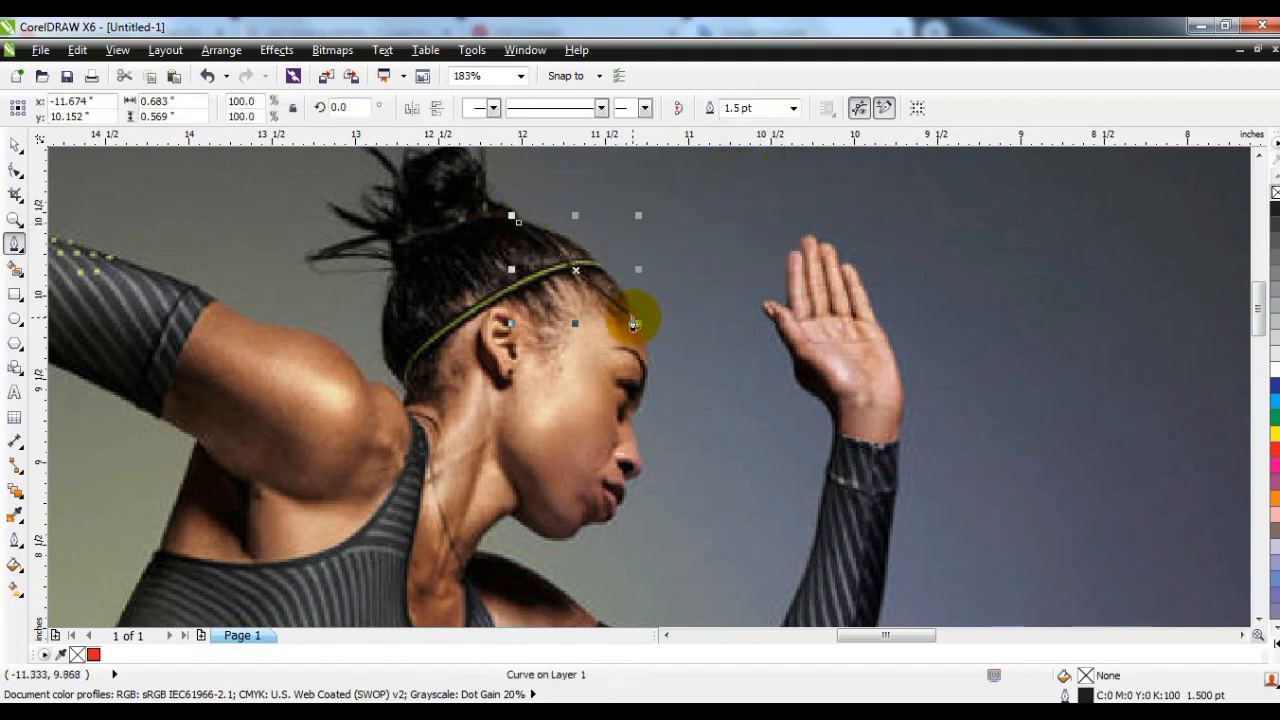
{"action": "key", "text": "space"}
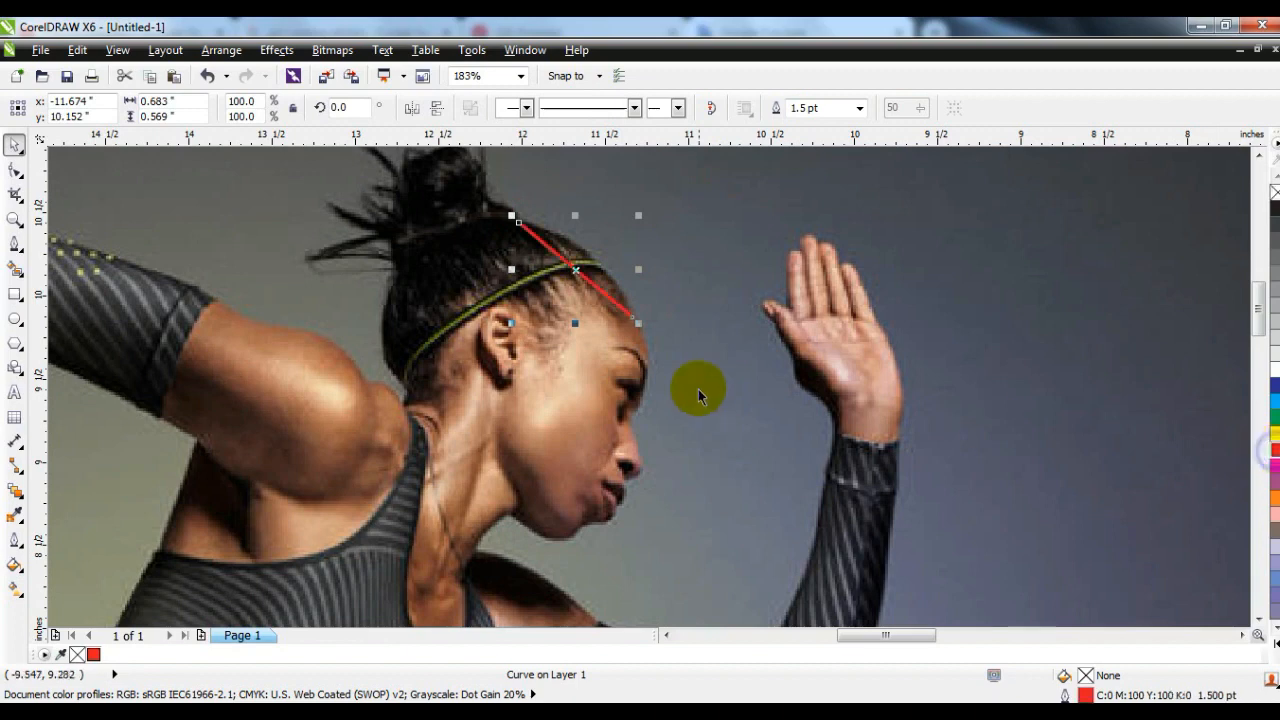
{"action": "key", "text": "space"}
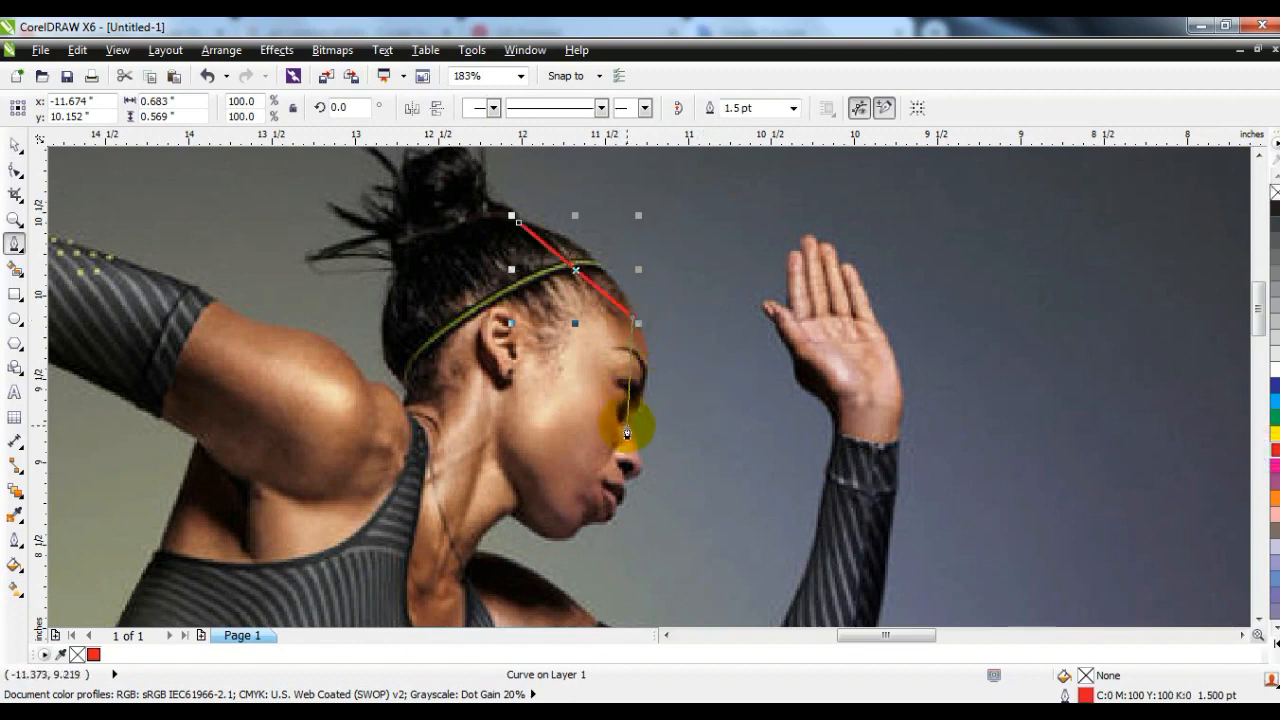
Step: Continue the path down the runner's face and under the chin, past the neck to the front upper arm
{"action": "double_click", "coordinate": [627, 430]}
{"action": "left_click", "coordinate": [618, 505]}
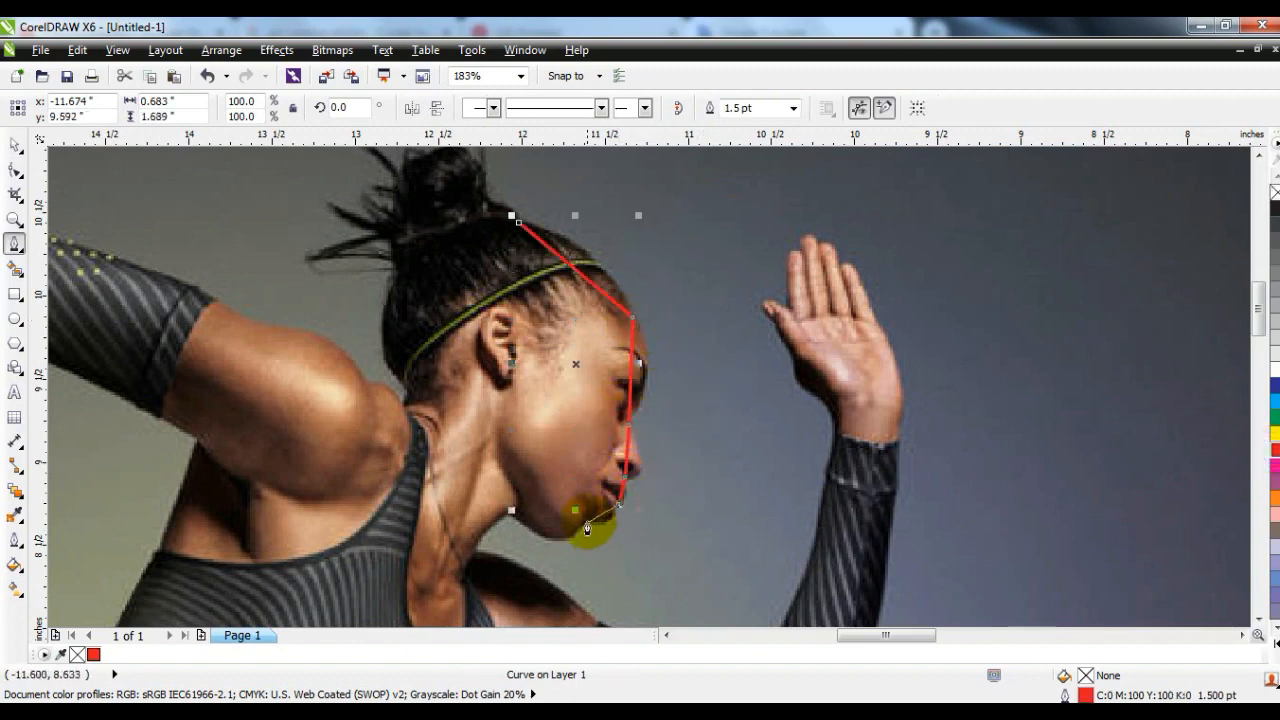
{"action": "left_click", "coordinate": [585, 522]}
{"action": "left_click", "coordinate": [477, 549]}
{"action": "left_click", "coordinate": [595, 615]}
Step: Extend the path along the inner edge of the front arm, through the elbow crease to the sleeve's wrist end
{"action": "key", "text": "space"}
{"action": "left_click", "coordinate": [1258, 618]}
{"action": "key", "text": "space"}
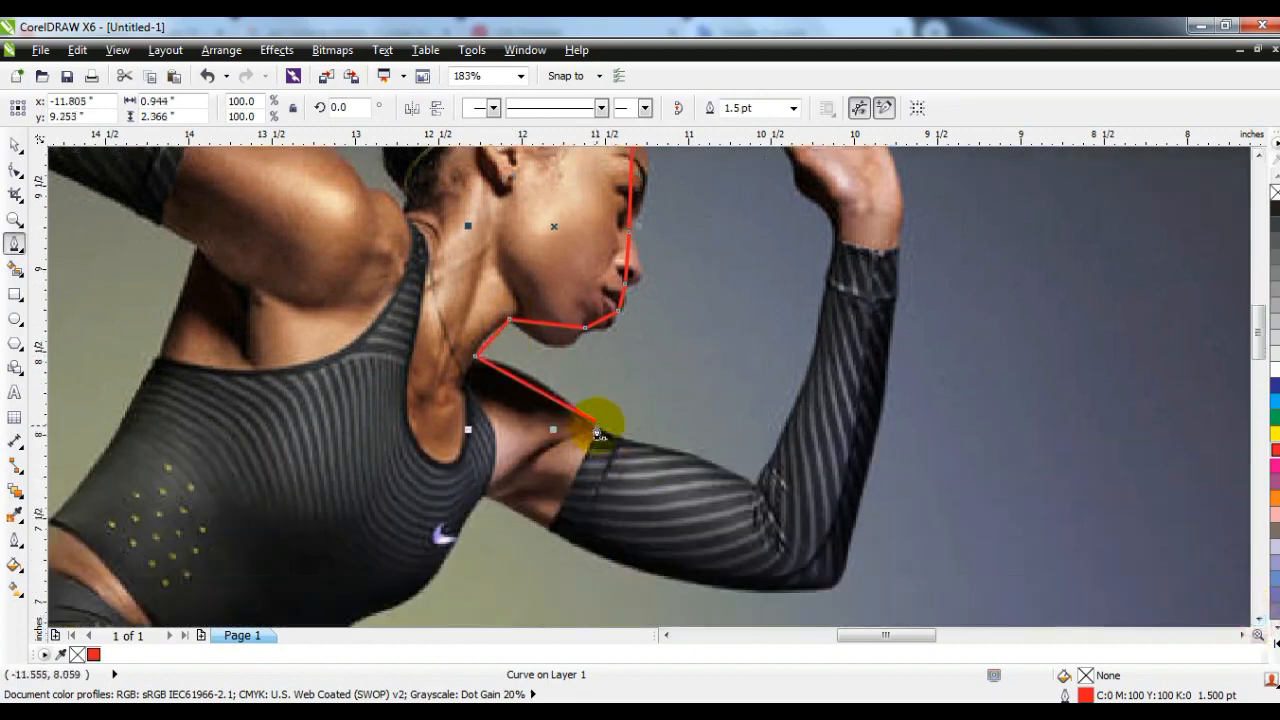
{"action": "left_click", "coordinate": [755, 484]}
{"action": "left_click", "coordinate": [829, 270]}
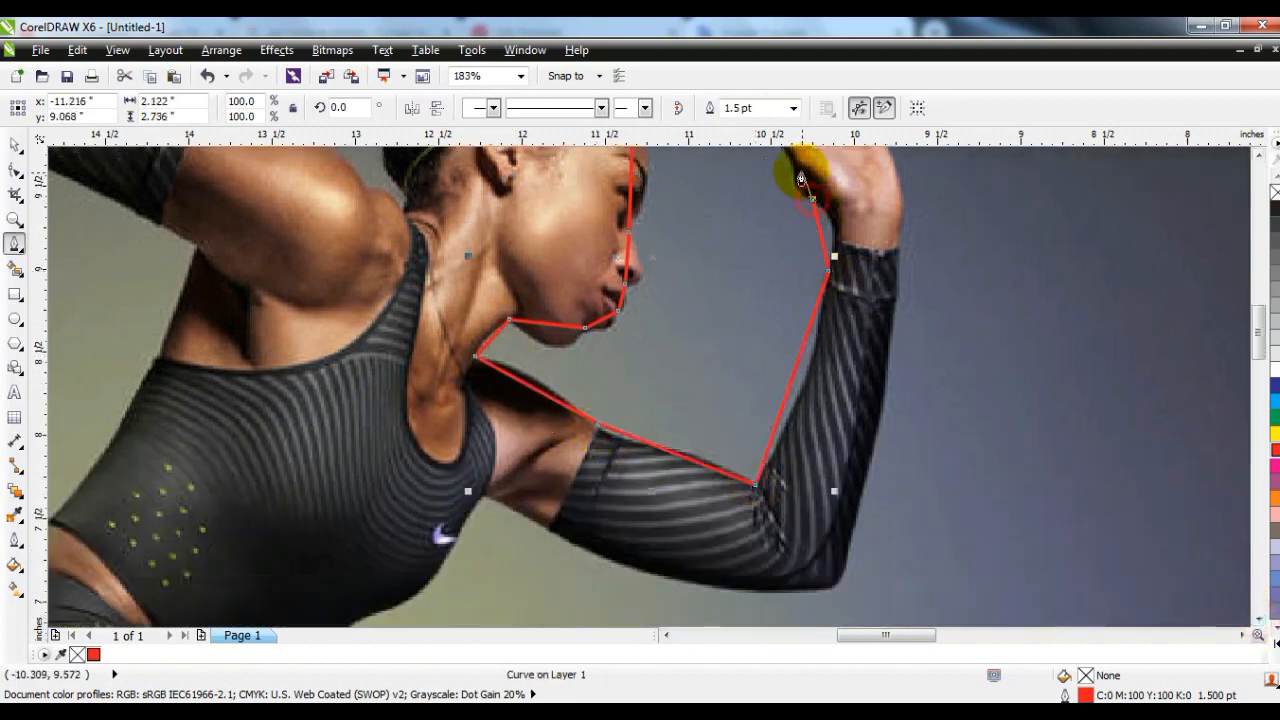
Step: Trace the path around the raised hand, over the fingertips and back down to the outer wrist
{"action": "key", "text": "space"}
{"action": "left_click", "coordinate": [1259, 155]}
{"action": "key", "text": "space"}
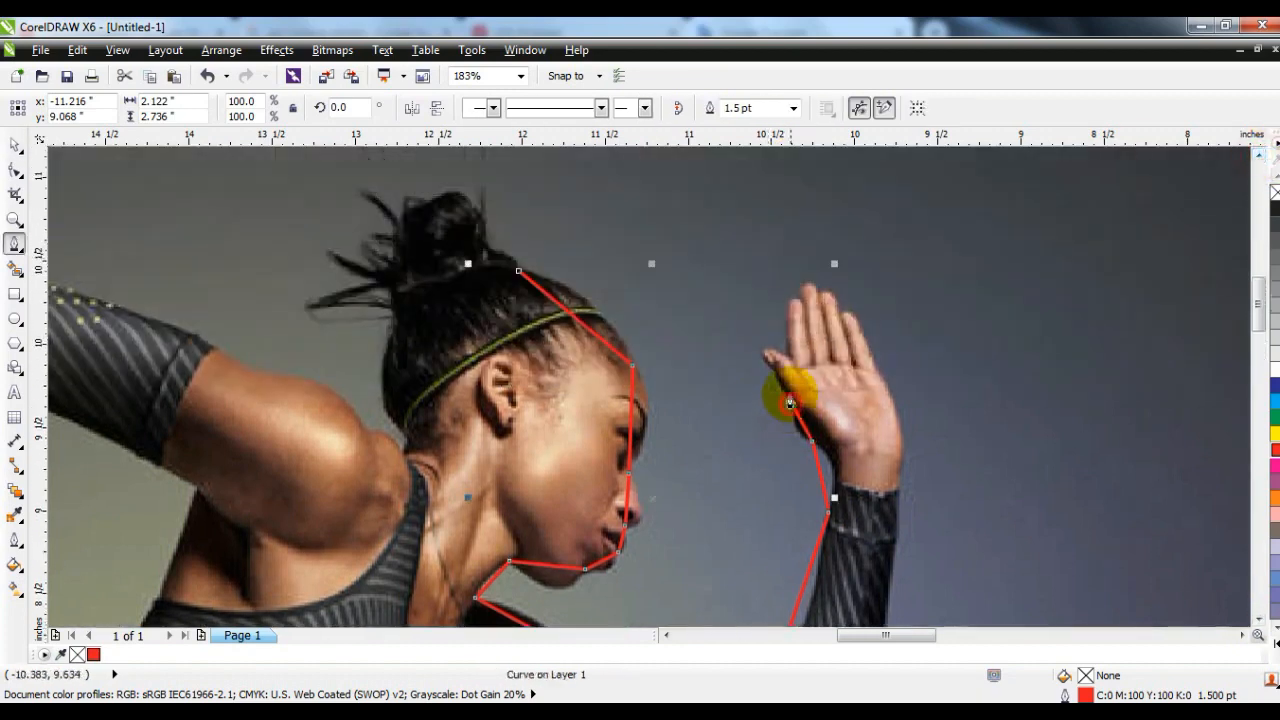
{"action": "left_click", "coordinate": [790, 364]}
{"action": "left_click", "coordinate": [841, 315]}
{"action": "left_click", "coordinate": [878, 373]}
{"action": "left_click", "coordinate": [896, 483]}
{"action": "left_click", "coordinate": [893, 548]}
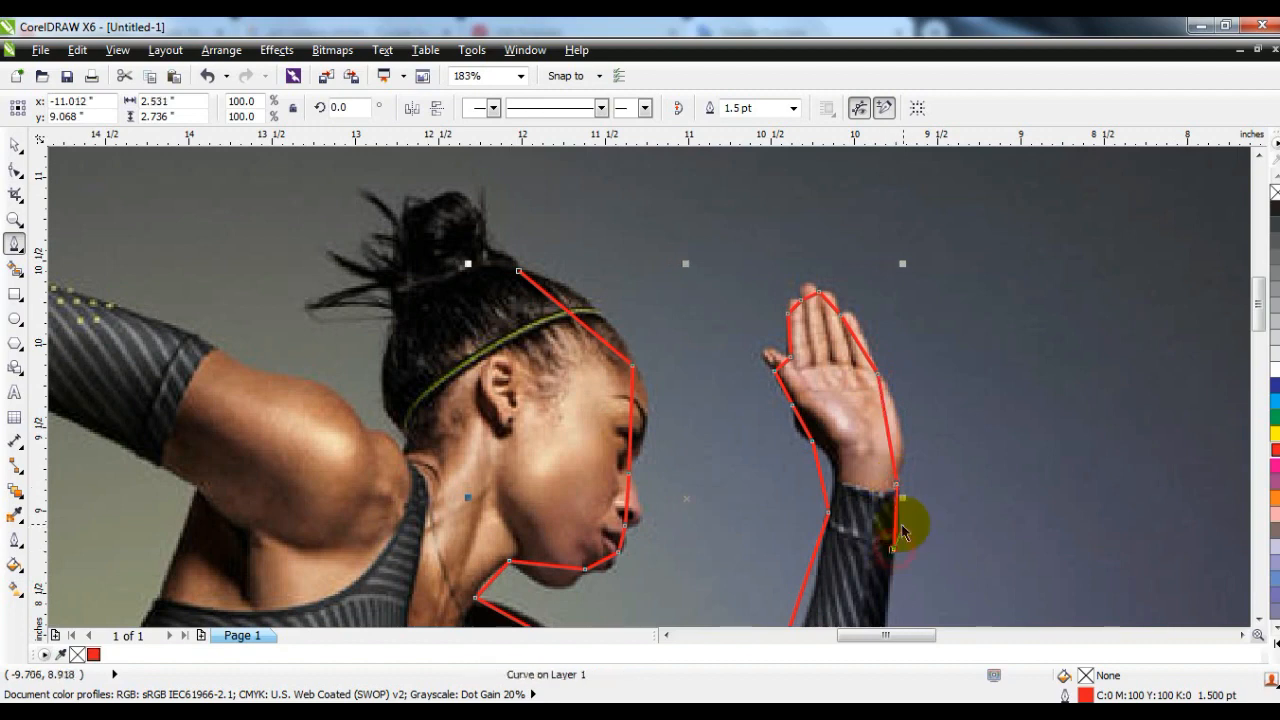
Step: Continue the path down the outer forearm, around the elbow, along the upper arm and down the chest to the front thigh
{"action": "key", "text": "space"}
{"action": "left_click", "coordinate": [1258, 612]}
{"action": "key", "text": "space"}
{"action": "left_click", "coordinate": [848, 497]}
{"action": "left_click", "coordinate": [790, 542]}
{"action": "left_click", "coordinate": [449, 500]}
{"action": "left_click", "coordinate": [351, 573]}
{"action": "left_click", "coordinate": [330, 599]}
Step: Trace the path along the top of the front thigh, over the knee and onto the upper shin
{"action": "left_click", "coordinate": [529, 622]}
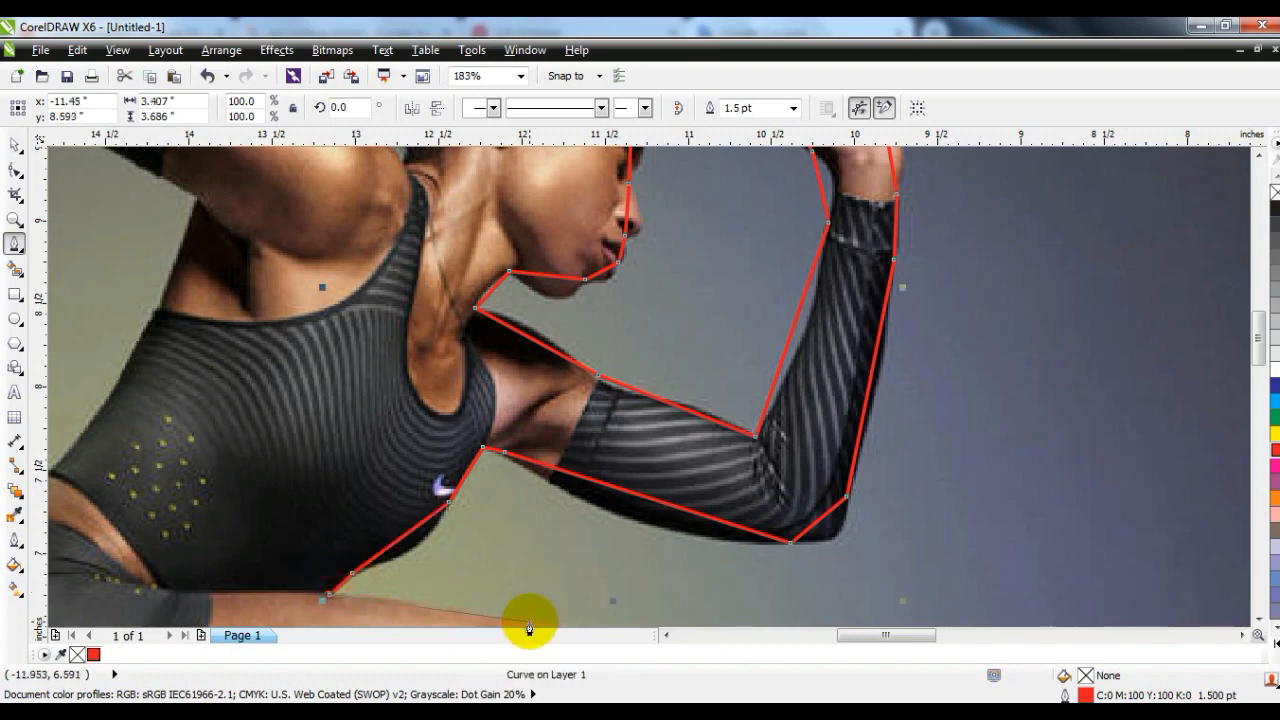
{"action": "key", "text": "space"}
{"action": "left_click", "coordinate": [1258, 617]}
{"action": "key", "text": "space"}
{"action": "left_click", "coordinate": [529, 283]}
{"action": "left_click", "coordinate": [655, 385]}
{"action": "left_click", "coordinate": [650, 492]}
{"action": "left_click", "coordinate": [636, 600]}
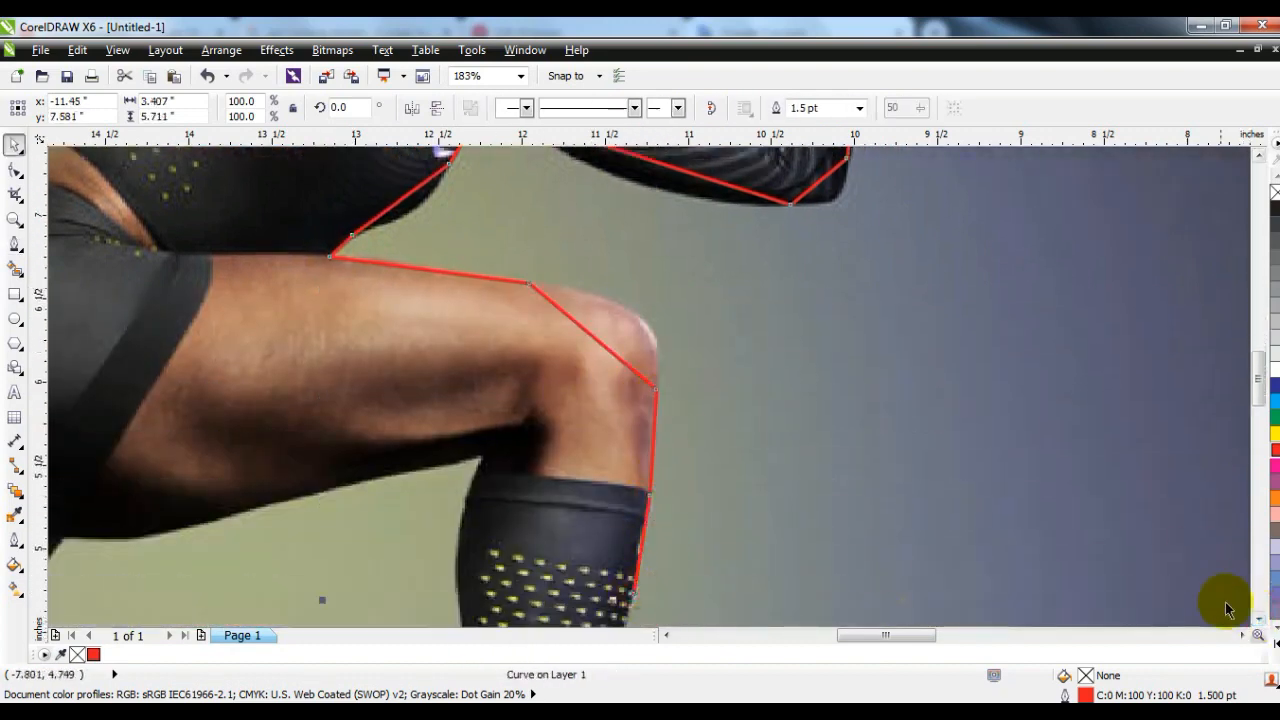
Step: Extend the path down the front shin to the ankle and the laces of the front shoe
{"action": "left_click", "coordinate": [1258, 617]}
{"action": "left_click", "coordinate": [553, 428]}
{"action": "left_click", "coordinate": [545, 553]}
{"action": "left_click", "coordinate": [560, 590]}
Step: Trace the path around the front shoe, over the toe, along the sole and up to the heel
{"action": "key", "text": "space"}
{"action": "left_click", "coordinate": [1258, 617]}
{"action": "key", "text": "space"}
{"action": "left_click", "coordinate": [561, 296]}
{"action": "left_click", "coordinate": [620, 364]}
{"action": "left_click", "coordinate": [697, 402]}
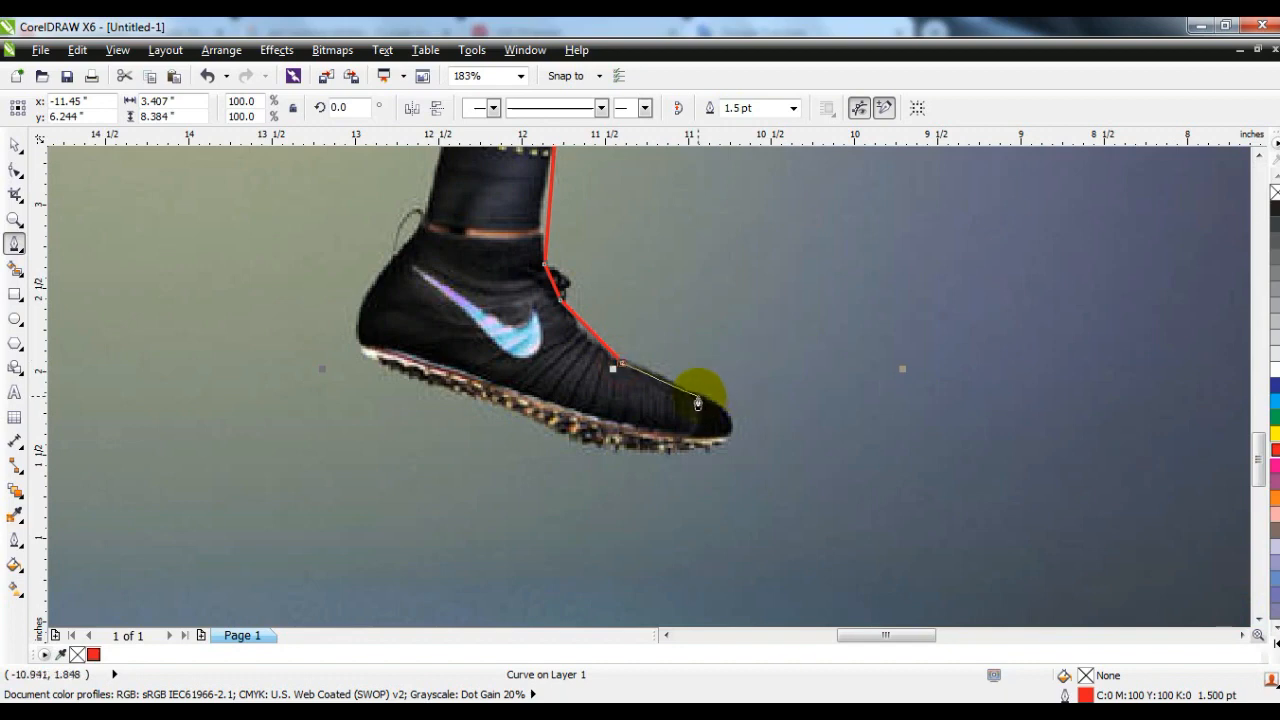
{"action": "left_click", "coordinate": [656, 455]}
{"action": "left_click", "coordinate": [416, 233]}
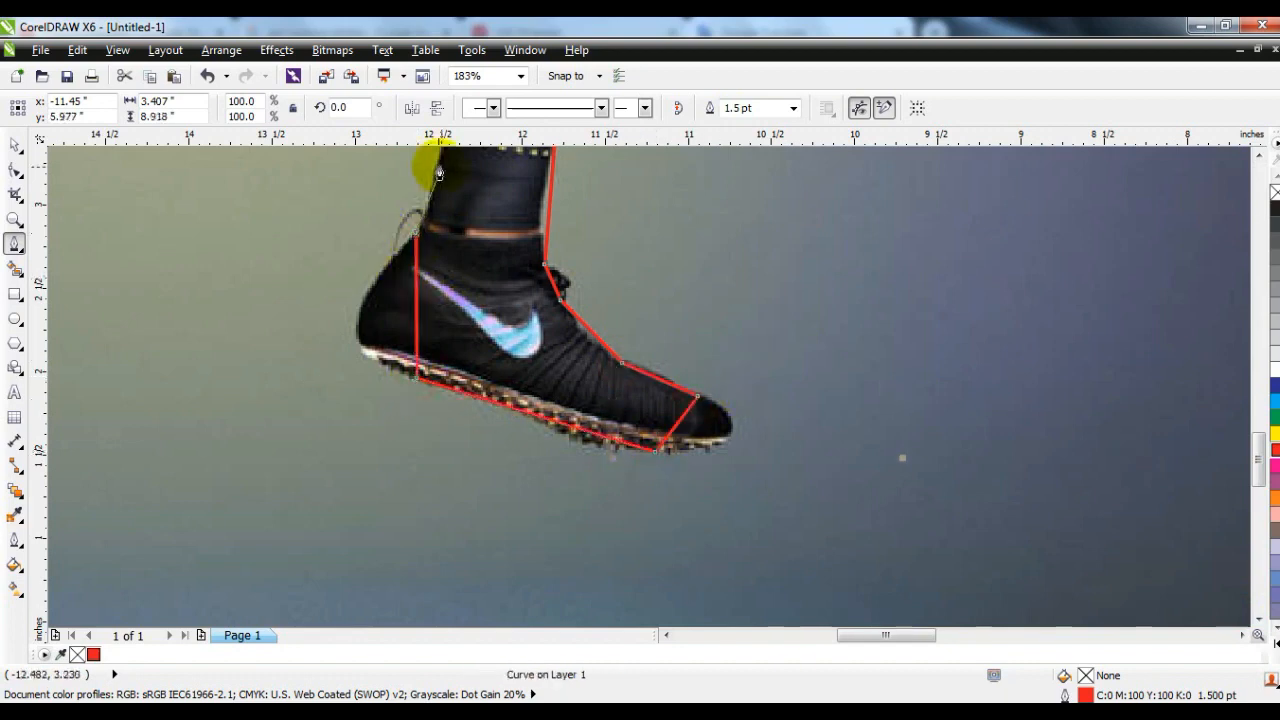
Step: Continue the path up the back of the front calf to the crease behind the knee
{"action": "left_click", "coordinate": [438, 162]}
{"action": "key", "text": "space"}
{"action": "left_click", "coordinate": [1259, 157]}
{"action": "key", "text": "space"}
{"action": "left_click", "coordinate": [437, 540]}
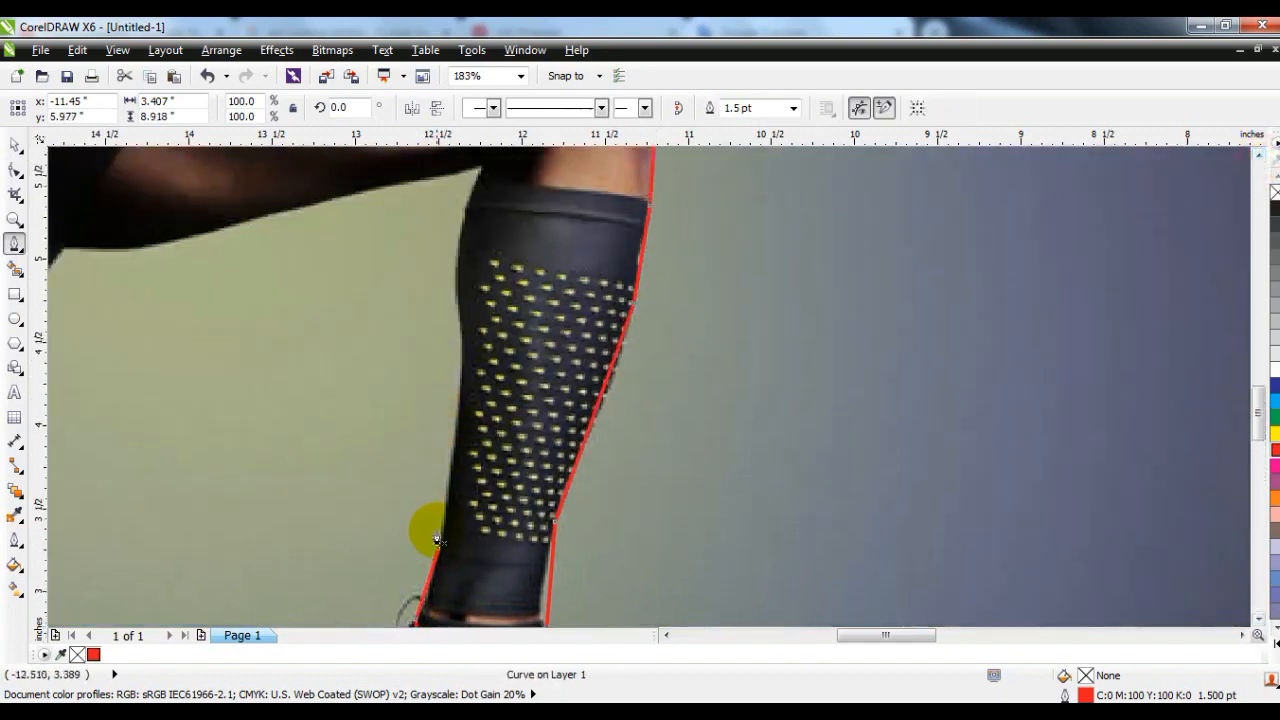
{"action": "left_click", "coordinate": [462, 325]}
{"action": "left_click", "coordinate": [483, 165]}
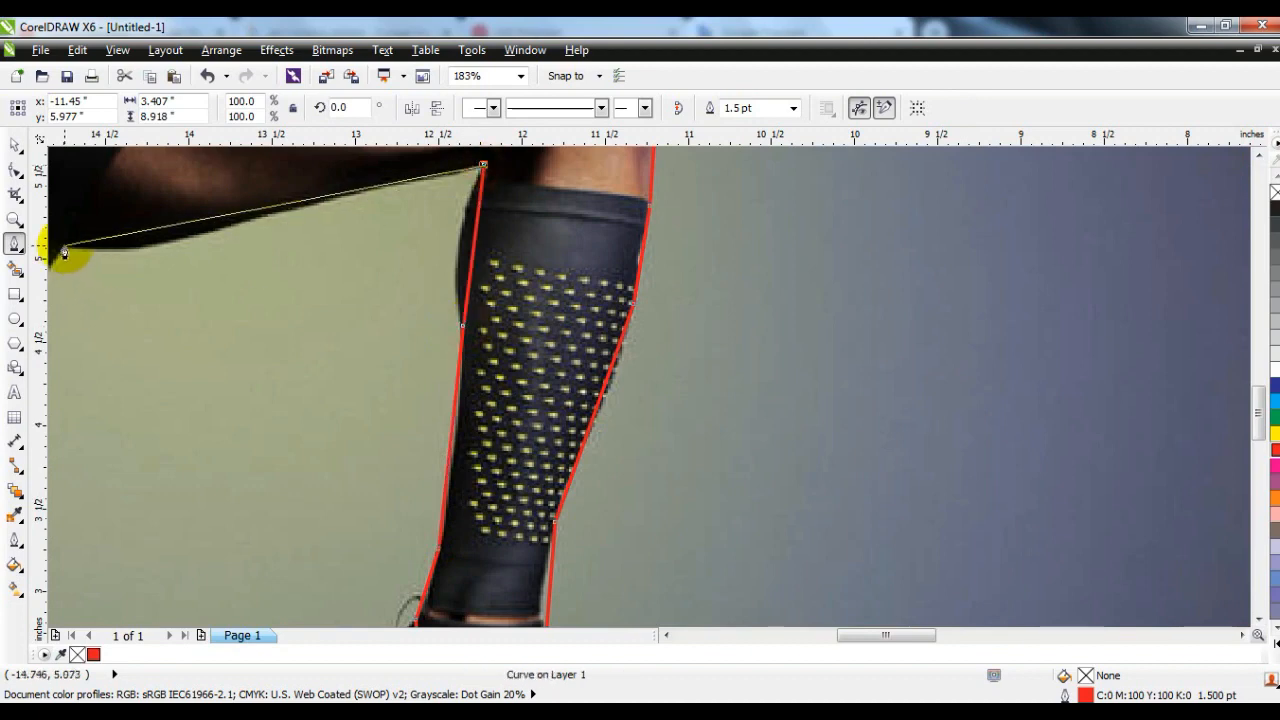
Step: Trace the path along the underside of the front thigh and down the rear thigh to the rear knee
{"action": "left_click", "coordinate": [63, 244]}
{"action": "key", "text": "space"}
{"action": "left_click", "coordinate": [666, 635]}
{"action": "key", "text": "space"}
{"action": "left_click", "coordinate": [665, 246]}
{"action": "left_click", "coordinate": [282, 557]}
{"action": "left_click", "coordinate": [185, 619]}
Step: Extend the path from the rear knee along the underside of the lower leg to the rear shoe
{"action": "key", "text": "space"}
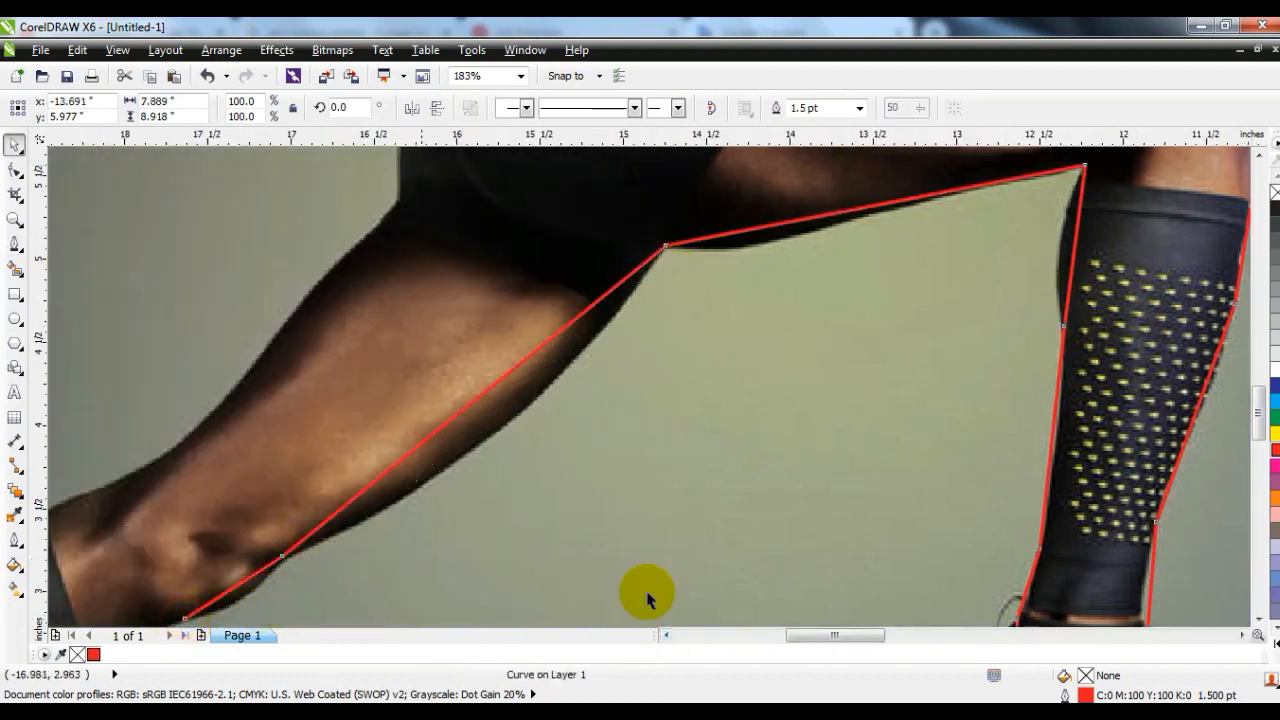
{"action": "left_click", "coordinate": [1258, 622]}
{"action": "left_click", "coordinate": [666, 635]}
{"action": "left_click", "coordinate": [666, 635]}
{"action": "key", "text": "space"}
{"action": "left_click", "coordinate": [705, 318]}
{"action": "left_click", "coordinate": [370, 501]}
{"action": "left_click", "coordinate": [257, 588]}
{"action": "left_click", "coordinate": [237, 613]}
Step: Trace the path around the rear shoe, across the toe and back up the sole to the heel
{"action": "key", "text": "space"}
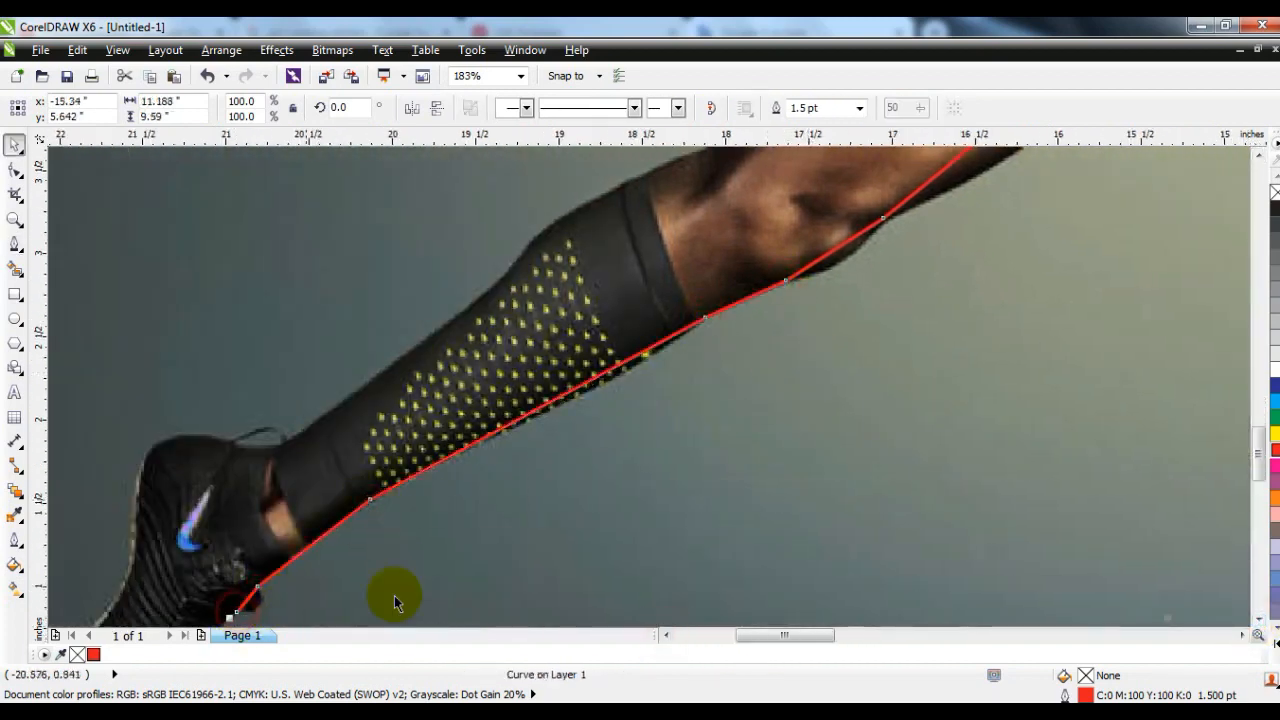
{"action": "left_click", "coordinate": [1258, 622]}
{"action": "left_click", "coordinate": [1258, 622]}
{"action": "key", "text": "space"}
{"action": "left_click", "coordinate": [237, 369]}
{"action": "left_click_drag", "start_coordinate": [173, 444], "coordinate": [165, 497]}
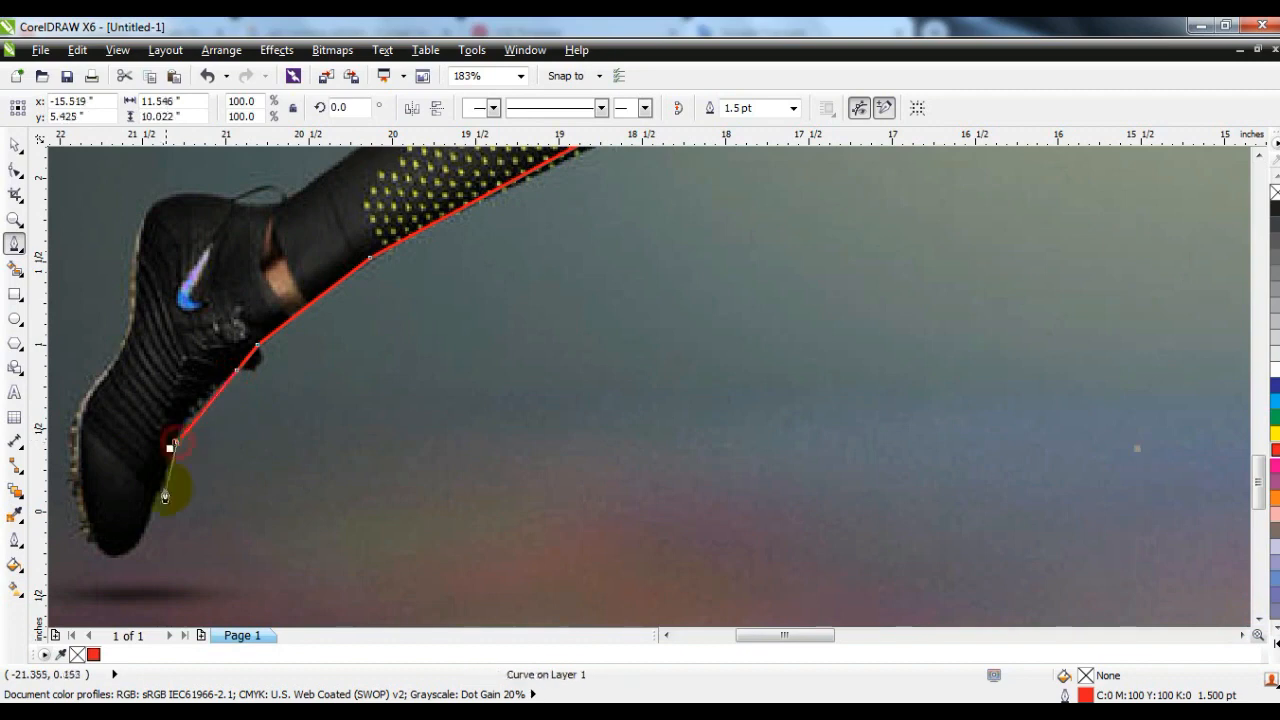
{"action": "left_click", "coordinate": [76, 502]}
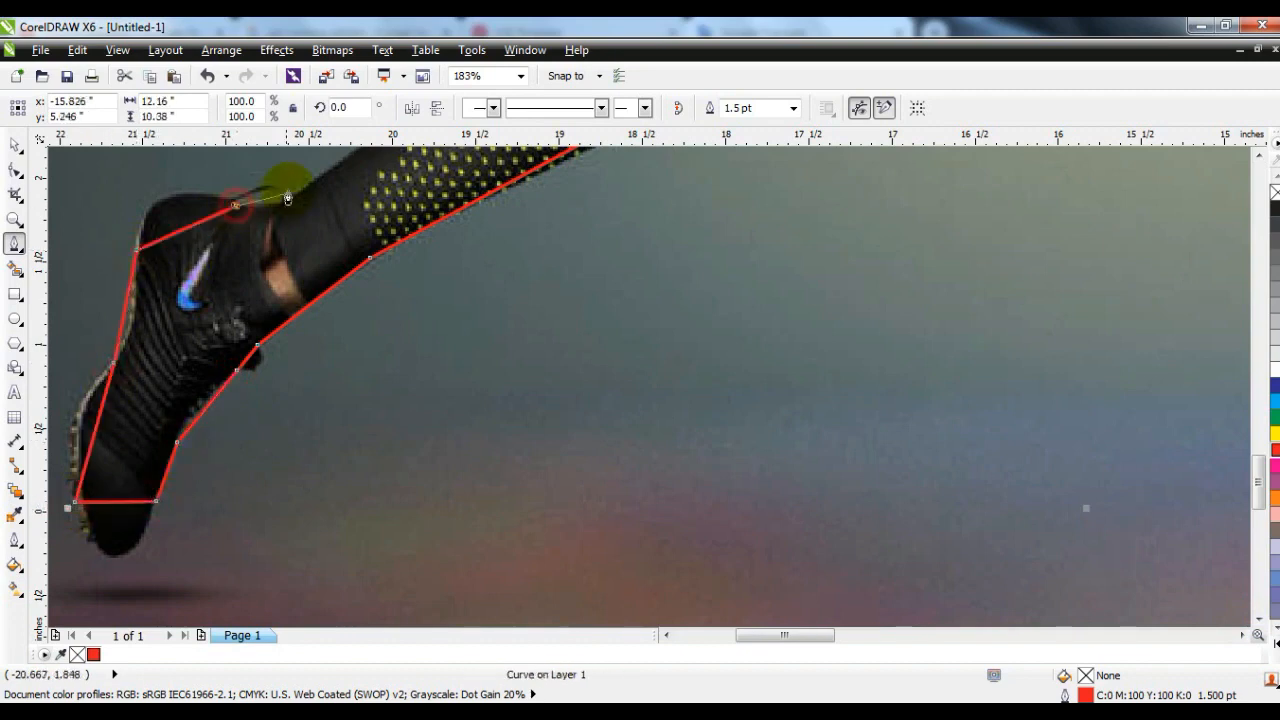
Step: Continue the path up the rear calf and along the back of the rear thigh to the shorts
{"action": "key", "text": "space"}
{"action": "left_click", "coordinate": [1258, 155]}
{"action": "left_click", "coordinate": [1258, 155]}
{"action": "key", "text": "space"}
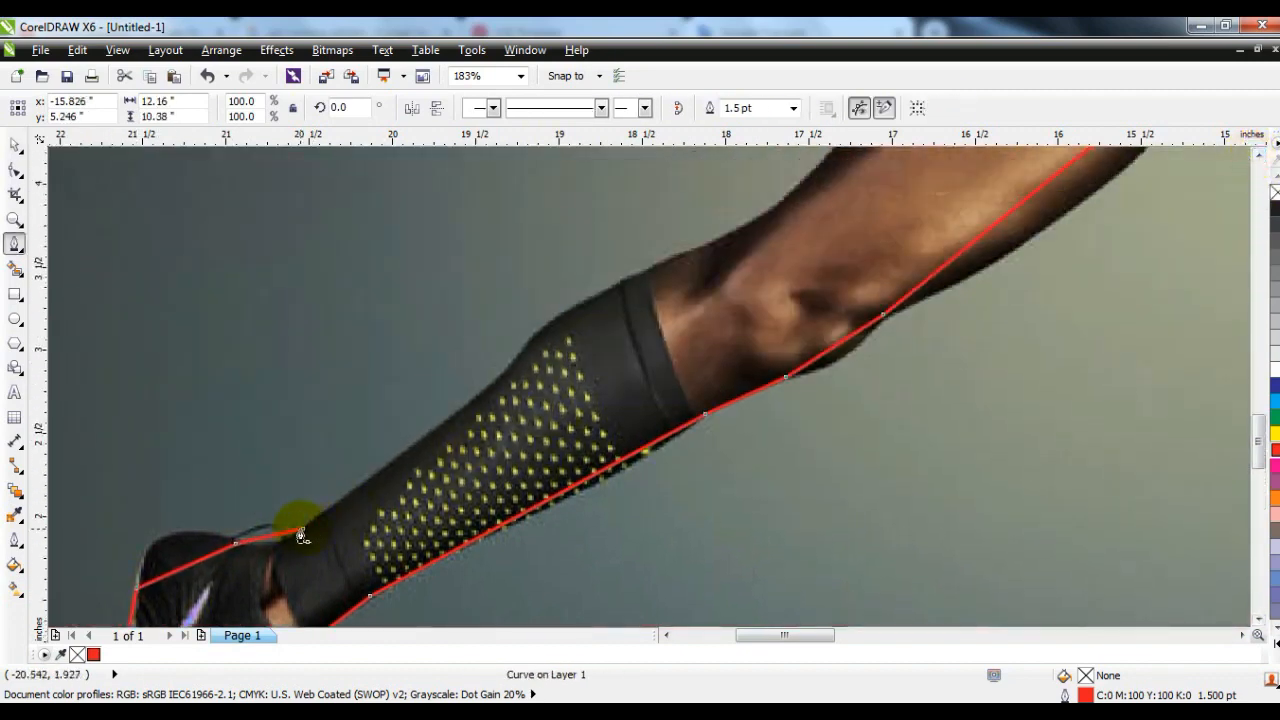
{"action": "key", "text": "space"}
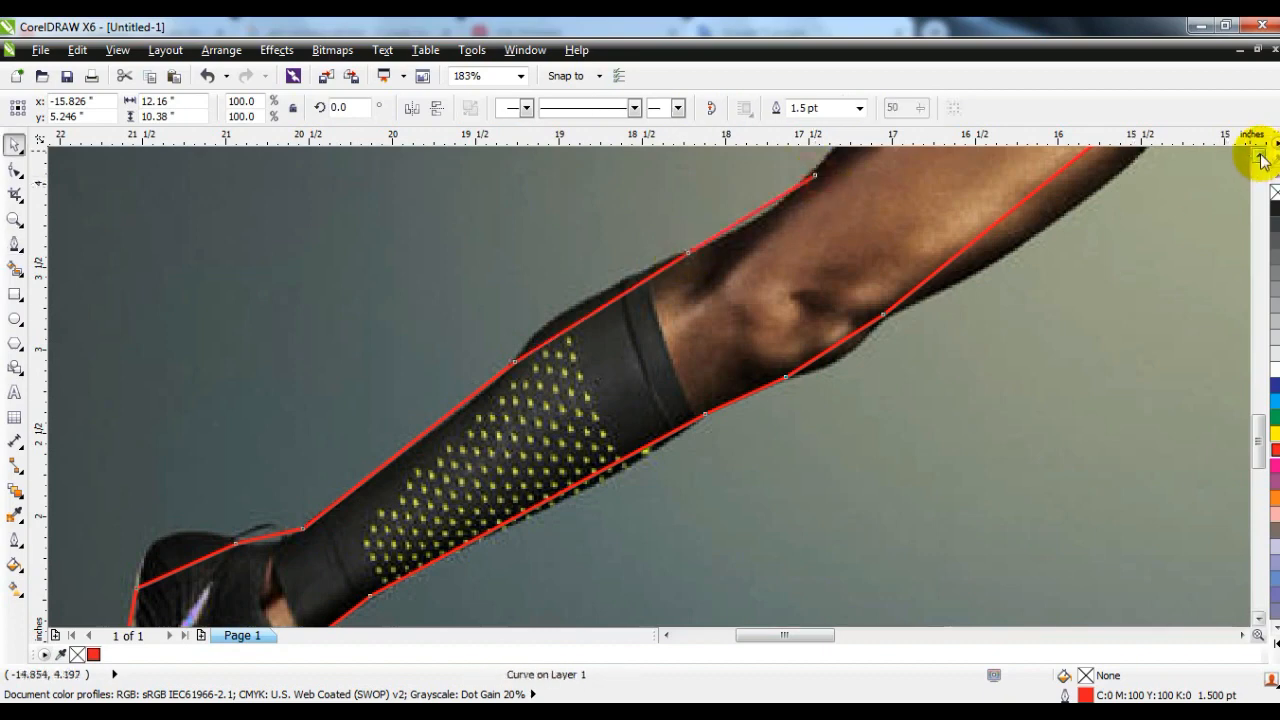
{"action": "left_click", "coordinate": [1258, 155]}
{"action": "left_click", "coordinate": [1258, 155]}
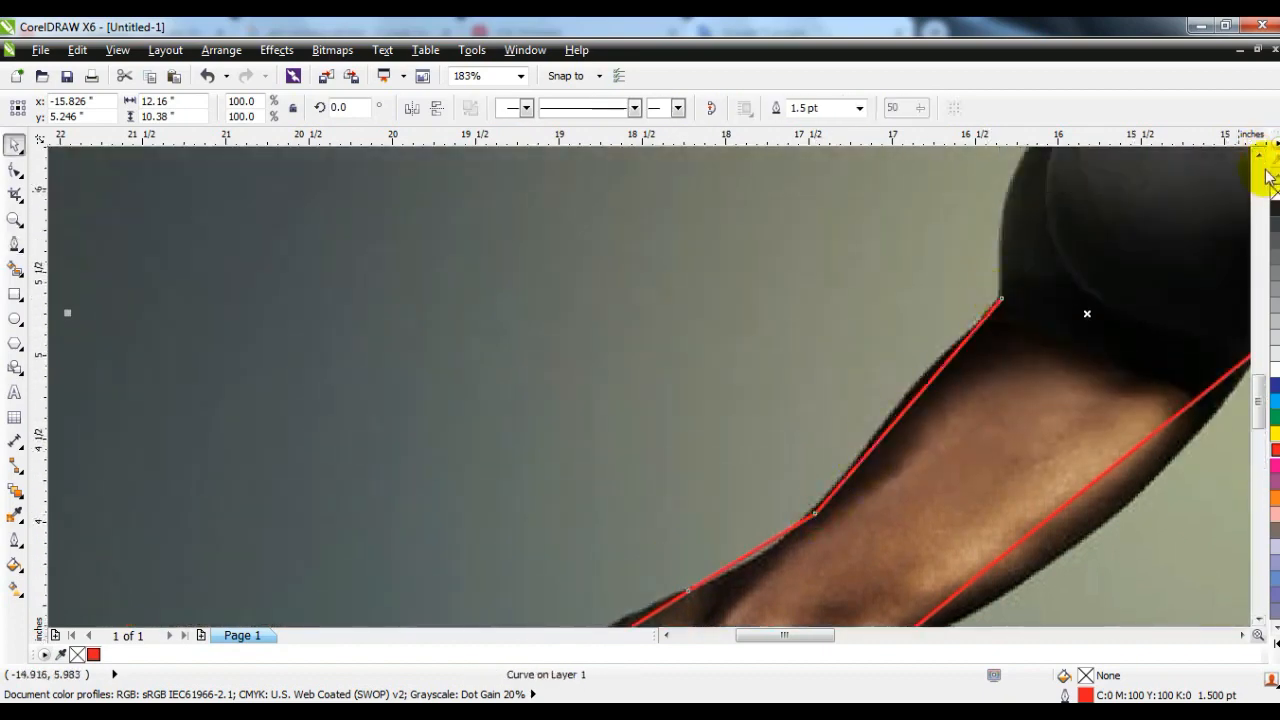
Step: Trace the path around the back of the shorts and over the hip to the waist
{"action": "left_click", "coordinate": [1258, 155]}
{"action": "left_click", "coordinate": [1242, 635]}
{"action": "left_click", "coordinate": [1242, 635]}
{"action": "left_click", "coordinate": [1258, 155]}
{"action": "key", "text": "space"}
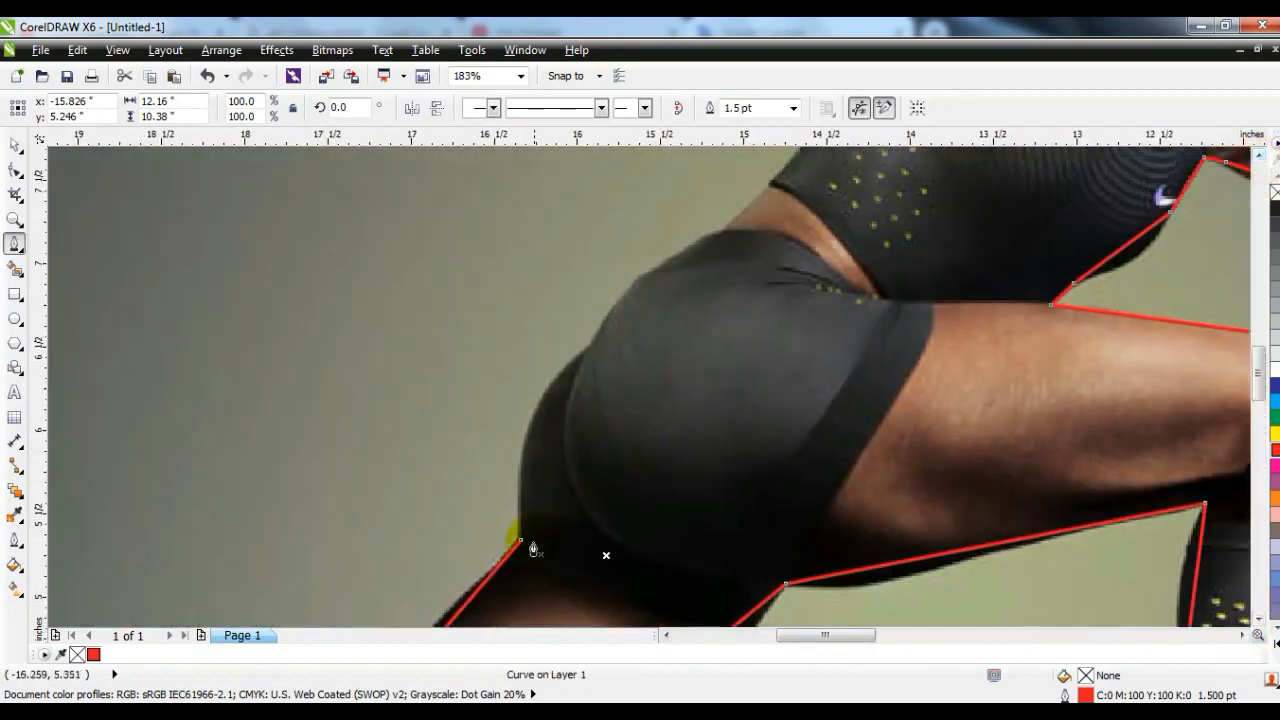
{"action": "left_click", "coordinate": [592, 344]}
{"action": "left_click", "coordinate": [718, 230]}
{"action": "left_click", "coordinate": [773, 181]}
Step: Extend the path from the waist up the runner's back to the top edge of the tank top
{"action": "key", "text": "space"}
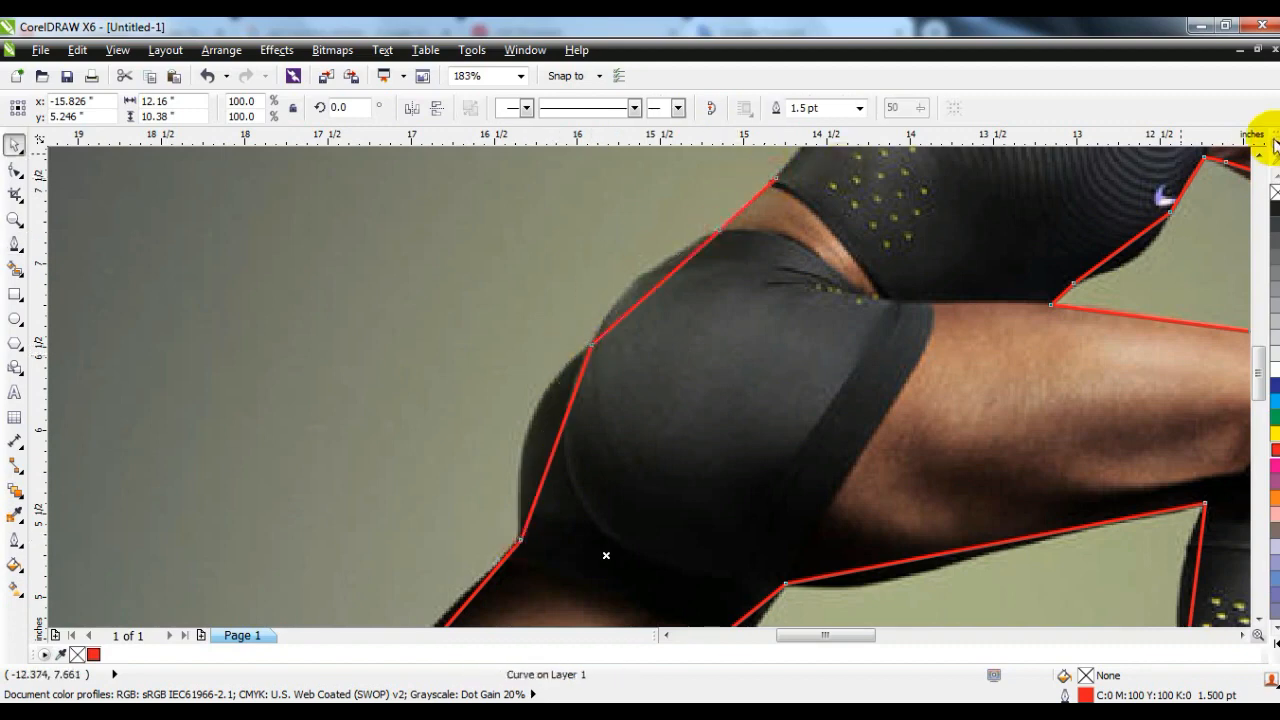
{"action": "left_click", "coordinate": [1258, 155]}
{"action": "left_click", "coordinate": [1258, 155]}
{"action": "key", "text": "space"}
{"action": "left_click", "coordinate": [773, 470]}
{"action": "left_click", "coordinate": [885, 309]}
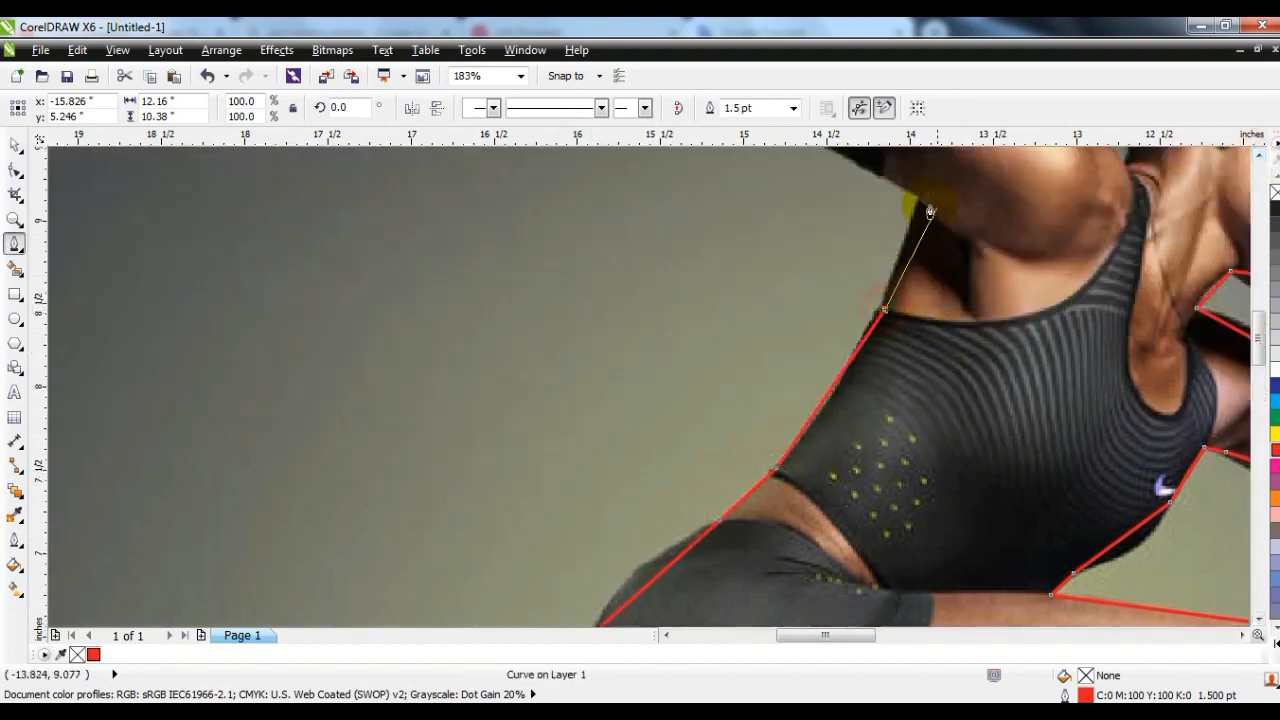
Step: Trace the path up to the armpit and along the underside of the outstretched rear arm to the wrist
{"action": "key", "text": "space"}
{"action": "left_click", "coordinate": [1258, 155]}
{"action": "left_click", "coordinate": [1258, 155]}
{"action": "key", "text": "space"}
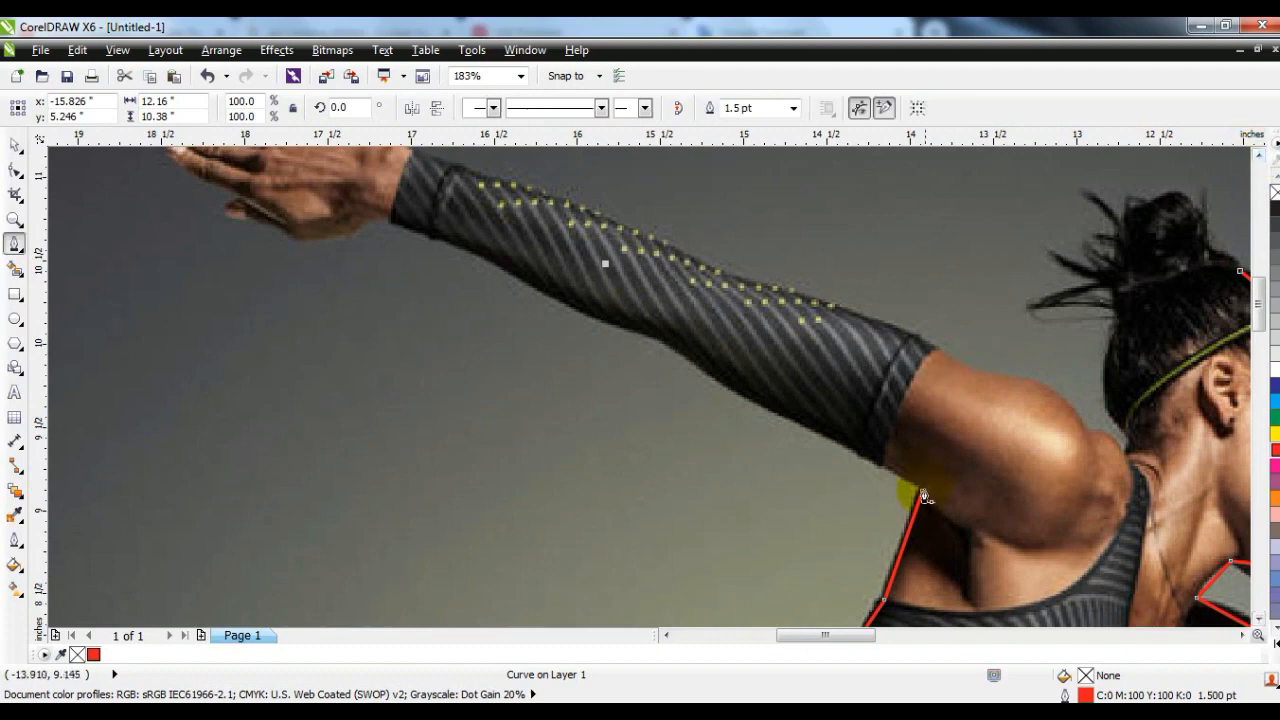
{"action": "left_click", "coordinate": [653, 337]}
{"action": "left_click", "coordinate": [475, 255]}
{"action": "left_click", "coordinate": [371, 218]}
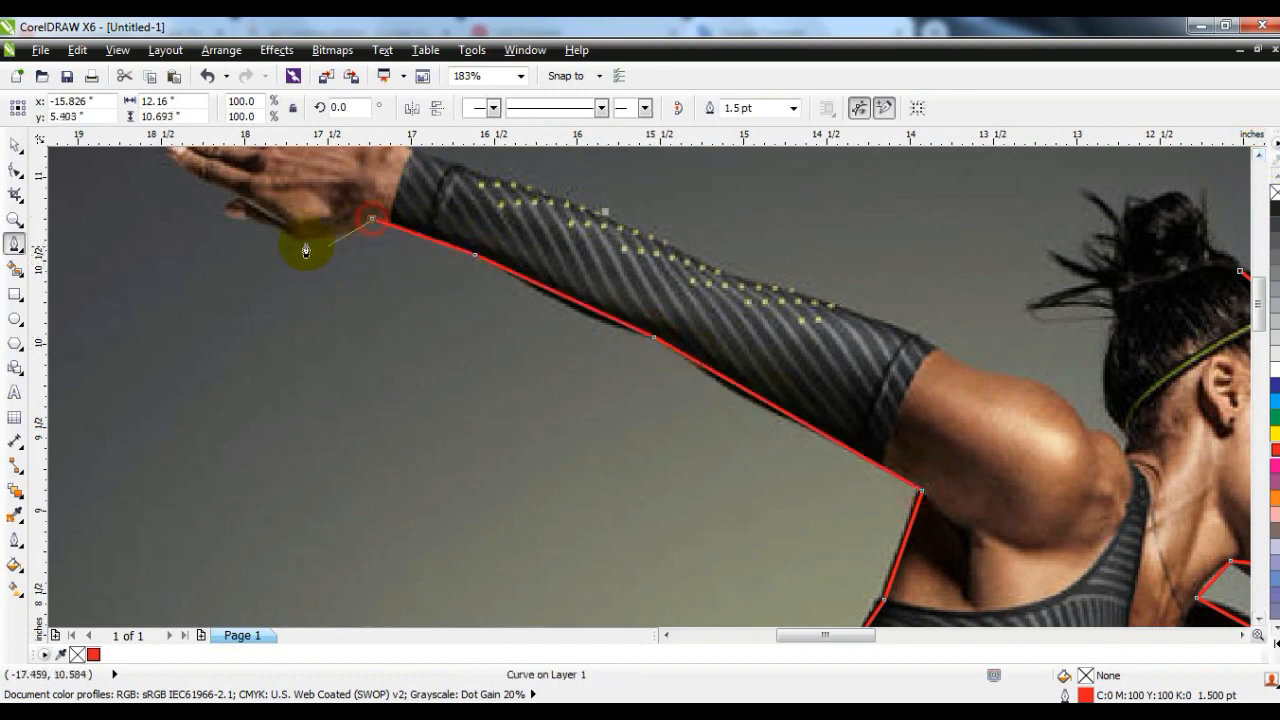
Step: Trace the path around the rear hand and its fingertips, returning along the back of the hand
{"action": "key", "text": "space"}
{"action": "left_click", "coordinate": [1258, 155]}
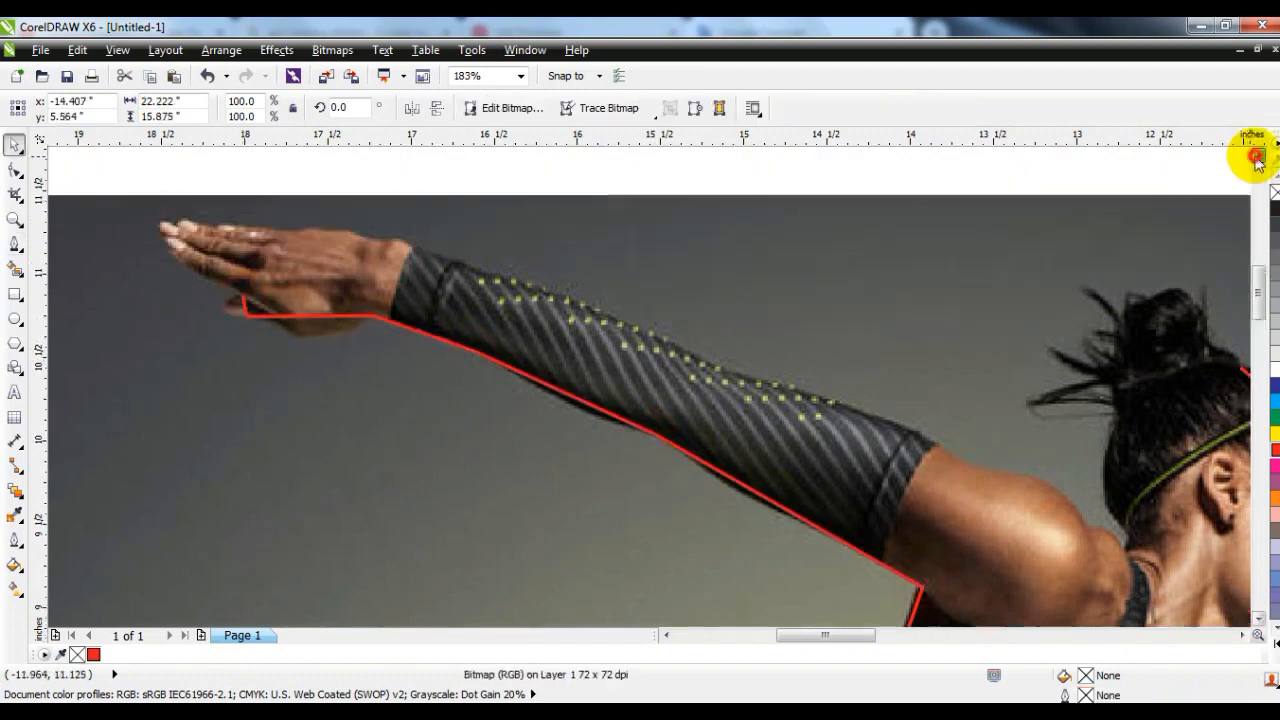
{"action": "left_click", "coordinate": [294, 410]}
{"action": "key", "text": "space"}
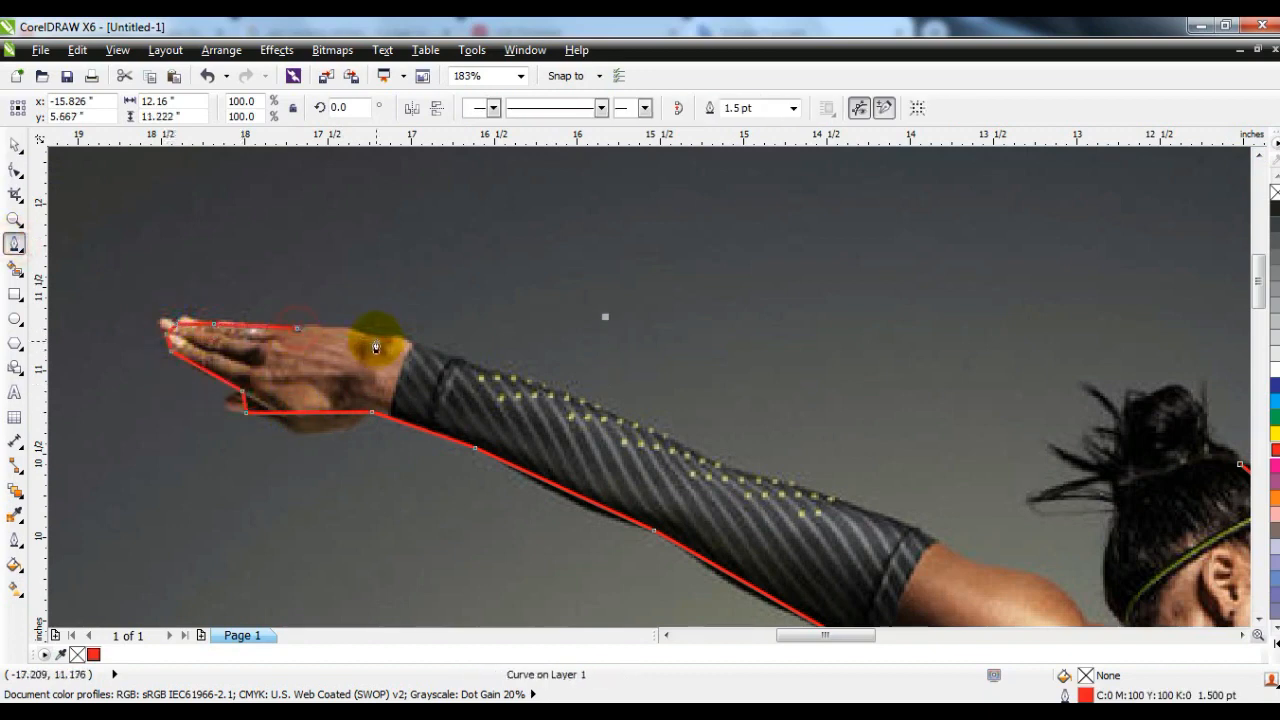
Step: Complete the path along the top of the rear arm, over the shoulder and around the hair to its starting point
{"action": "left_click", "coordinate": [1095, 624]}
{"action": "left_click", "coordinate": [1243, 635]}
{"action": "left_click", "coordinate": [1243, 635]}
{"action": "left_click", "coordinate": [1243, 635]}
{"action": "left_click", "coordinate": [1258, 620]}
{"action": "left_click", "coordinate": [1258, 620]}
{"action": "left_click", "coordinate": [1258, 620]}
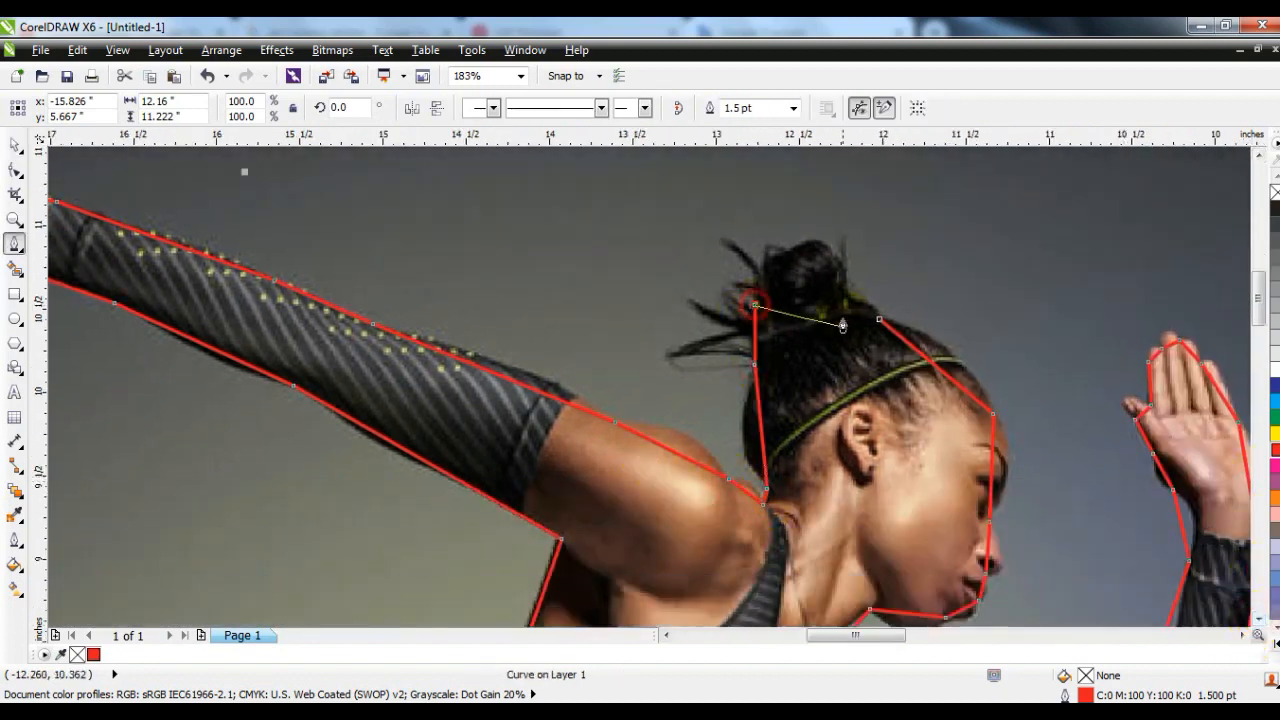
{"action": "left_click", "coordinate": [13, 173]}
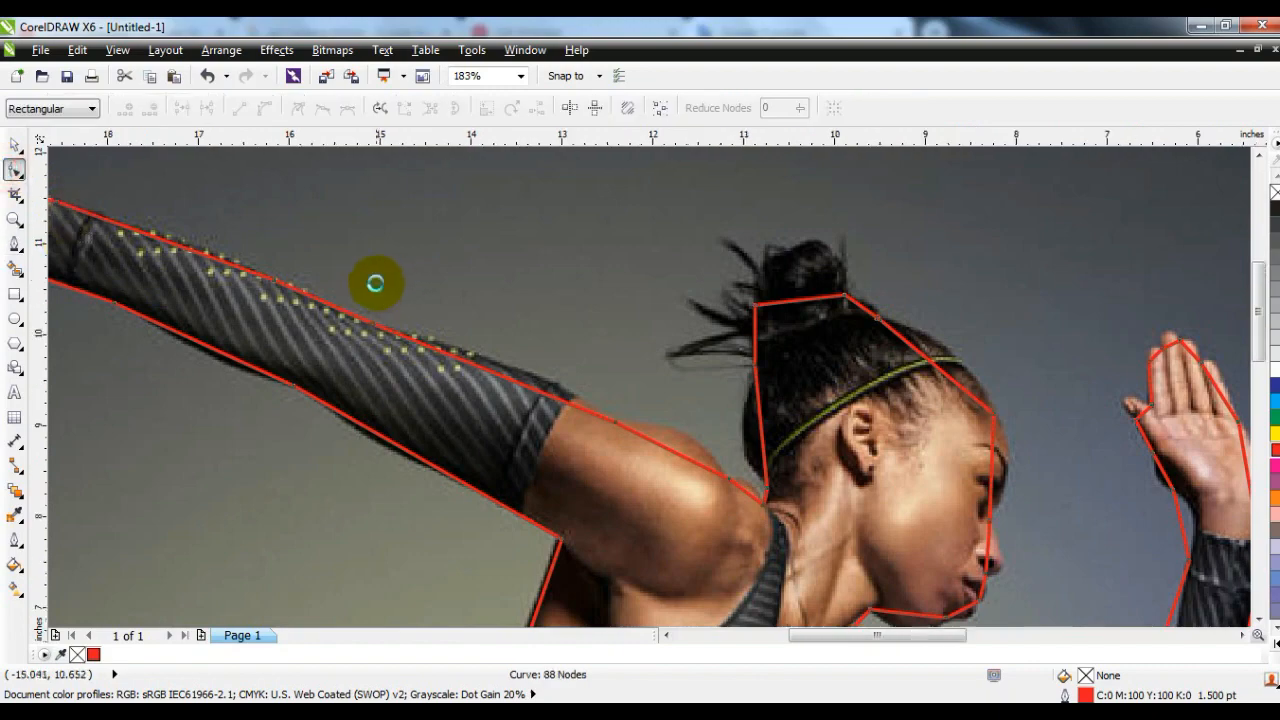
Step: Select all nodes of the runner's outline and convert its straight segments to curves
{"action": "key", "text": "F4"}
{"action": "left_click", "coordinate": [15, 145]}
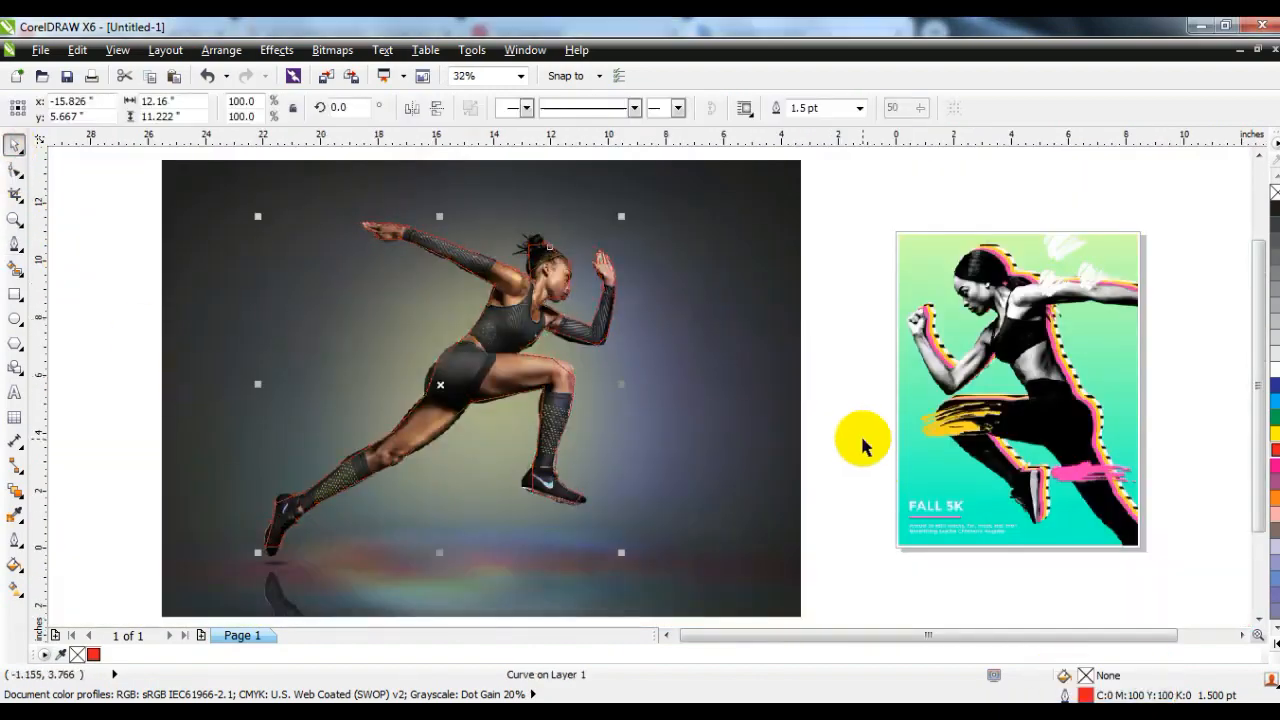
{"action": "key", "text": "F10"}
{"action": "left_click_drag", "start_coordinate": [357, 194], "coordinate": [700, 586]}
{"action": "left_click", "coordinate": [264, 107]}
Step: Bend the outline segments along the forehead, nose and lips with the Shape tool to follow the runner's face
{"action": "left_click", "coordinate": [15, 219]}
{"action": "left_click_drag", "start_coordinate": [513, 233], "coordinate": [627, 314]}
{"action": "left_click_drag", "start_coordinate": [908, 552], "coordinate": [908, 552]}
{"action": "left_click", "coordinate": [15, 170]}
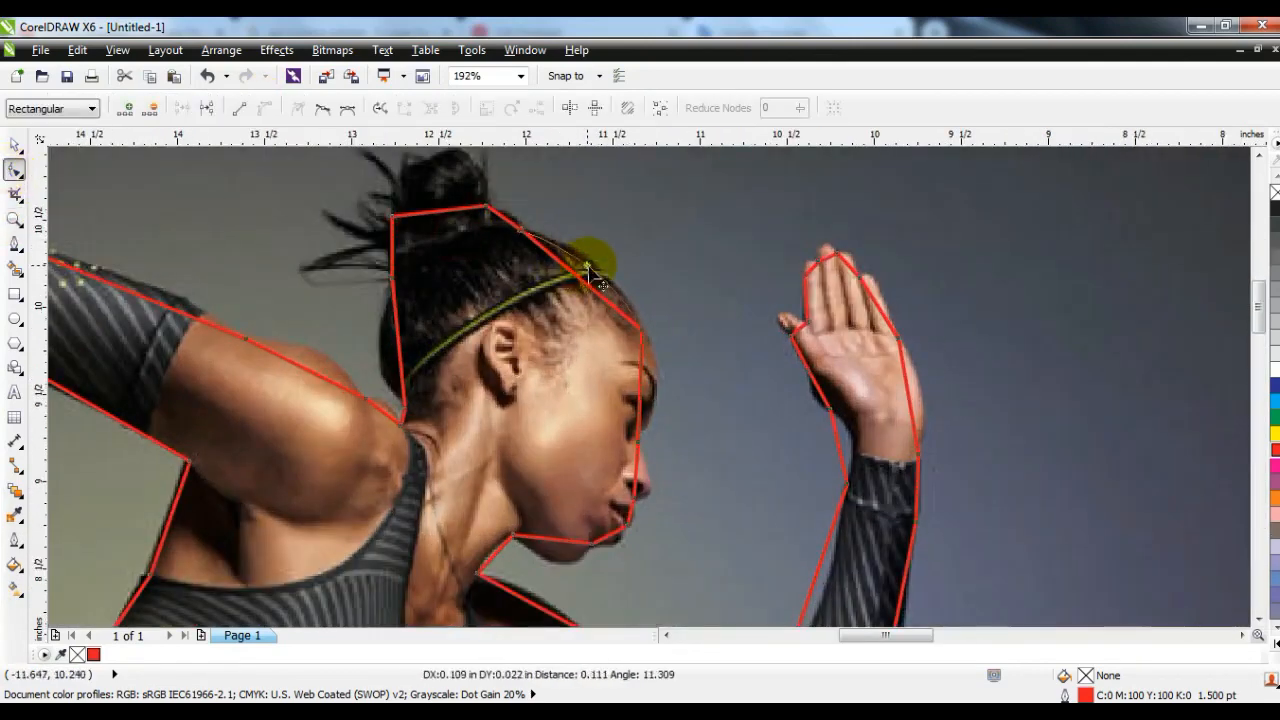
{"action": "left_click_drag", "start_coordinate": [638, 398], "coordinate": [637, 513]}
{"action": "left_click", "coordinate": [15, 219]}
{"action": "left_click_drag", "start_coordinate": [391, 345], "coordinate": [831, 630]}
Step: Set the runner path's outline width to 0.75 pt
{"action": "left_click", "coordinate": [14, 144]}
{"action": "left_click", "coordinate": [859, 108]}
{"action": "left_click", "coordinate": [808, 165]}
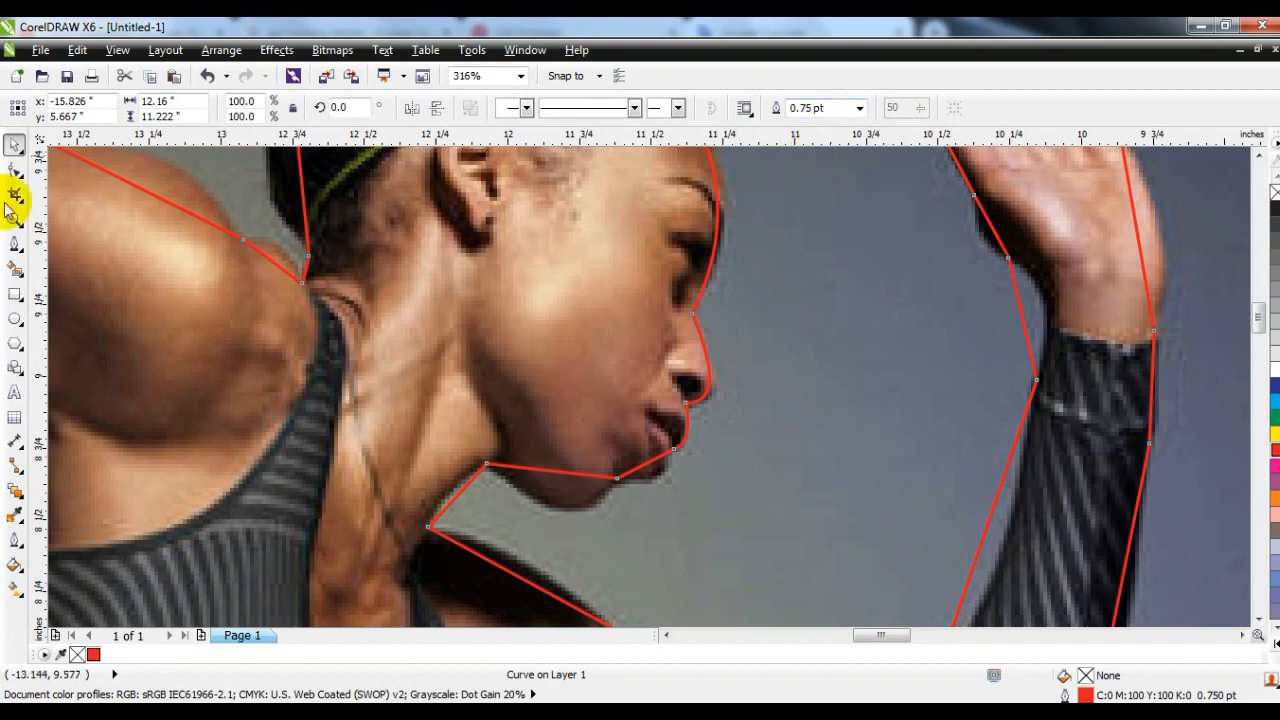
Step: Bend the path segments along the lower lip, chin and neck and around both sides of the raised wrist with the Shape tool
{"action": "left_click", "coordinate": [15, 170]}
{"action": "left_click_drag", "start_coordinate": [649, 473], "coordinate": [582, 510]}
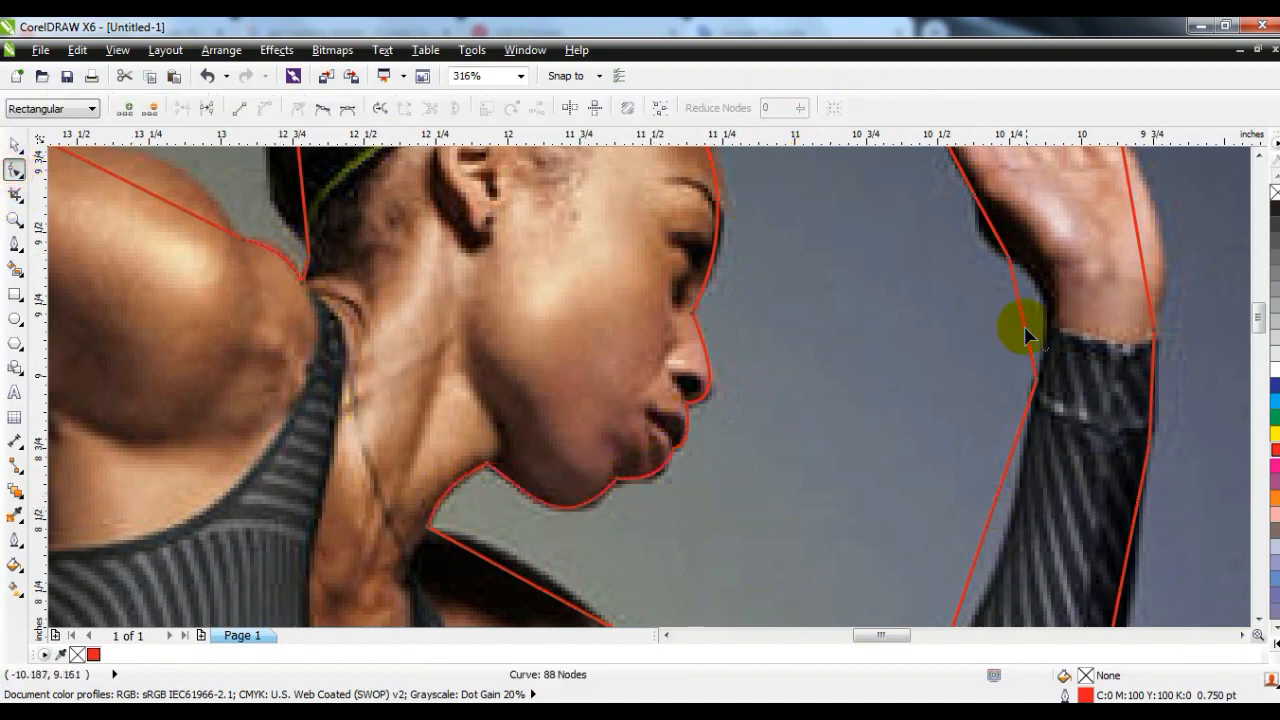
{"action": "left_click_drag", "start_coordinate": [1043, 318], "coordinate": [1172, 303]}
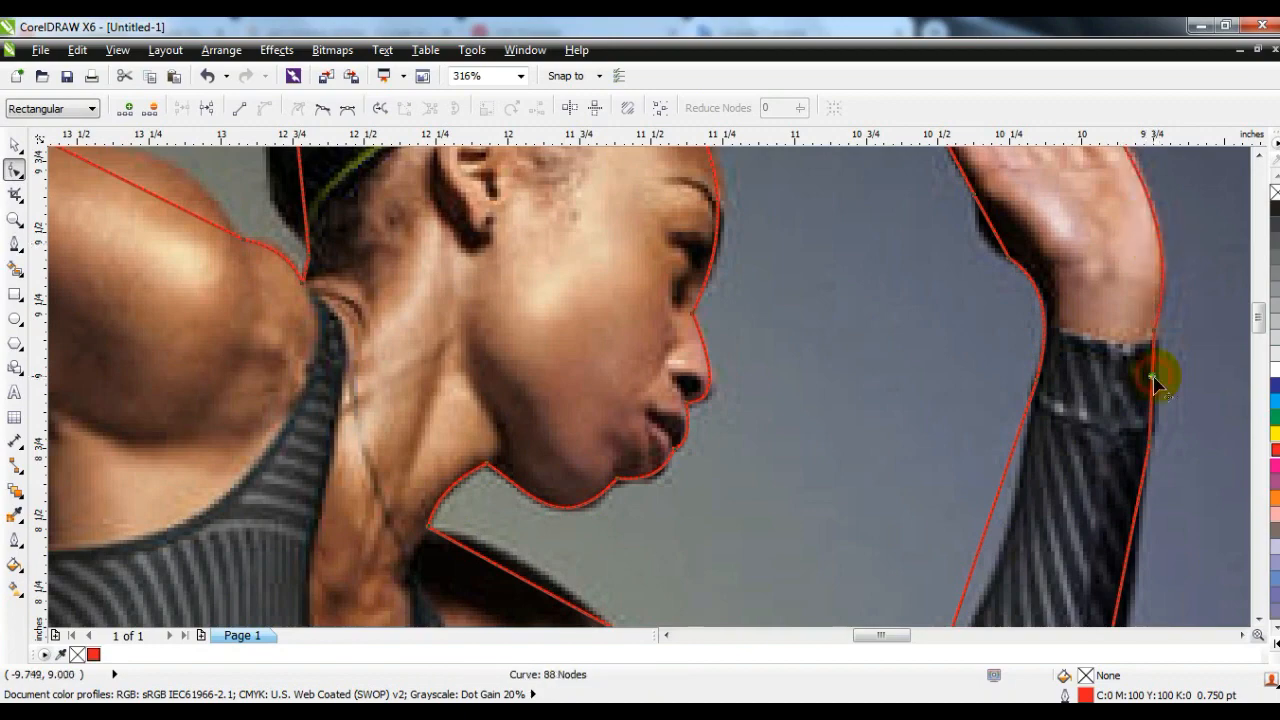
Step: Curve the path along both sides of the front upper arm, around the elbow and up the forearm sleeve
{"action": "left_click", "coordinate": [14, 219]}
{"action": "right_click", "coordinate": [590, 440]}
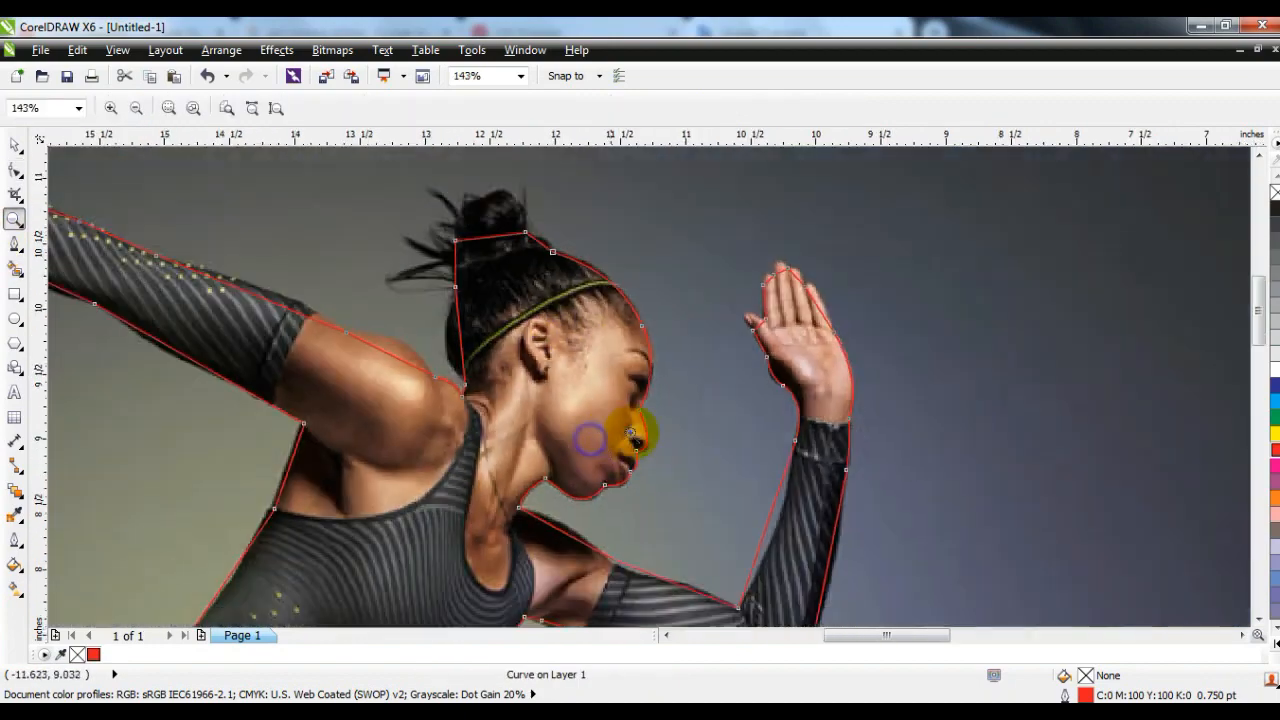
{"action": "left_click", "coordinate": [15, 169]}
{"action": "left_click_drag", "start_coordinate": [385, 287], "coordinate": [386, 283]}
{"action": "left_click_drag", "start_coordinate": [485, 345], "coordinate": [480, 352]}
{"action": "left_click_drag", "start_coordinate": [662, 414], "coordinate": [661, 404]}
{"action": "left_click_drag", "start_coordinate": [522, 524], "coordinate": [517, 560]}
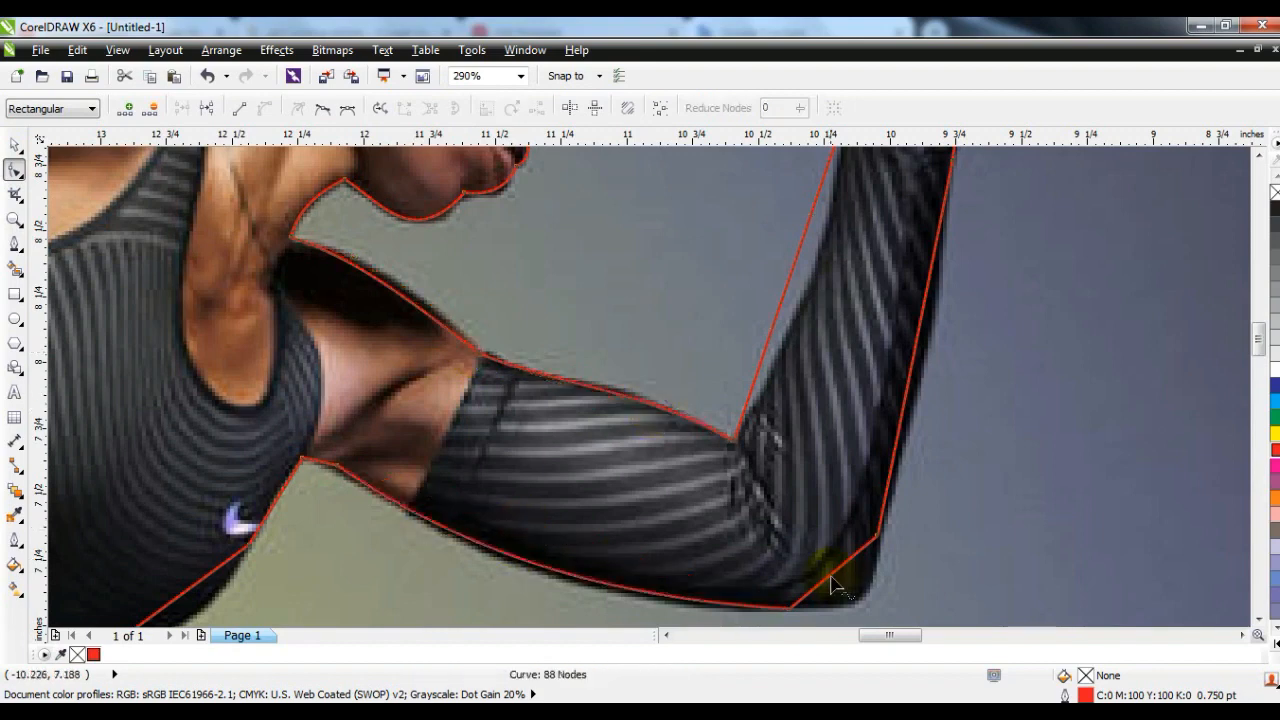
{"action": "left_click_drag", "start_coordinate": [918, 355], "coordinate": [920, 352]}
{"action": "scroll", "coordinate": [935, 338], "scroll_direction": "up", "scroll_amount": 3}
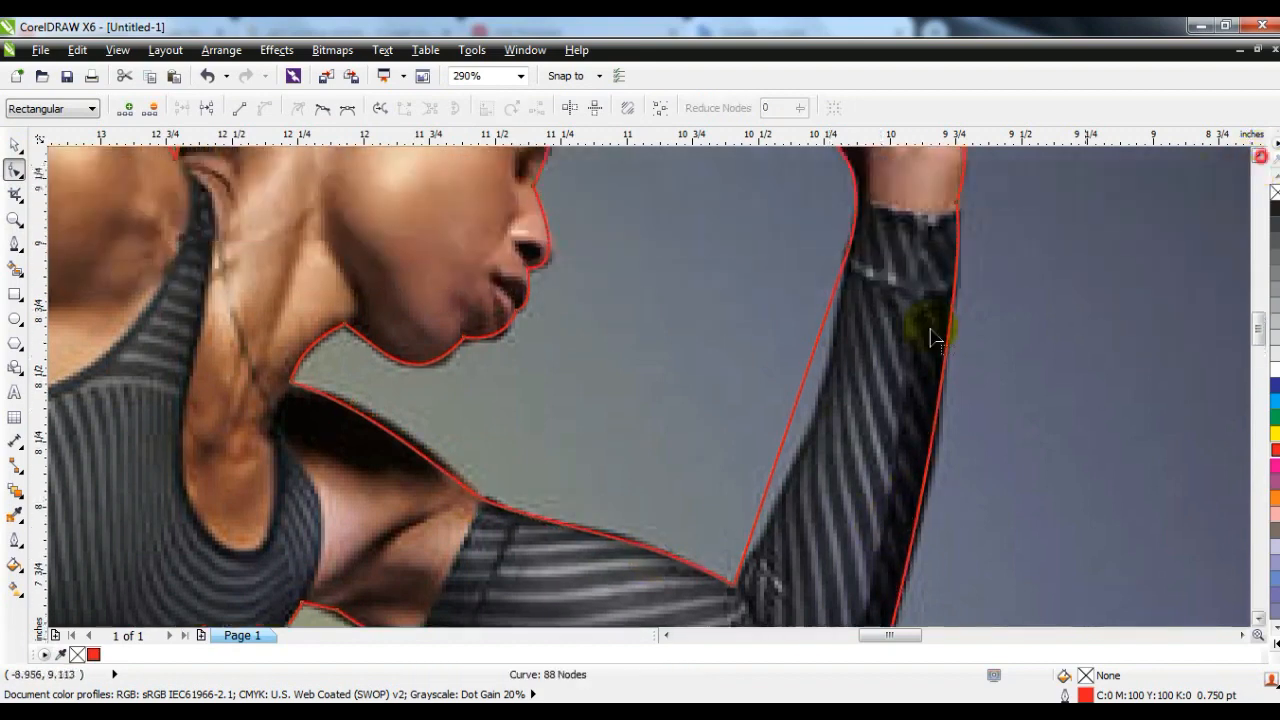
{"action": "left_click_drag", "start_coordinate": [816, 406], "coordinate": [812, 404]}
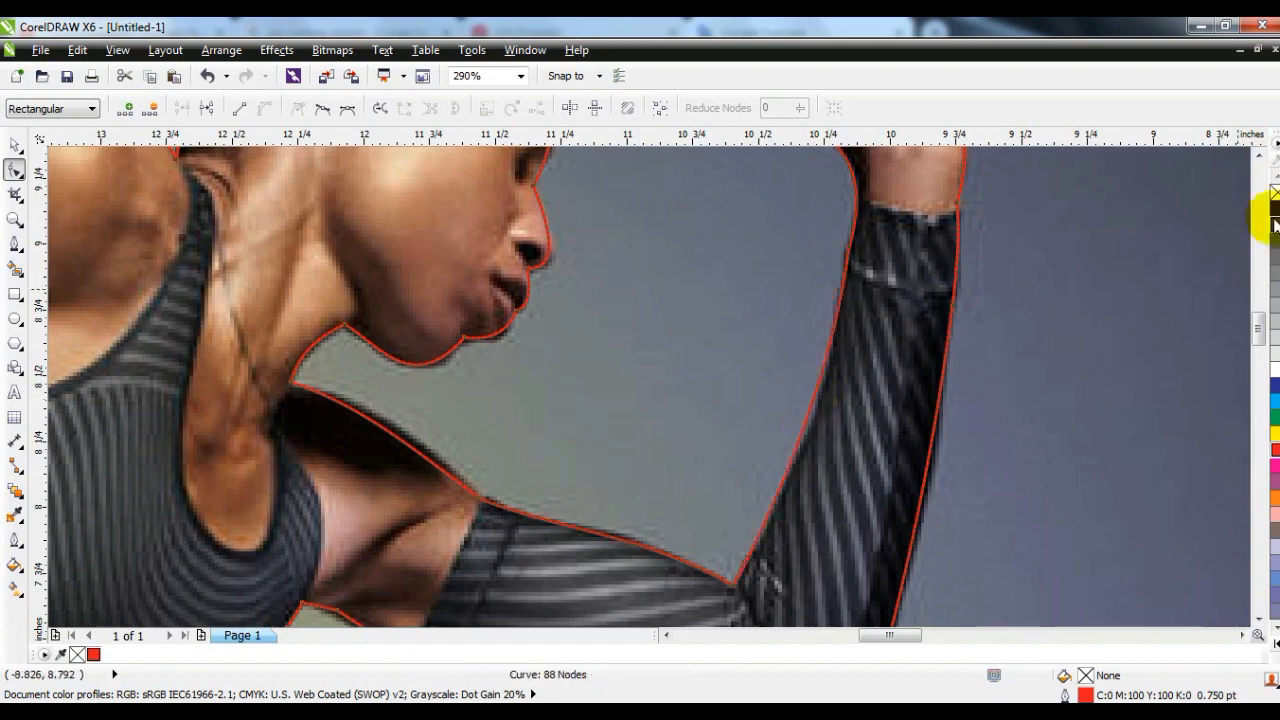
Step: Bend the path around the thumb and fingertips of the raised hand
{"action": "left_click", "coordinate": [1258, 155]}
{"action": "left_click_drag", "start_coordinate": [775, 349], "coordinate": [754, 340]}
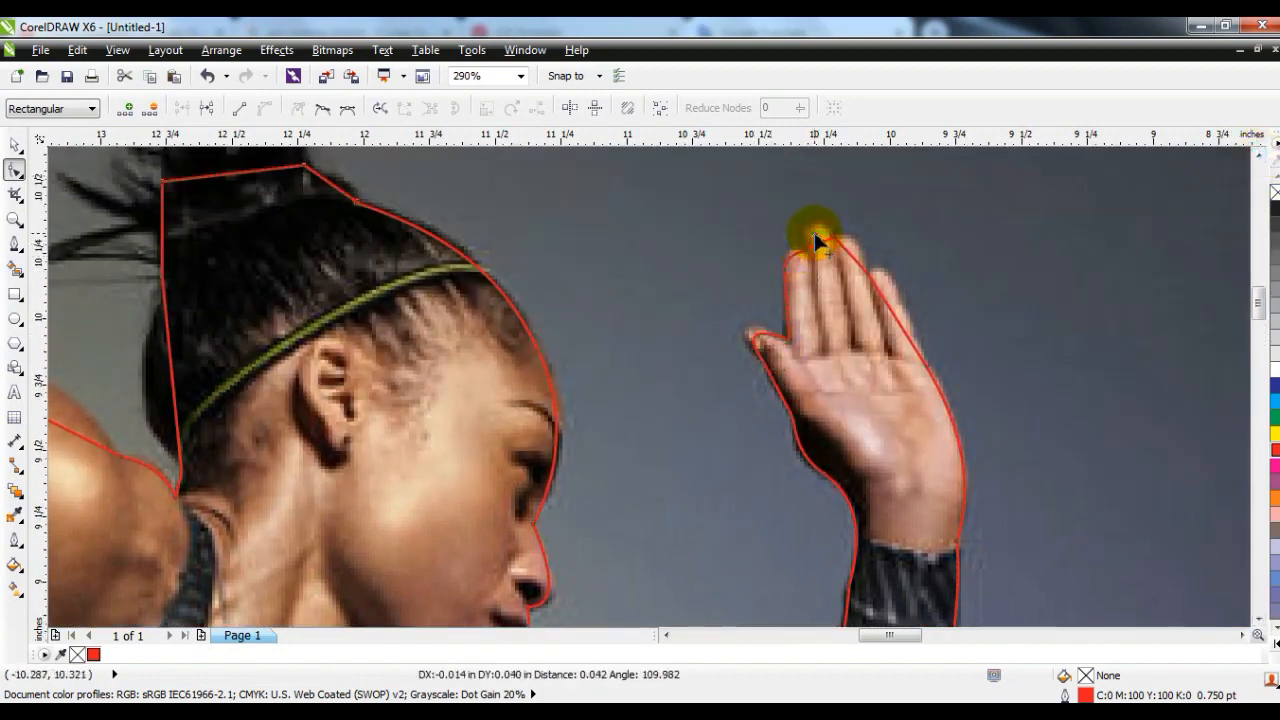
{"action": "left_click_drag", "start_coordinate": [851, 247], "coordinate": [893, 293]}
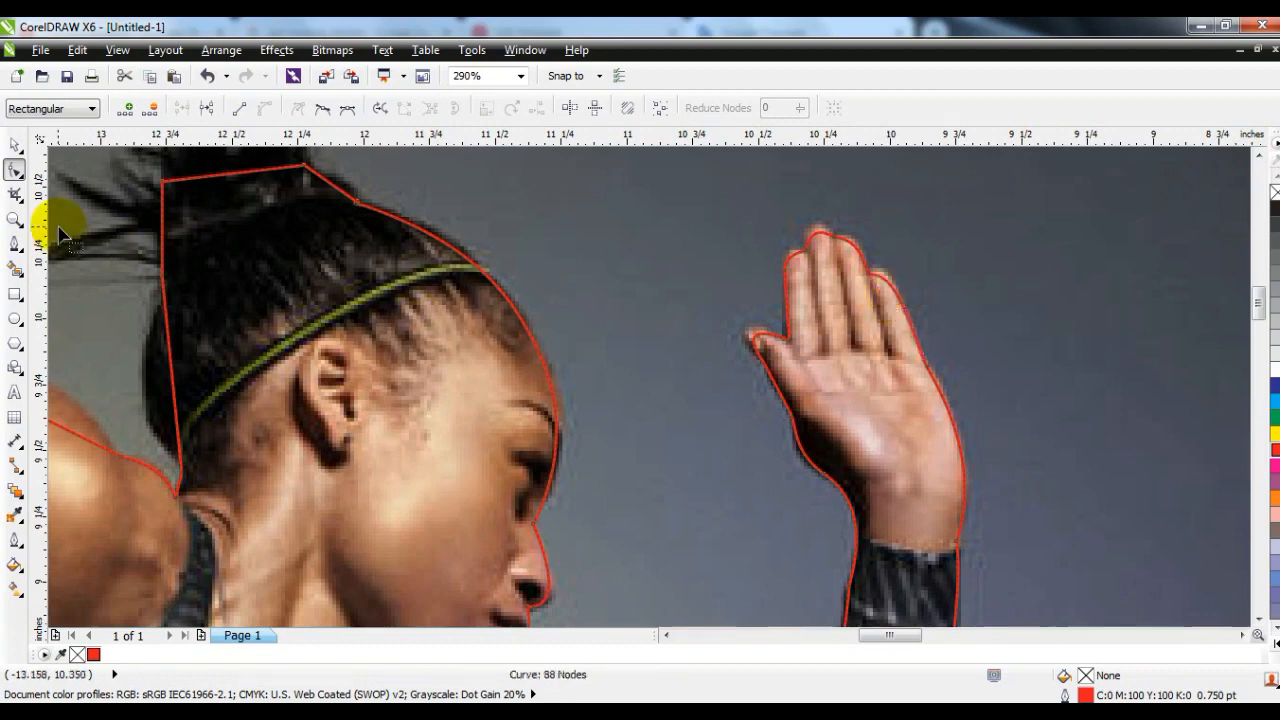
Step: Shape the path around the back of the head and the hair bun
{"action": "left_click_drag", "start_coordinate": [172, 380], "coordinate": [170, 378]}
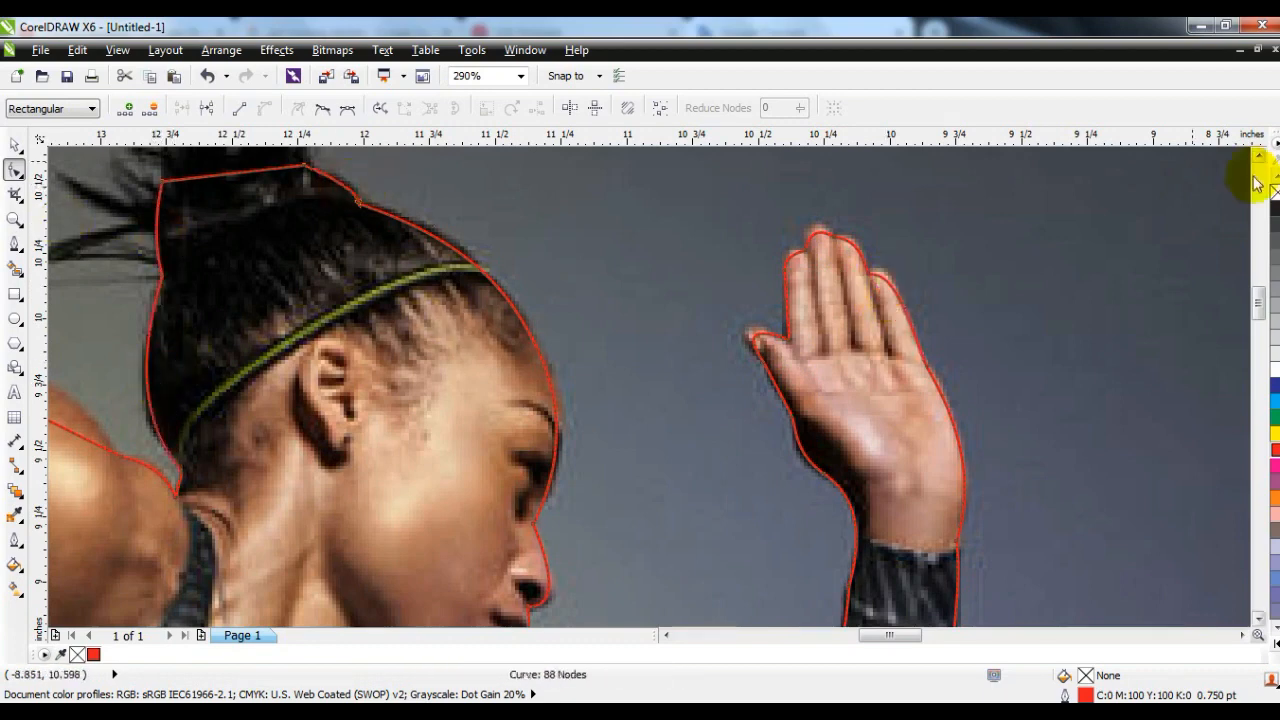
{"action": "left_click", "coordinate": [1258, 155]}
{"action": "left_click_drag", "start_coordinate": [263, 267], "coordinate": [320, 195]}
{"action": "left_click_drag", "start_coordinate": [208, 272], "coordinate": [158, 169]}
{"action": "left_click_drag", "start_coordinate": [223, 201], "coordinate": [229, 189]}
Step: Curve the path along the torso, hips and both edges of the front thigh and knee
{"action": "left_click", "coordinate": [14, 219]}
{"action": "right_click", "coordinate": [457, 343]}
{"action": "right_click", "coordinate": [537, 352]}
{"action": "left_click_drag", "start_coordinate": [363, 294], "coordinate": [830, 500]}
{"action": "left_click_drag", "start_coordinate": [360, 214], "coordinate": [712, 430]}
{"action": "left_click", "coordinate": [14, 169]}
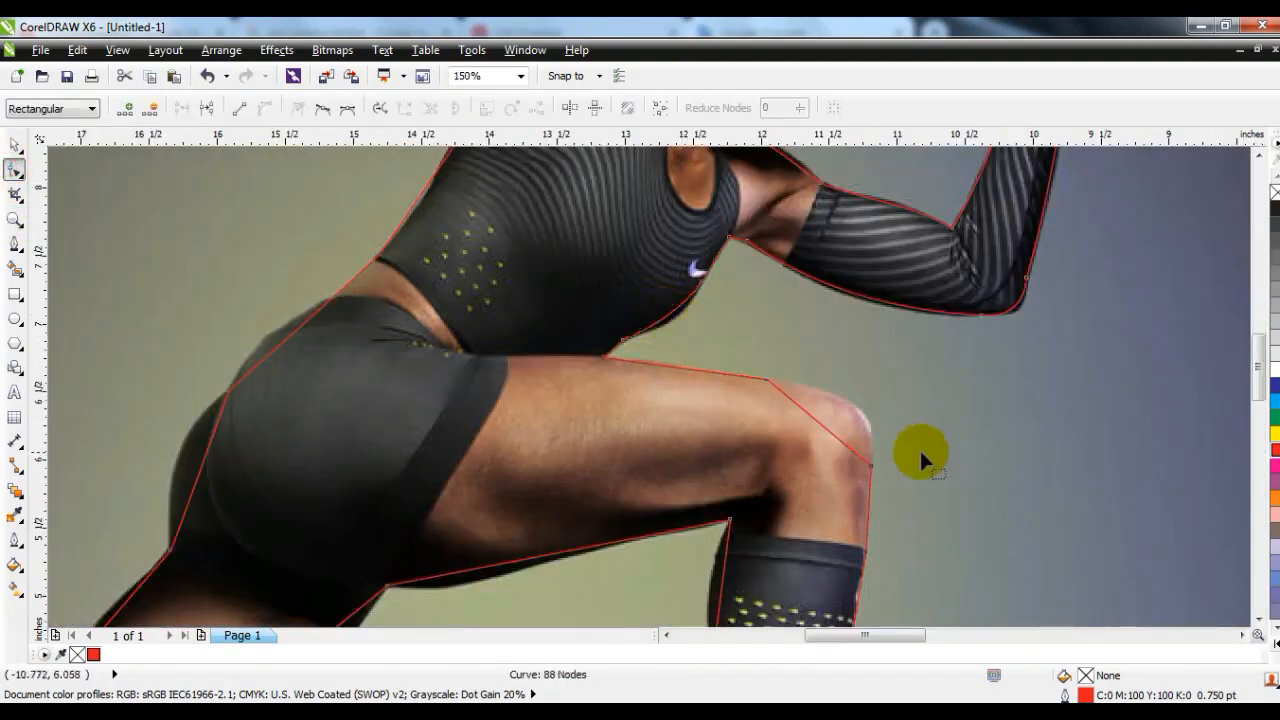
{"action": "left_click_drag", "start_coordinate": [181, 456], "coordinate": [278, 338]}
{"action": "left_click_drag", "start_coordinate": [500, 572], "coordinate": [606, 522]}
Step: Bend the path along the back of the front calf and around the heel, toe and sole of the front shoe
{"action": "left_click", "coordinate": [1262, 608]}
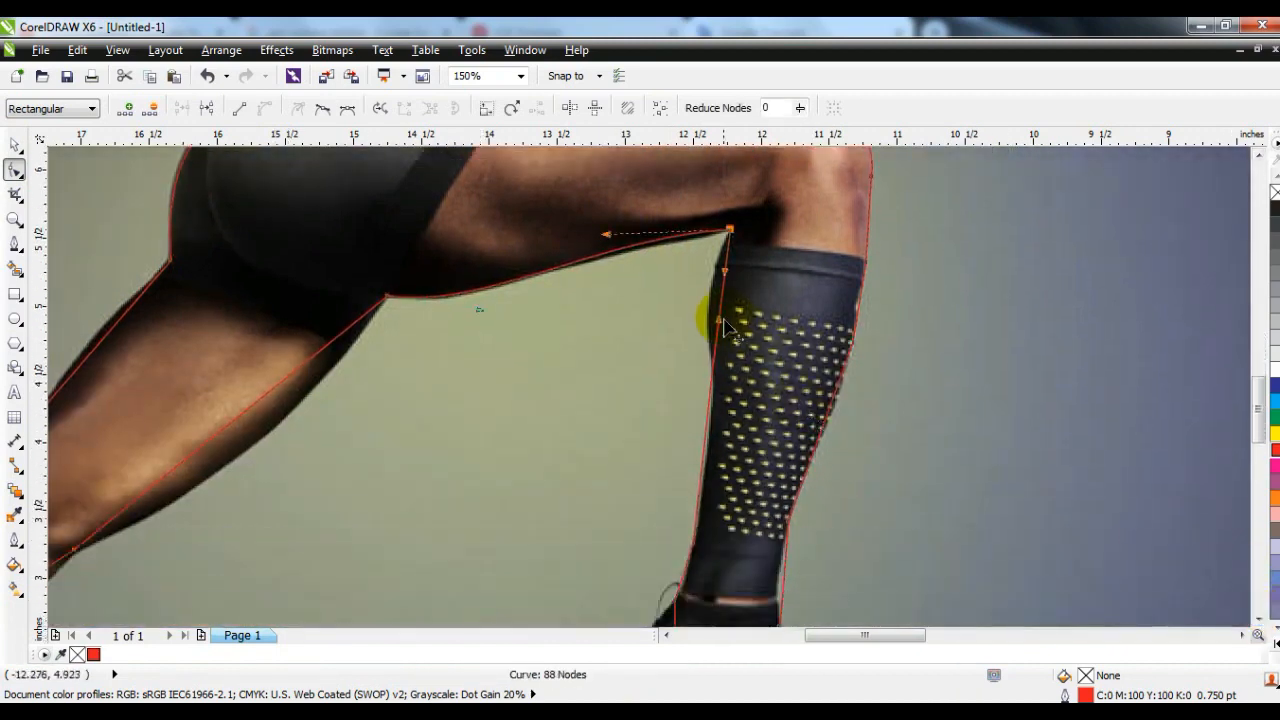
{"action": "left_click", "coordinate": [694, 434]}
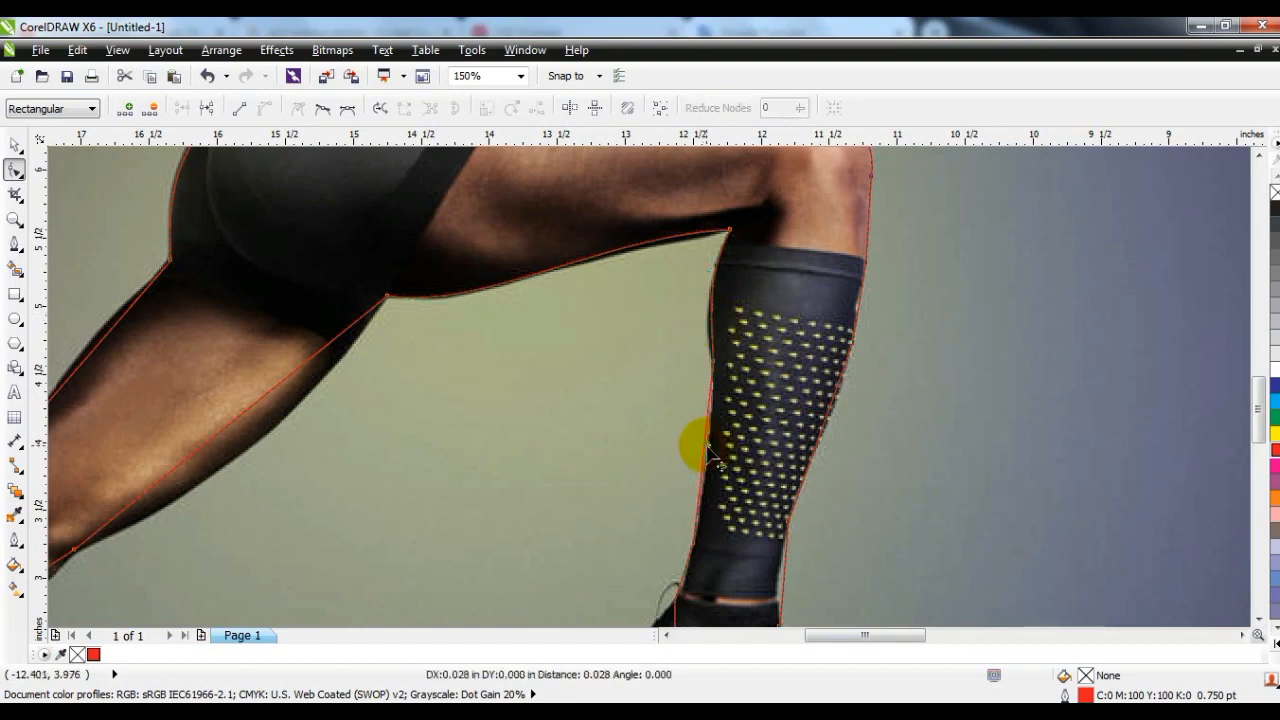
{"action": "key", "text": "space"}
{"action": "left_click", "coordinate": [1258, 619]}
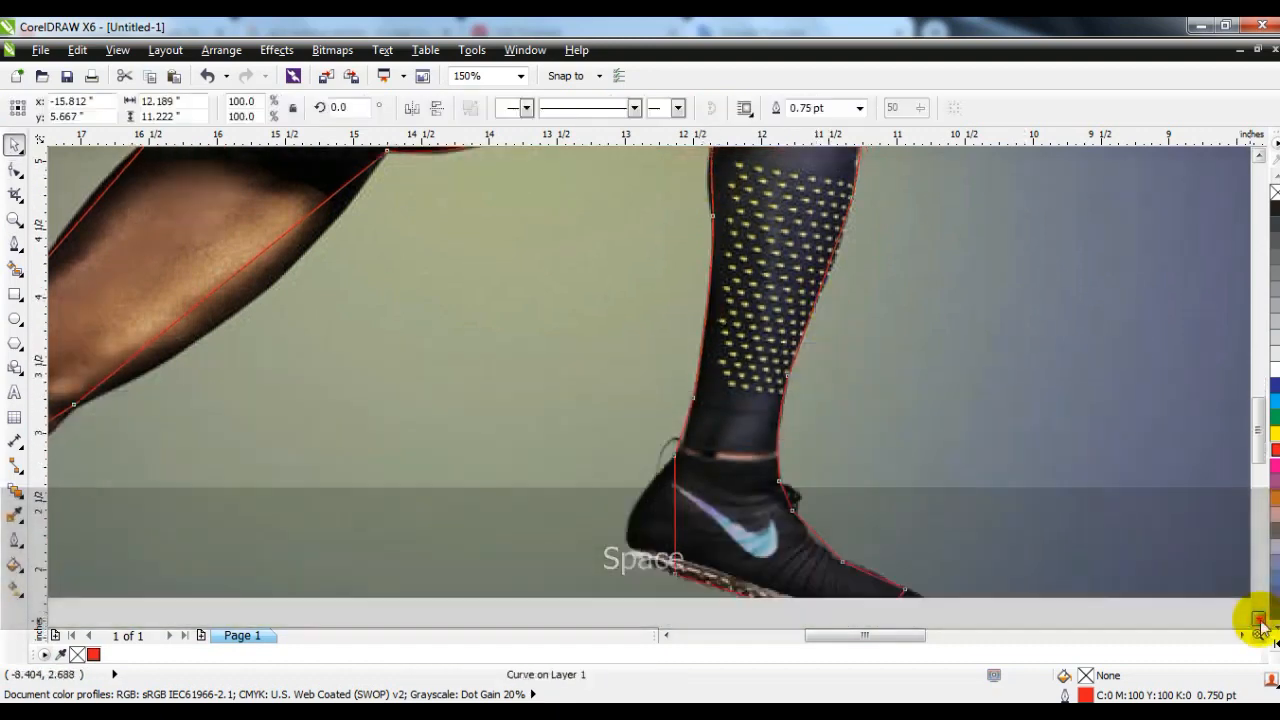
{"action": "key", "text": "space"}
{"action": "left_click_drag", "start_coordinate": [675, 326], "coordinate": [631, 340]}
{"action": "left_click_drag", "start_coordinate": [892, 413], "coordinate": [930, 426]}
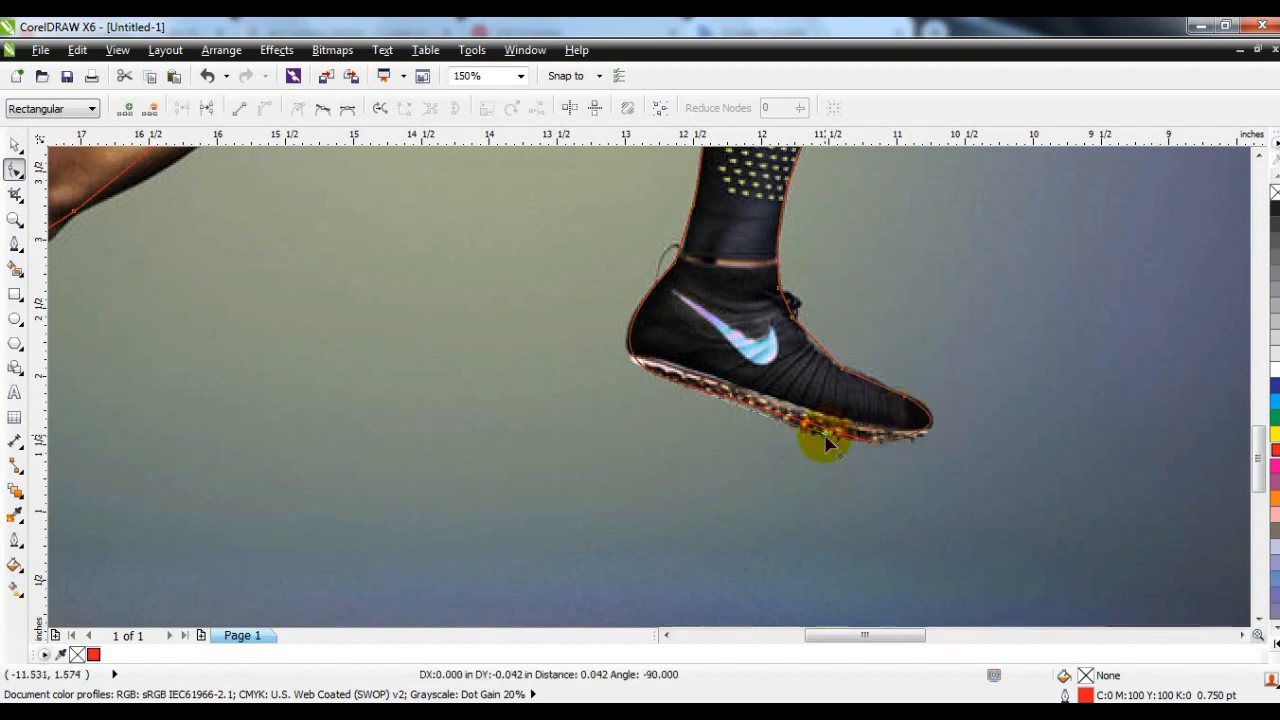
{"action": "left_click", "coordinate": [1259, 601]}
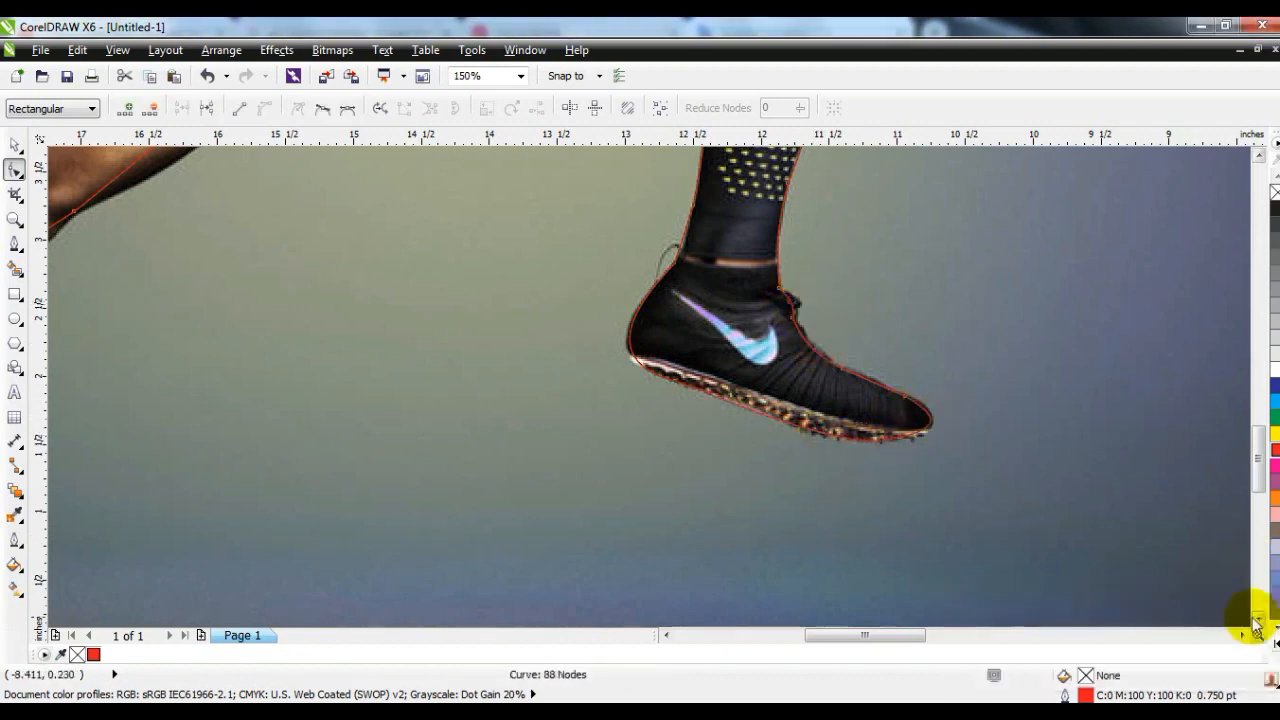
Step: Shape the path along both edges of the rear thigh, knee and upper sock
{"action": "left_click", "coordinate": [666, 635]}
{"action": "left_click", "coordinate": [665, 635]}
{"action": "left_click", "coordinate": [1258, 157]}
{"action": "left_click", "coordinate": [1258, 157]}
{"action": "left_click", "coordinate": [1258, 157]}
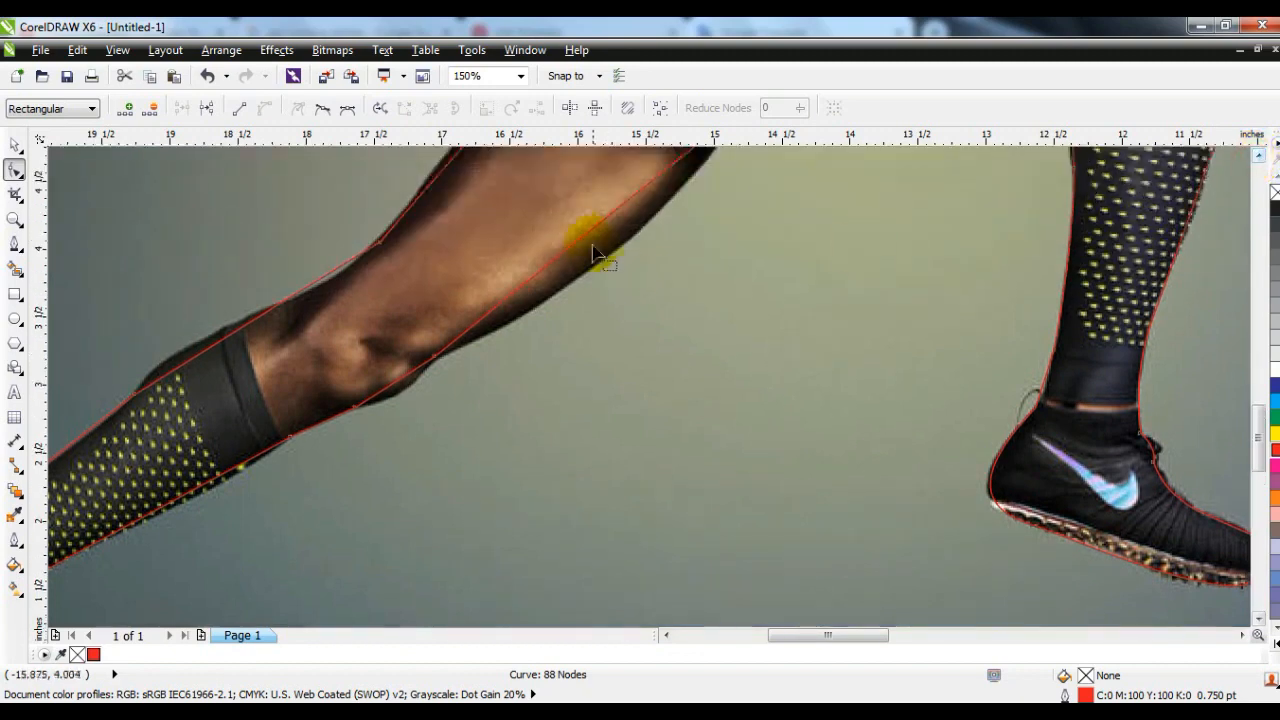
{"action": "left_click_drag", "start_coordinate": [598, 256], "coordinate": [600, 258]}
{"action": "left_click_drag", "start_coordinate": [329, 274], "coordinate": [335, 281]}
{"action": "left_click_drag", "start_coordinate": [233, 333], "coordinate": [224, 328]}
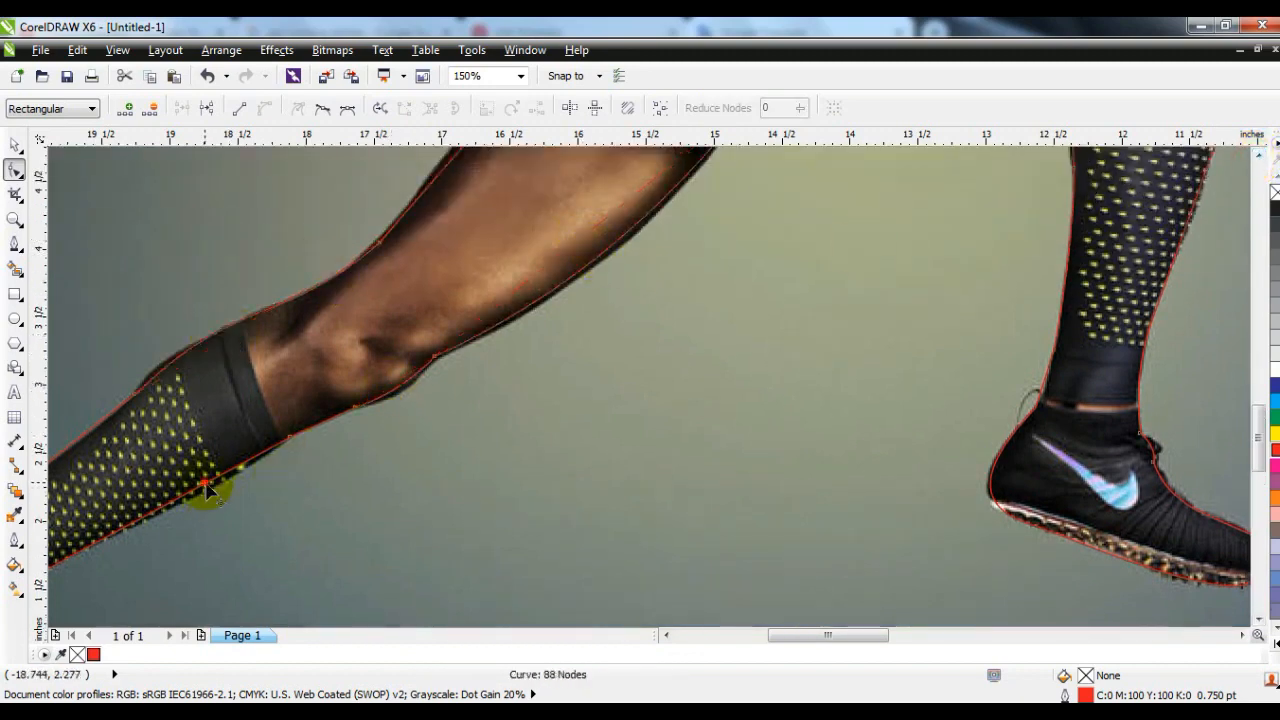
Step: Bend the path along the rear calf and around the heel, sole, toe and laces of the rear shoe
{"action": "left_click", "coordinate": [14, 219]}
{"action": "right_click", "coordinate": [457, 314]}
{"action": "right_click", "coordinate": [457, 314]}
{"action": "left_click_drag", "start_coordinate": [174, 436], "coordinate": [592, 596]}
{"action": "left_click_drag", "start_coordinate": [220, 224], "coordinate": [693, 551]}
{"action": "key", "text": "F10"}
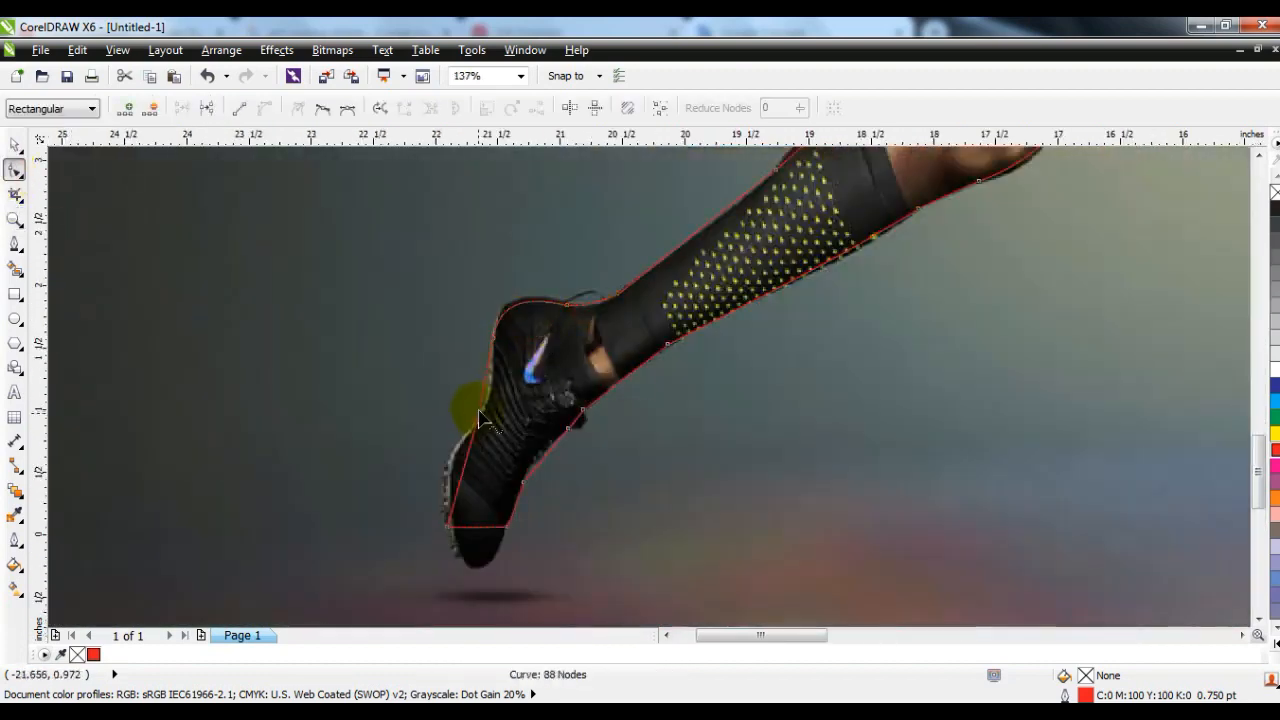
{"action": "left_click_drag", "start_coordinate": [415, 540], "coordinate": [415, 540]}
{"action": "left_click_drag", "start_coordinate": [454, 527], "coordinate": [457, 571]}
{"action": "left_click_drag", "start_coordinate": [488, 528], "coordinate": [493, 577]}
{"action": "left_click_drag", "start_coordinate": [527, 508], "coordinate": [537, 460]}
{"action": "left_click_drag", "start_coordinate": [583, 425], "coordinate": [581, 422]}
Step: Shape the path around the fingers, thumb, palm and wrist of the rear hand
{"action": "key", "text": "z"}
{"action": "key", "text": "F4"}
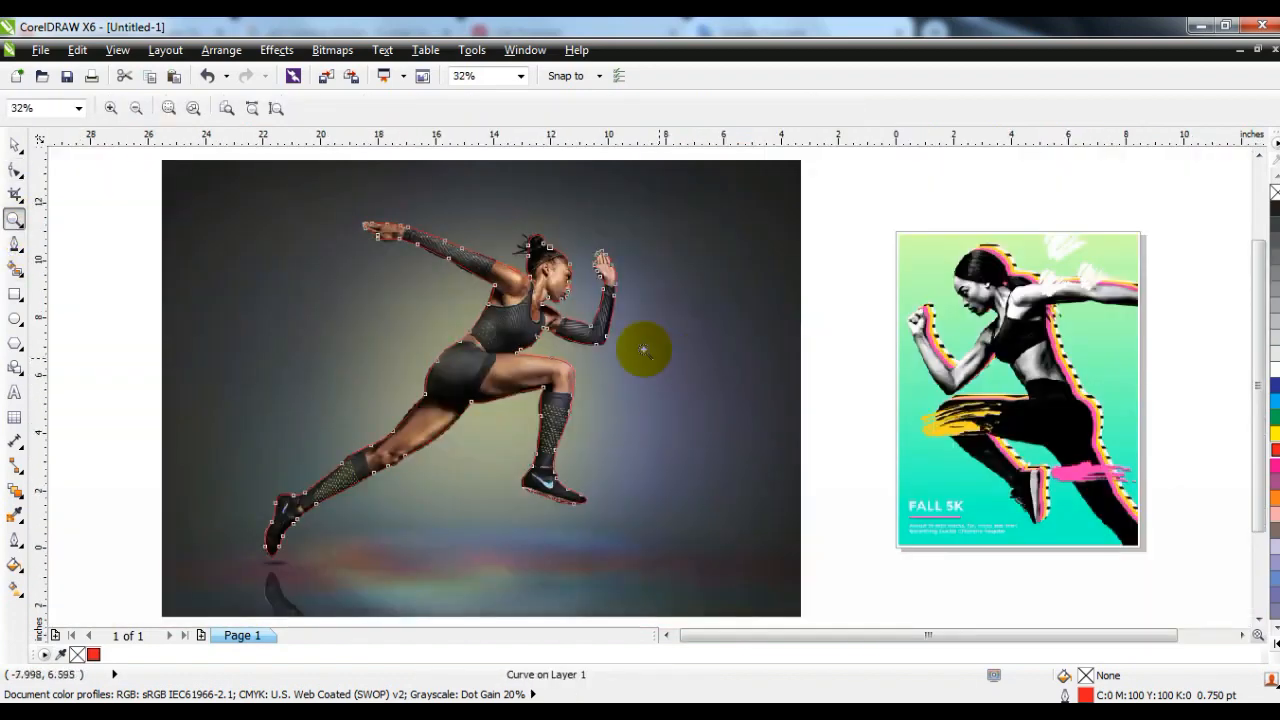
{"action": "left_click_drag", "start_coordinate": [314, 197], "coordinate": [470, 290]}
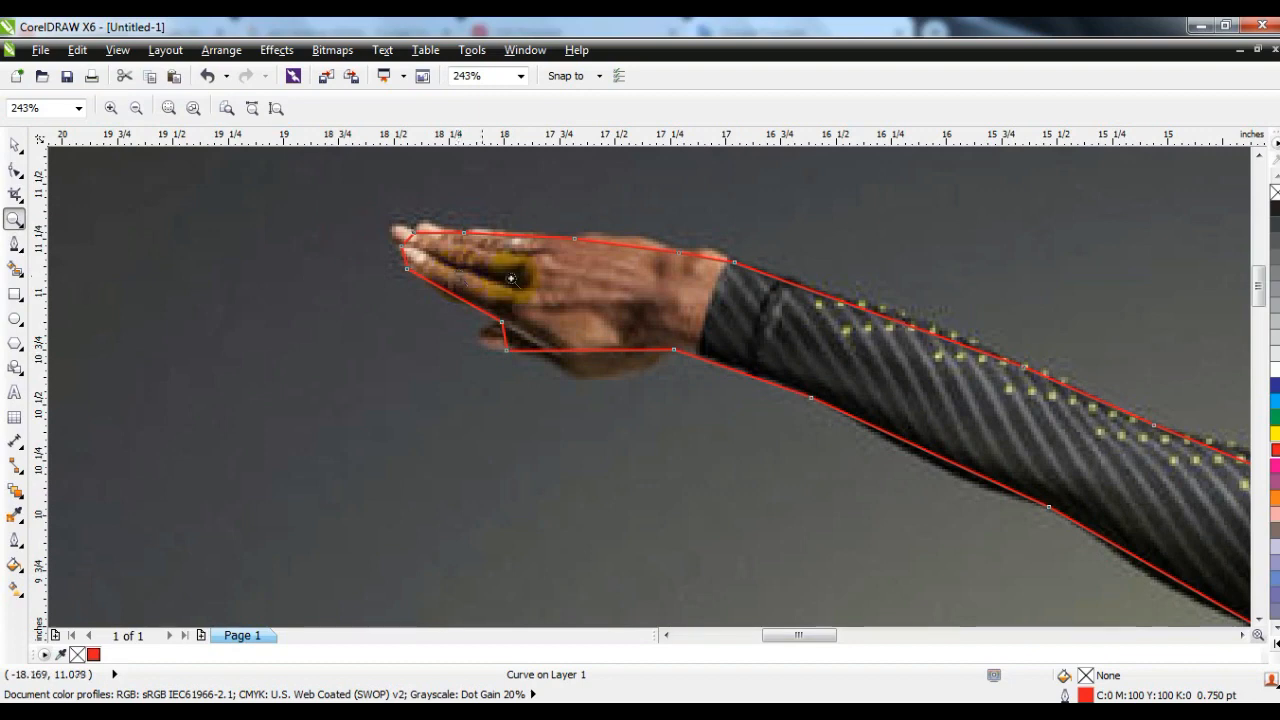
{"action": "left_click", "coordinate": [15, 170]}
{"action": "left_click_drag", "start_coordinate": [490, 341], "coordinate": [487, 340]}
{"action": "left_click_drag", "start_coordinate": [406, 258], "coordinate": [397, 257]}
{"action": "left_click_drag", "start_coordinate": [405, 244], "coordinate": [395, 240]}
{"action": "left_click_drag", "start_coordinate": [434, 233], "coordinate": [428, 229]}
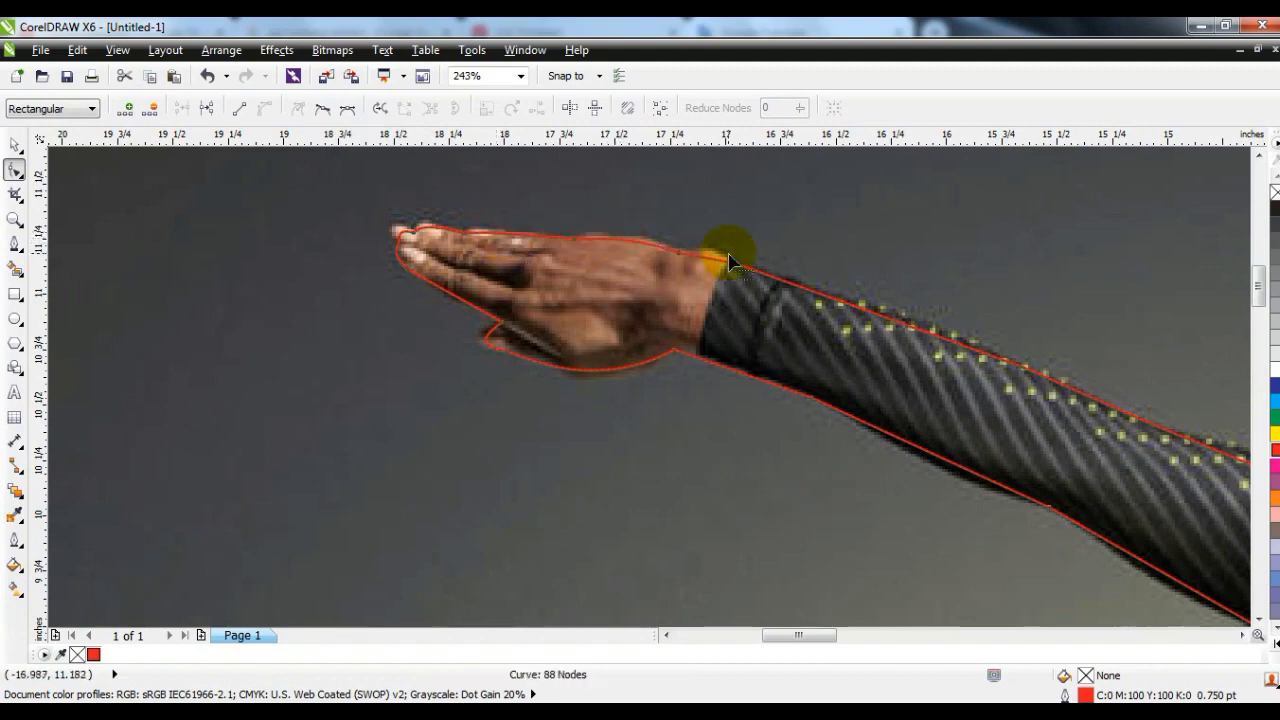
{"action": "left_click_drag", "start_coordinate": [717, 262], "coordinate": [718, 260]}
Step: Fill the runner path with red and PowerClip the photo inside it
{"action": "left_click", "coordinate": [14, 145]}
{"action": "key", "text": "shift+F2"}
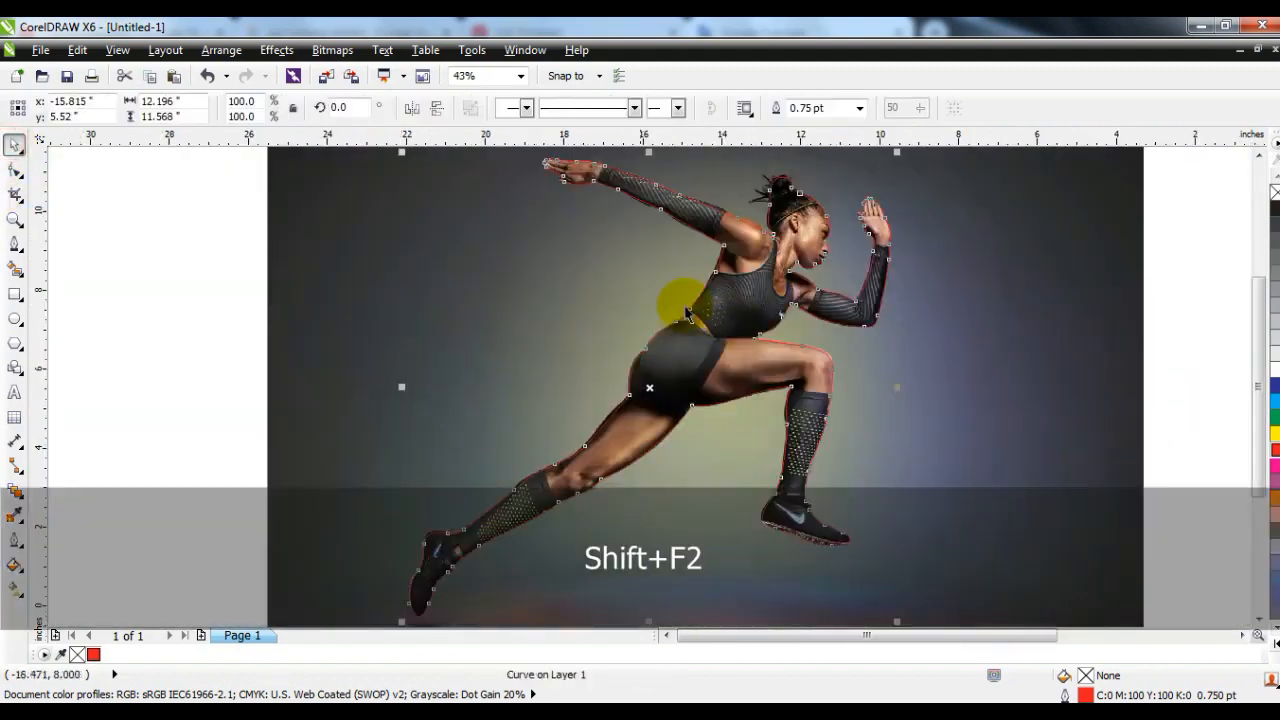
{"action": "left_click", "coordinate": [1273, 452]}
{"action": "left_click", "coordinate": [1192, 371]}
{"action": "right_click", "coordinate": [941, 359]}
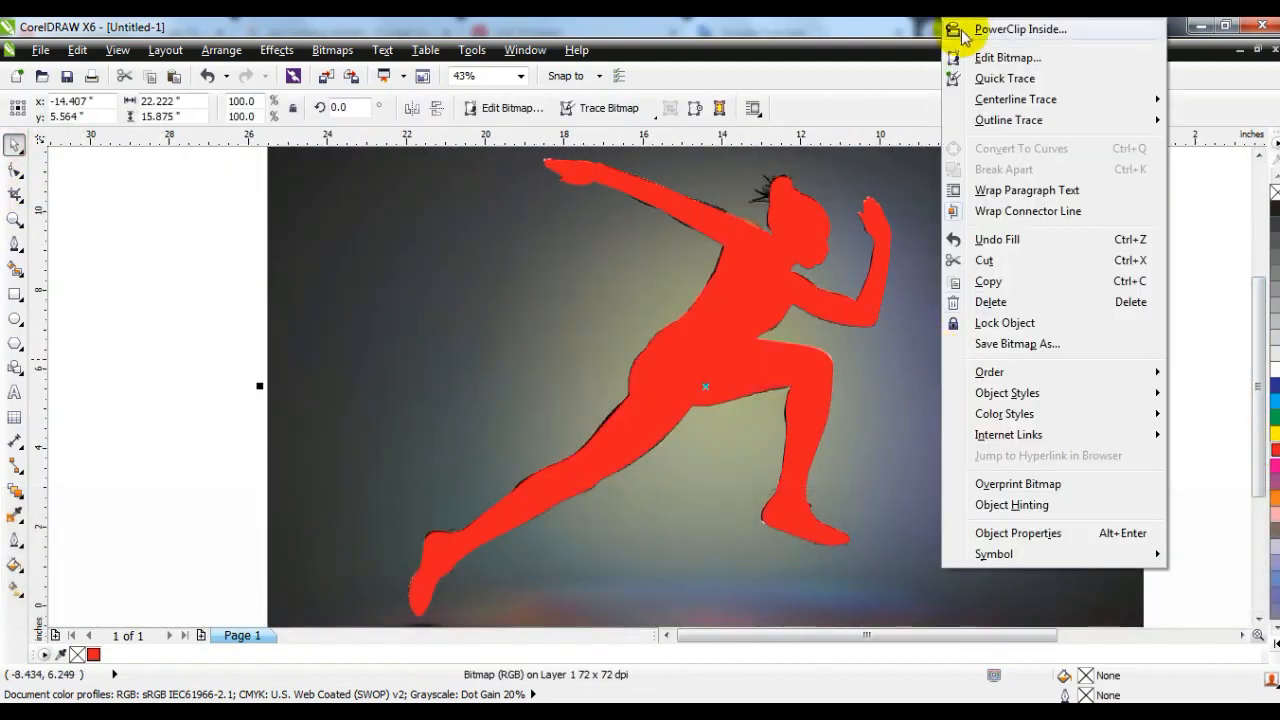
{"action": "left_click", "coordinate": [1020, 29]}
{"action": "left_click", "coordinate": [760, 233]}
Step: Refine the clipped runner's outline along the top of the rear shoulder with the Shape tool
{"action": "left_click", "coordinate": [14, 170]}
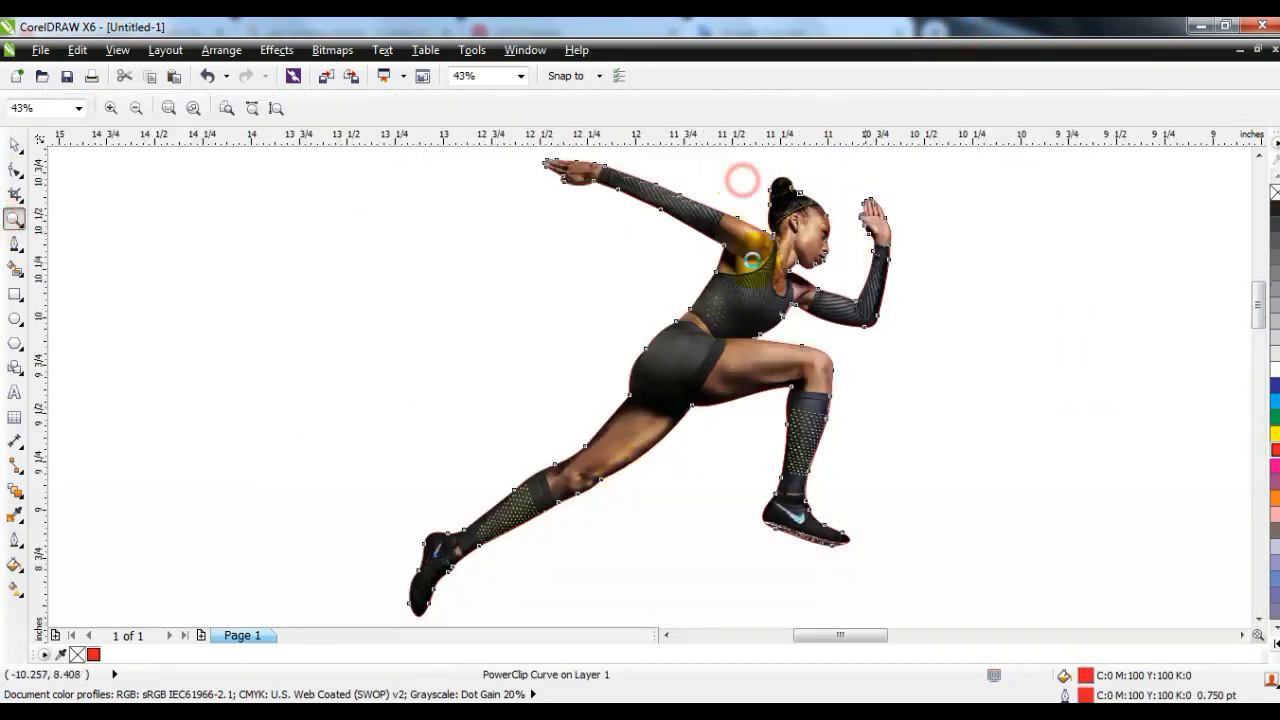
{"action": "scroll", "coordinate": [760, 188], "scroll_direction": "up", "scroll_amount": 4}
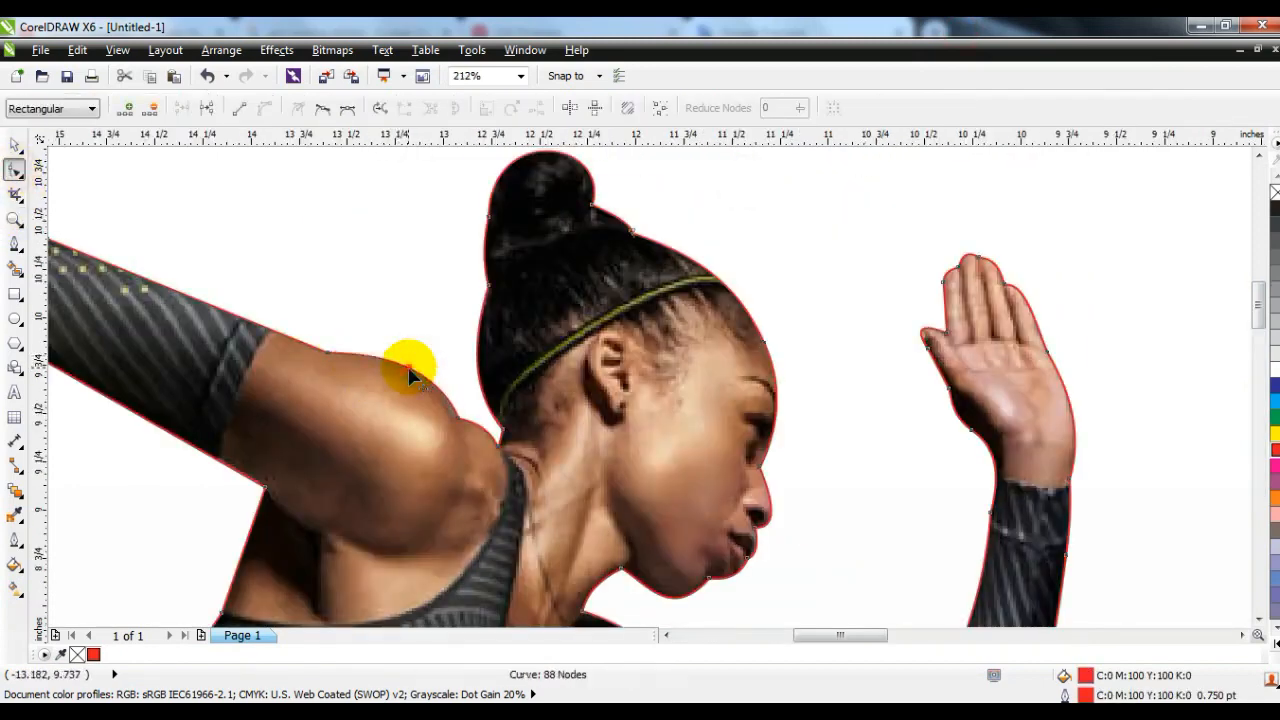
{"action": "left_click", "coordinate": [14, 219]}
{"action": "right_click", "coordinate": [580, 269]}
{"action": "right_click", "coordinate": [626, 254]}
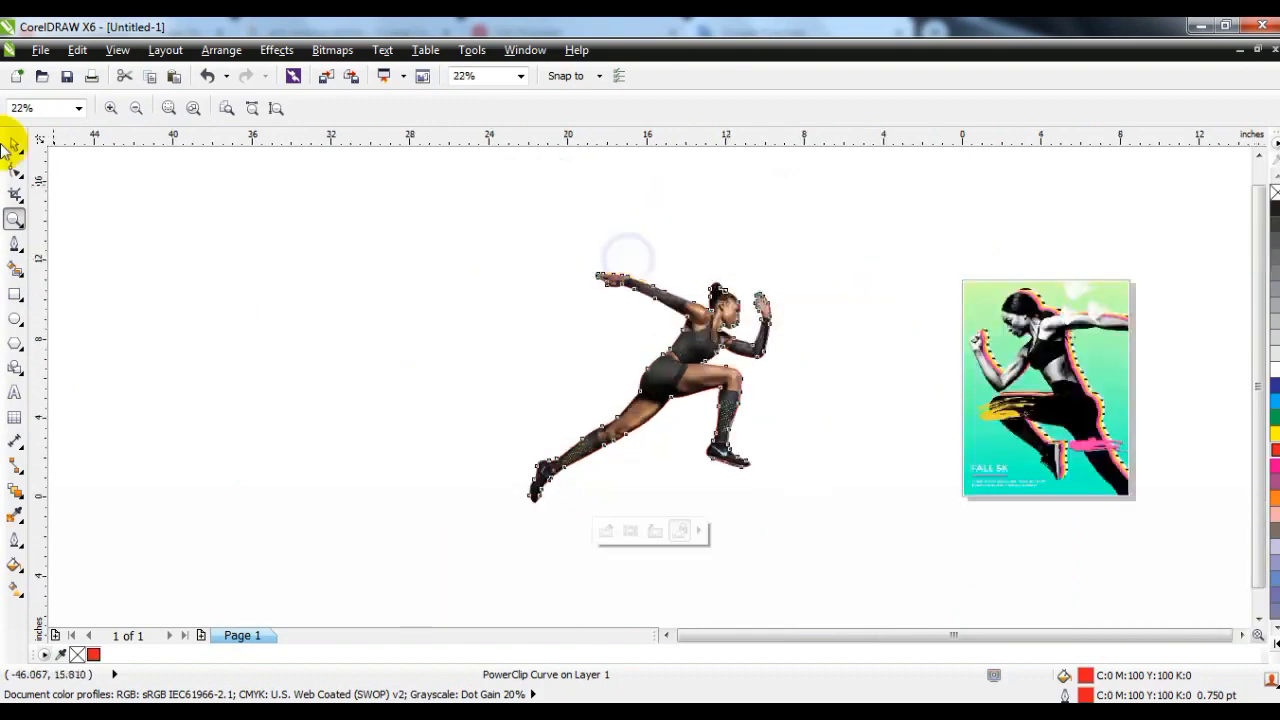
Step: Mirror the cut-out runner horizontally and move it farther from the reference poster
{"action": "left_click", "coordinate": [14, 145]}
{"action": "left_click", "coordinate": [404, 109]}
{"action": "left_click", "coordinate": [443, 366]}
{"action": "left_click_drag", "start_coordinate": [632, 387], "coordinate": [509, 377]}
Step: Draw a portrait rectangle about 10.7 by 14.7 inches between the runner and the reference poster
{"action": "left_click", "coordinate": [14, 219]}
{"action": "left_click_drag", "start_coordinate": [515, 218], "coordinate": [1179, 550]}
{"action": "left_click", "coordinate": [15, 294]}
{"action": "left_click_drag", "start_coordinate": [410, 196], "coordinate": [712, 610]}
{"action": "left_click", "coordinate": [14, 145]}
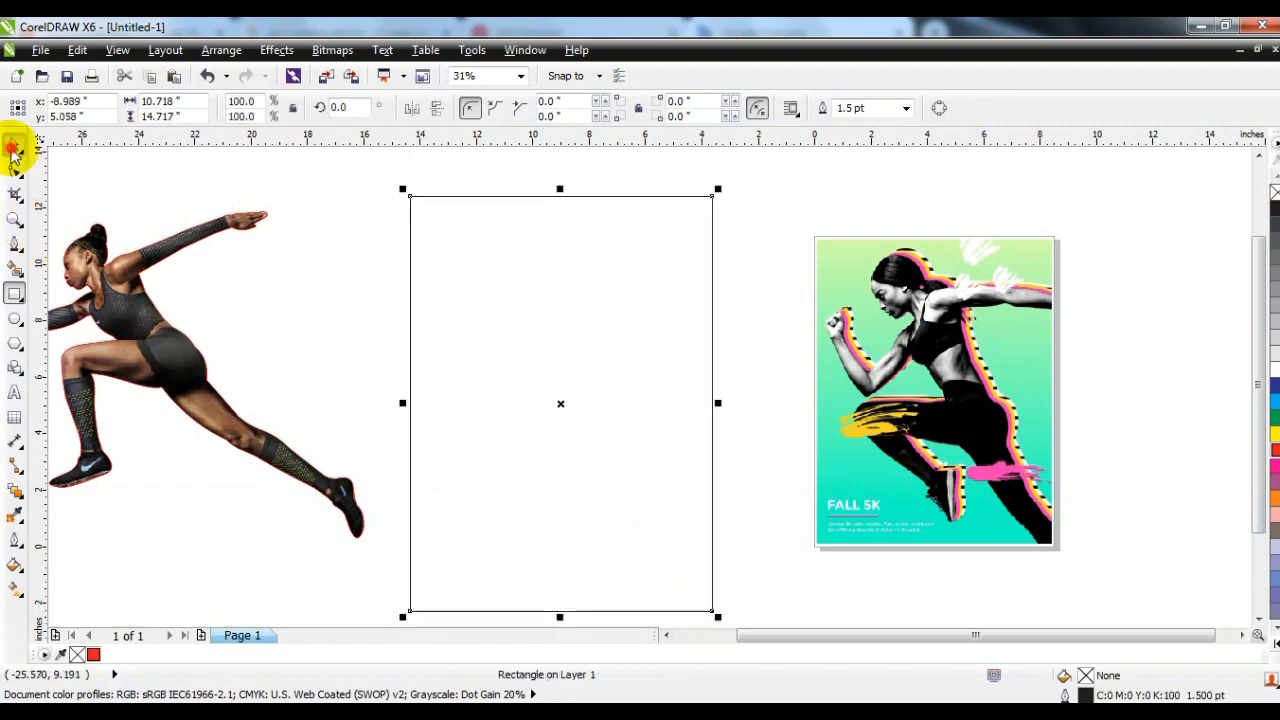
Step: Give the rectangle a uniform green fill of C 84, M 11, Y 91, K 1
{"action": "left_click", "coordinate": [14, 565]}
{"action": "left_click", "coordinate": [93, 432]}
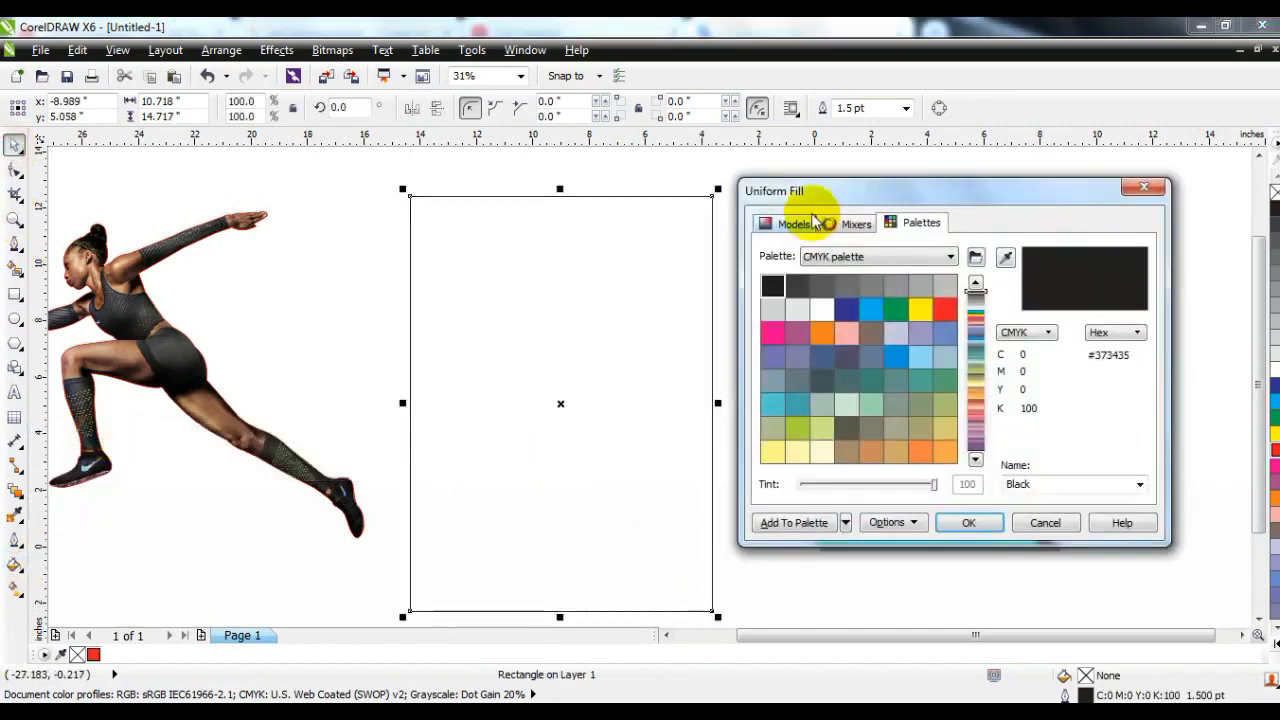
{"action": "left_click", "coordinate": [829, 214]}
{"action": "left_click_drag", "start_coordinate": [1000, 191], "coordinate": [451, 207]}
{"action": "mouse_move", "coordinate": [465, 295]}
{"action": "left_mouse_down"}
{"action": "mouse_move", "coordinate": [482, 428]}
{"action": "mouse_move", "coordinate": [478, 395]}
{"action": "left_mouse_up"}
{"action": "left_click", "coordinate": [401, 387]}
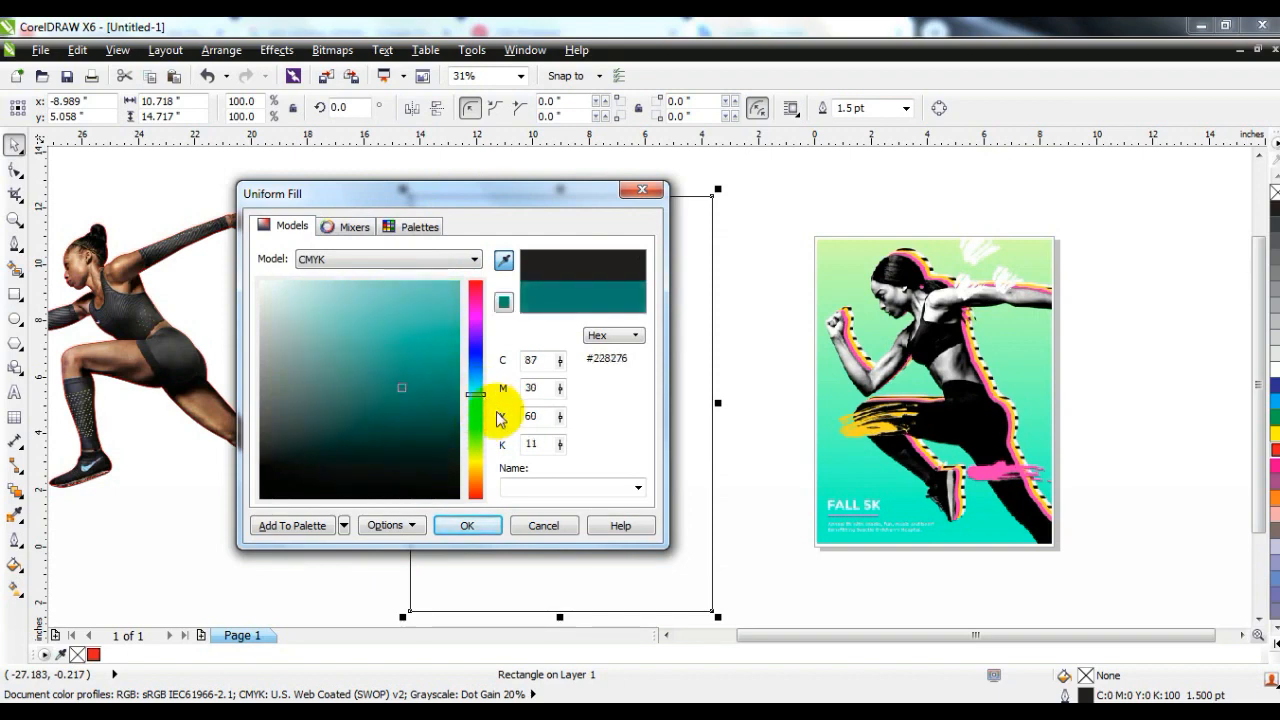
{"action": "left_click", "coordinate": [411, 360]}
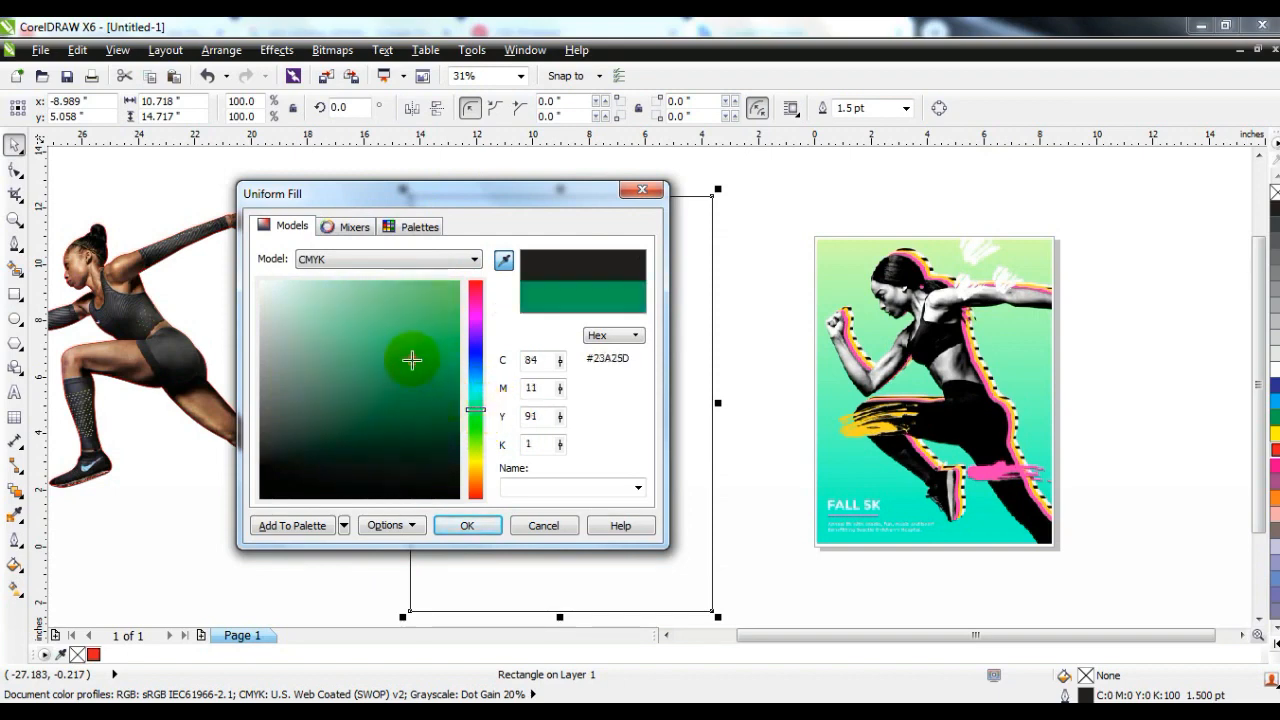
{"action": "left_click", "coordinate": [481, 528]}
Step: Apply a linear fountain fill running up the rectangle, from green at the base to yellow-green at the top
{"action": "left_click", "coordinate": [14, 588]}
{"action": "left_click_drag", "start_coordinate": [532, 591], "coordinate": [528, 276]}
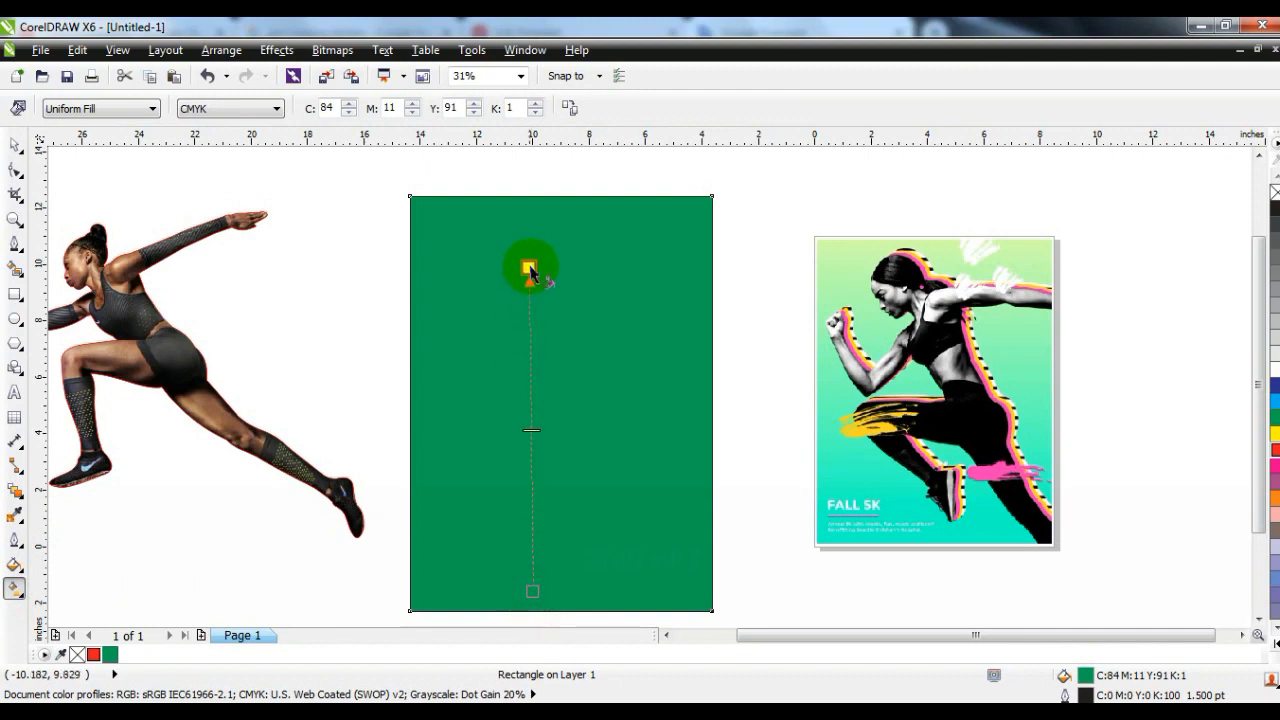
{"action": "left_click", "coordinate": [533, 592]}
{"action": "left_click", "coordinate": [1262, 620]}
{"action": "left_click_drag", "start_coordinate": [1249, 443], "coordinate": [535, 262]}
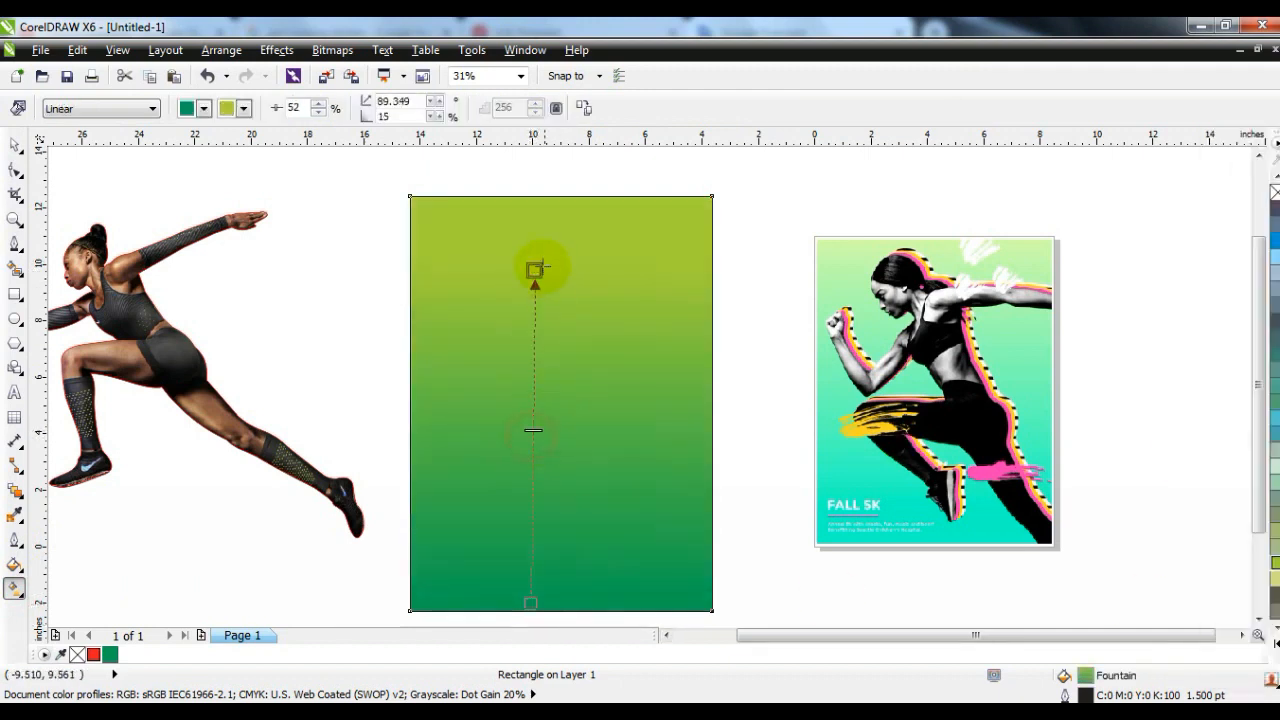
Step: Mix yellow into the gradient's upper colour and shift its midpoint to 36%
{"action": "left_click", "coordinate": [1260, 620]}
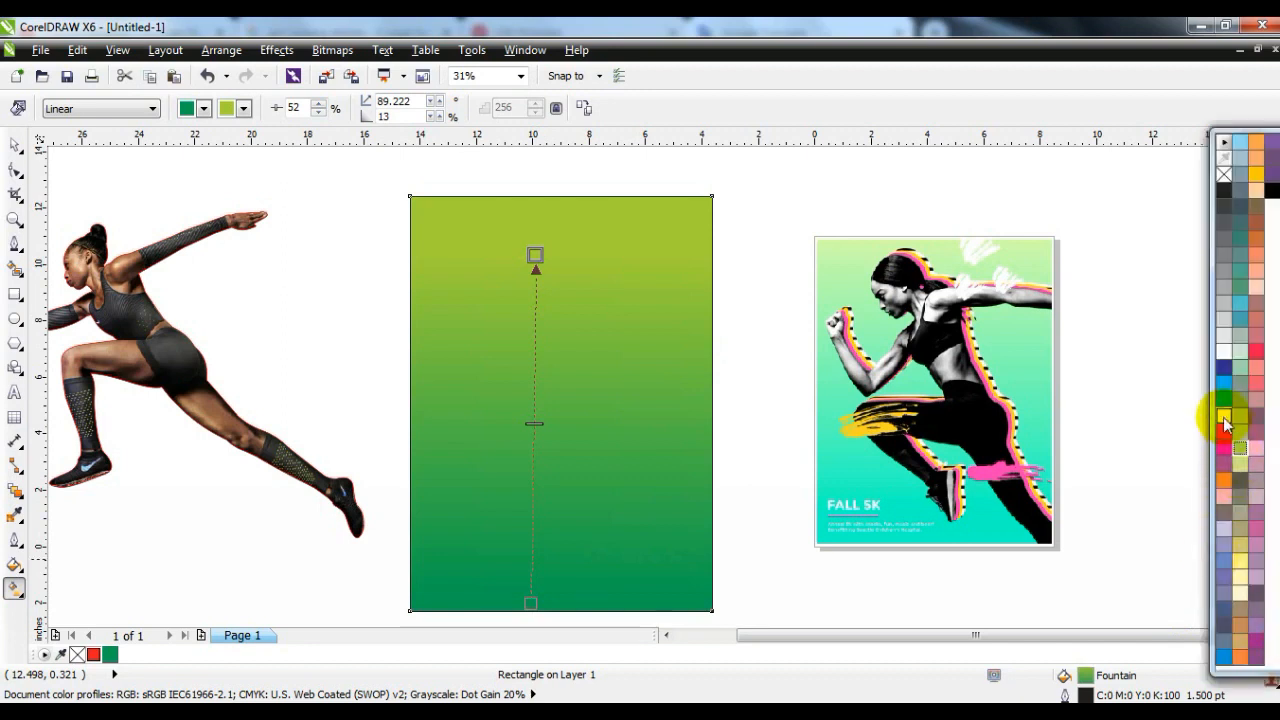
{"action": "left_click", "coordinate": [1224, 420]}
{"action": "left_click", "coordinate": [1224, 420], "text": "ctrl"}
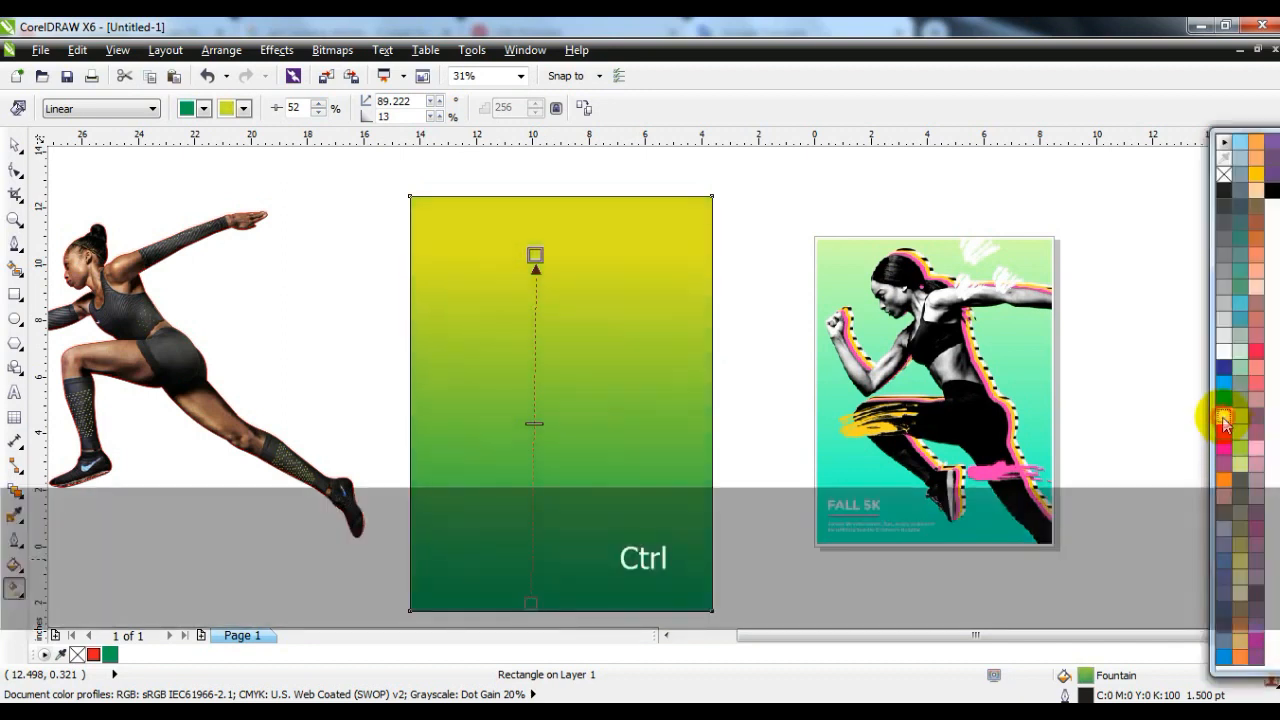
{"action": "left_click_drag", "start_coordinate": [534, 424], "coordinate": [530, 473]}
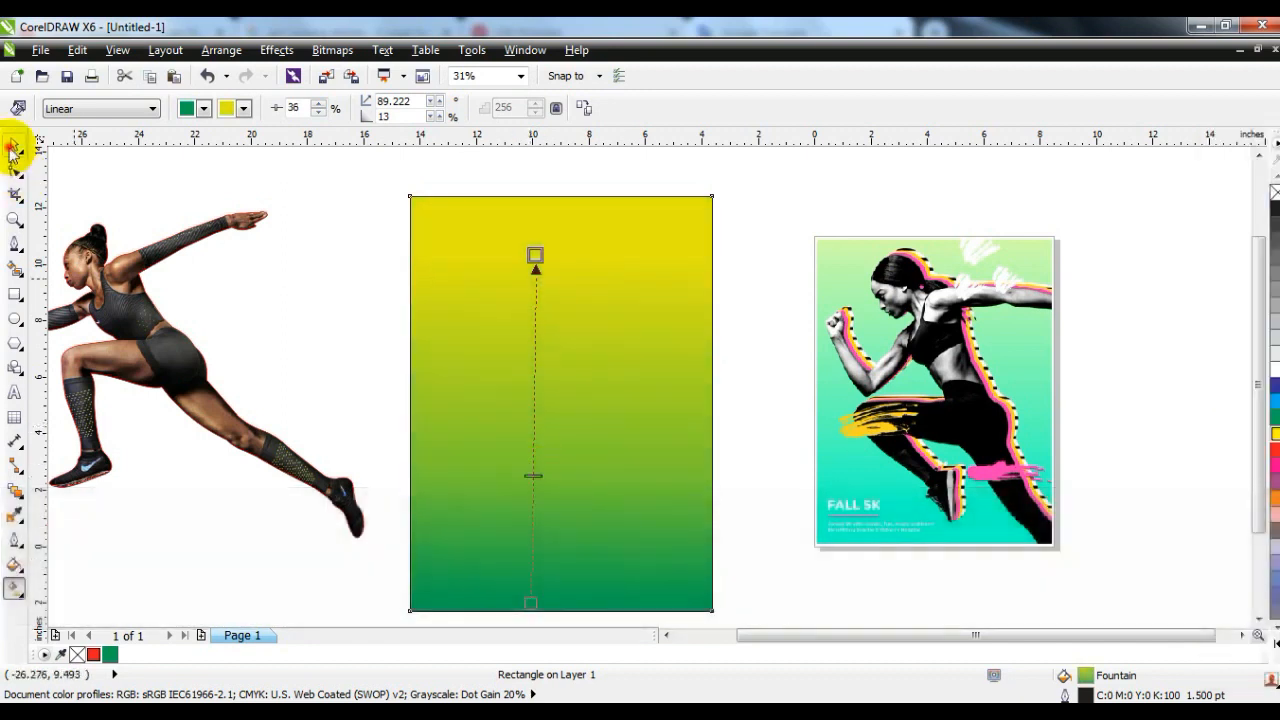
Step: Bring the cut-out runner to the front and move her onto the gradient rectangle
{"action": "left_click", "coordinate": [14, 145]}
{"action": "left_click", "coordinate": [285, 236]}
{"action": "left_click", "coordinate": [158, 385]}
{"action": "key", "text": "shift+Page_Up"}
{"action": "left_click_drag", "start_coordinate": [176, 378], "coordinate": [590, 408]}
{"action": "left_click", "coordinate": [590, 409]}
Step: Try resizing the runner, undo it, and scale her down to about 5.6 by 6.3 inches
{"action": "left_click_drag", "start_coordinate": [786, 247], "coordinate": [786, 217]}
{"action": "key", "text": "space"}
{"action": "key", "text": "space"}
{"action": "key", "text": "ctrl+z"}
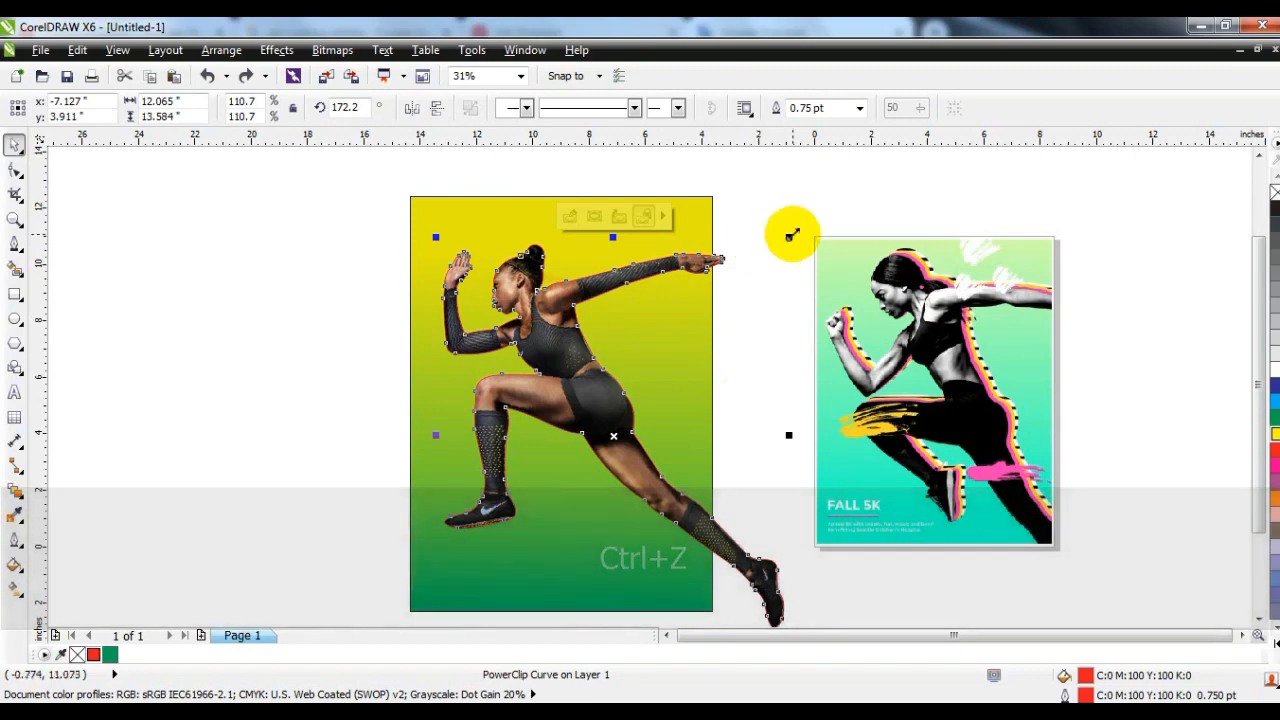
{"action": "left_click_drag", "start_coordinate": [791, 236], "coordinate": [709, 341]}
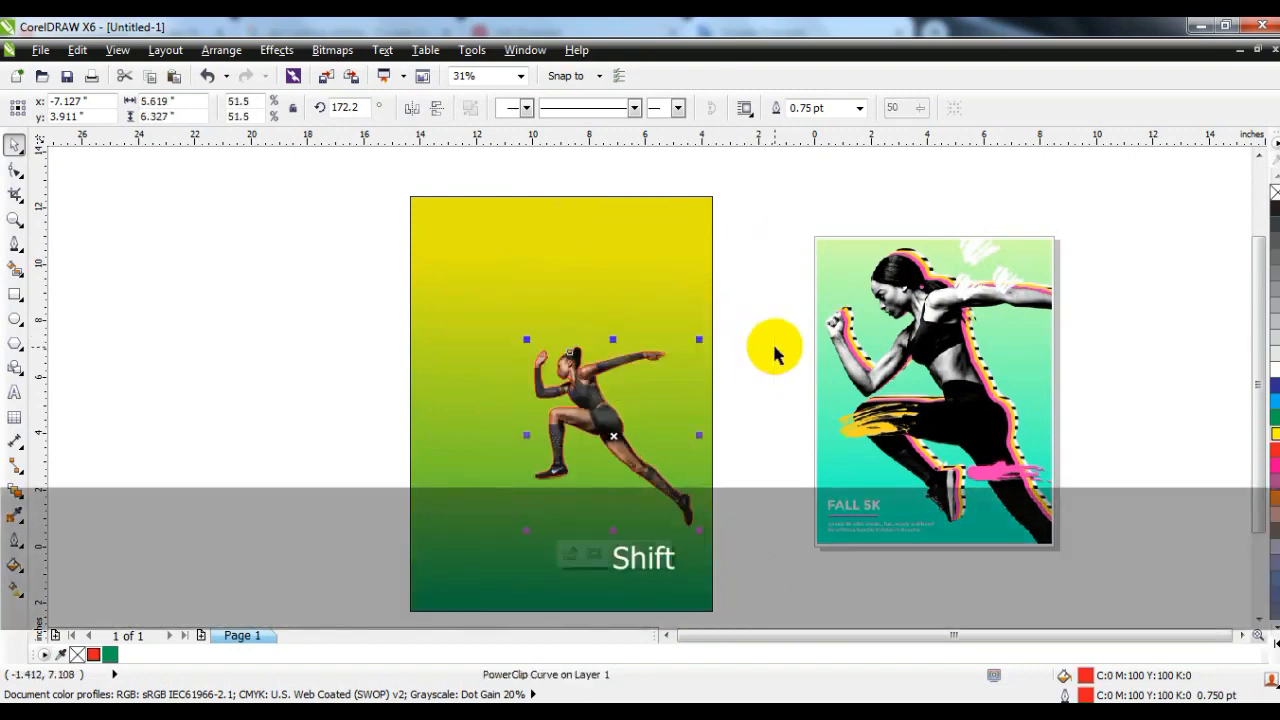
Step: Open the runner's PowerClip contents for editing and convert the photo to an 8-bit grayscale bitmap with a transparent background
{"action": "key", "text": "shift+F2"}
{"action": "key", "text": "Escape"}
{"action": "right_click", "coordinate": [586, 259]}
{"action": "left_click", "coordinate": [630, 97]}
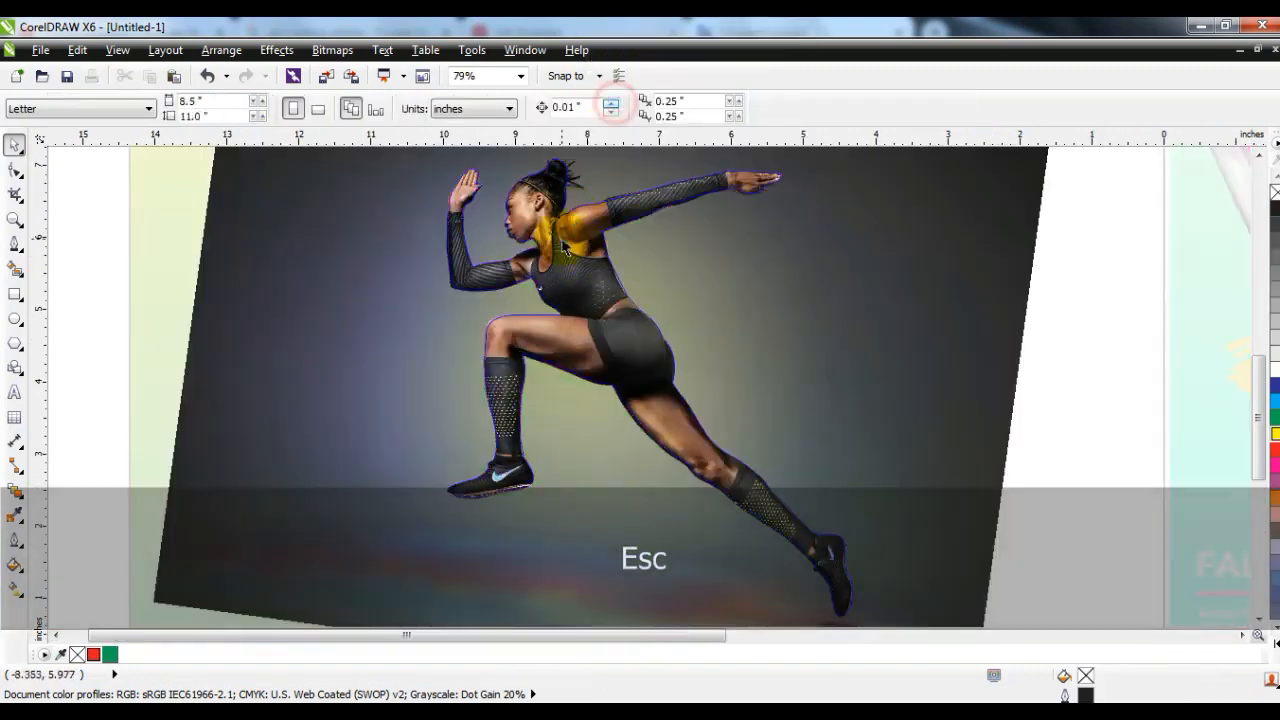
{"action": "left_click", "coordinate": [332, 50]}
{"action": "left_click", "coordinate": [335, 77]}
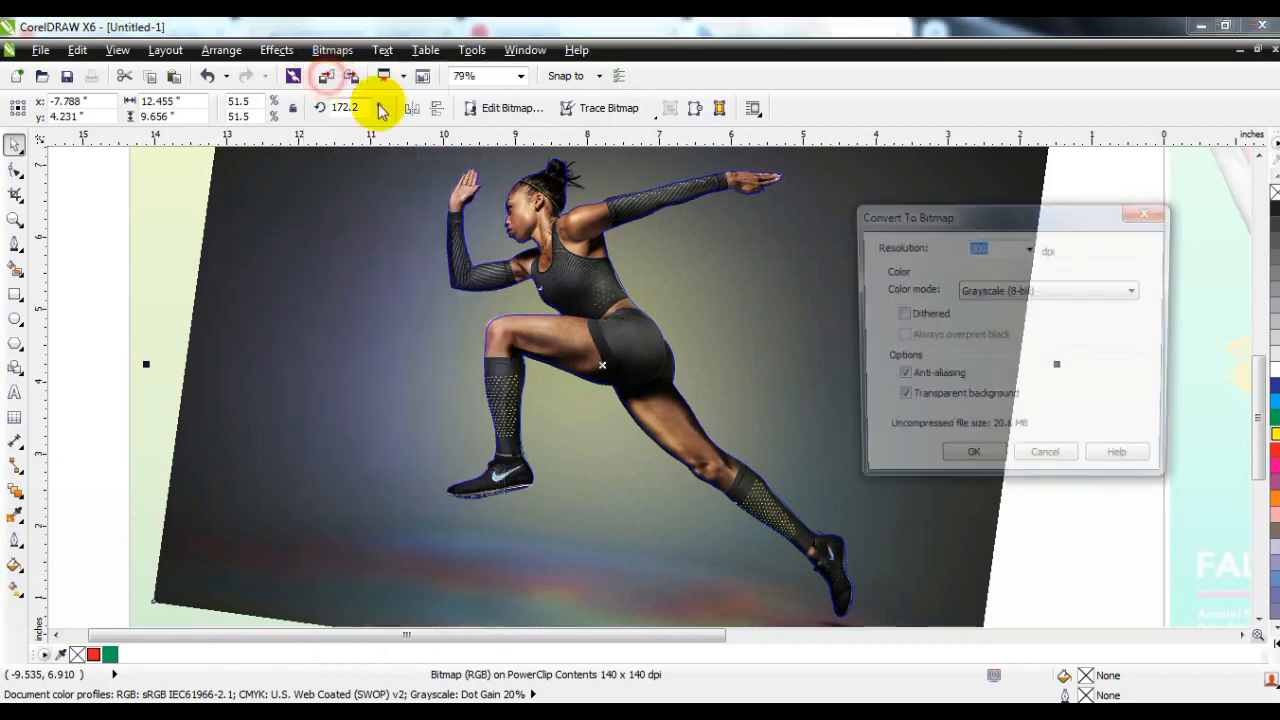
{"action": "left_click", "coordinate": [964, 460]}
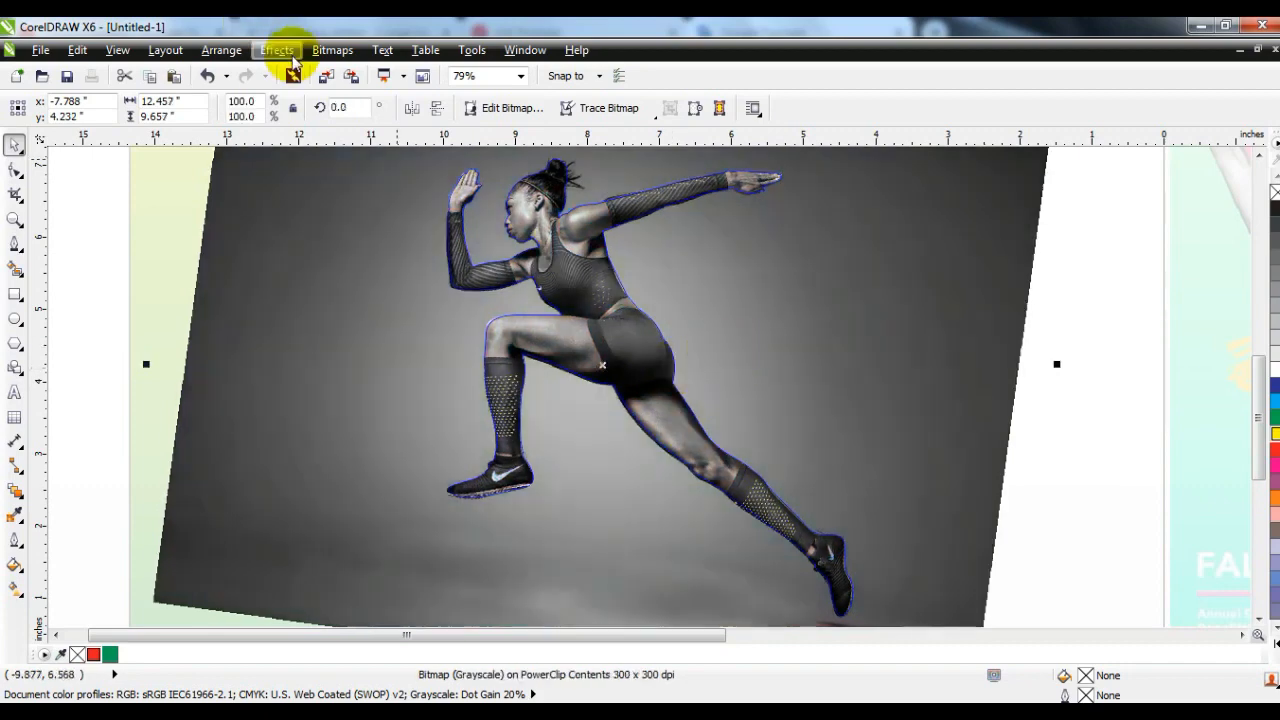
Step: Adjust the grayscale photo's tones with slightly reduced brightness, contrast 34 and intensity 2
{"action": "left_click", "coordinate": [280, 50]}
{"action": "mouse_move", "coordinate": [301, 78]}
{"action": "left_click", "coordinate": [491, 166]}
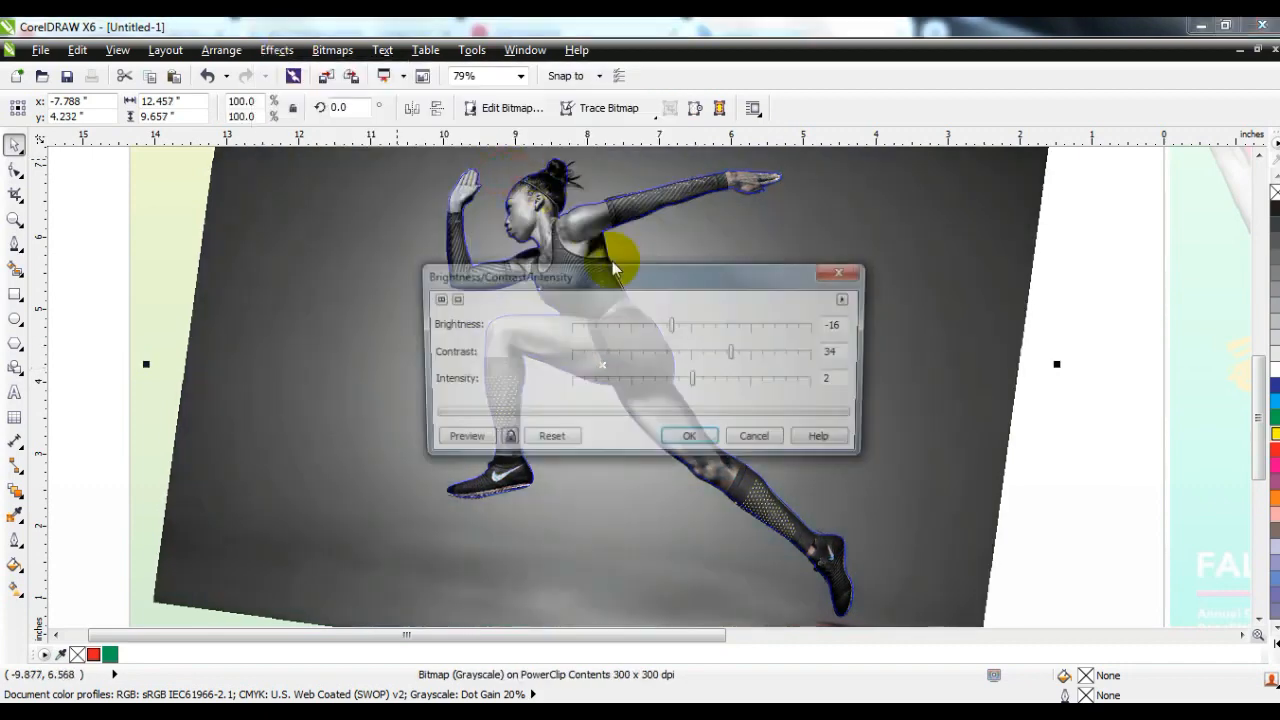
{"action": "left_click_drag", "start_coordinate": [665, 284], "coordinate": [939, 280]}
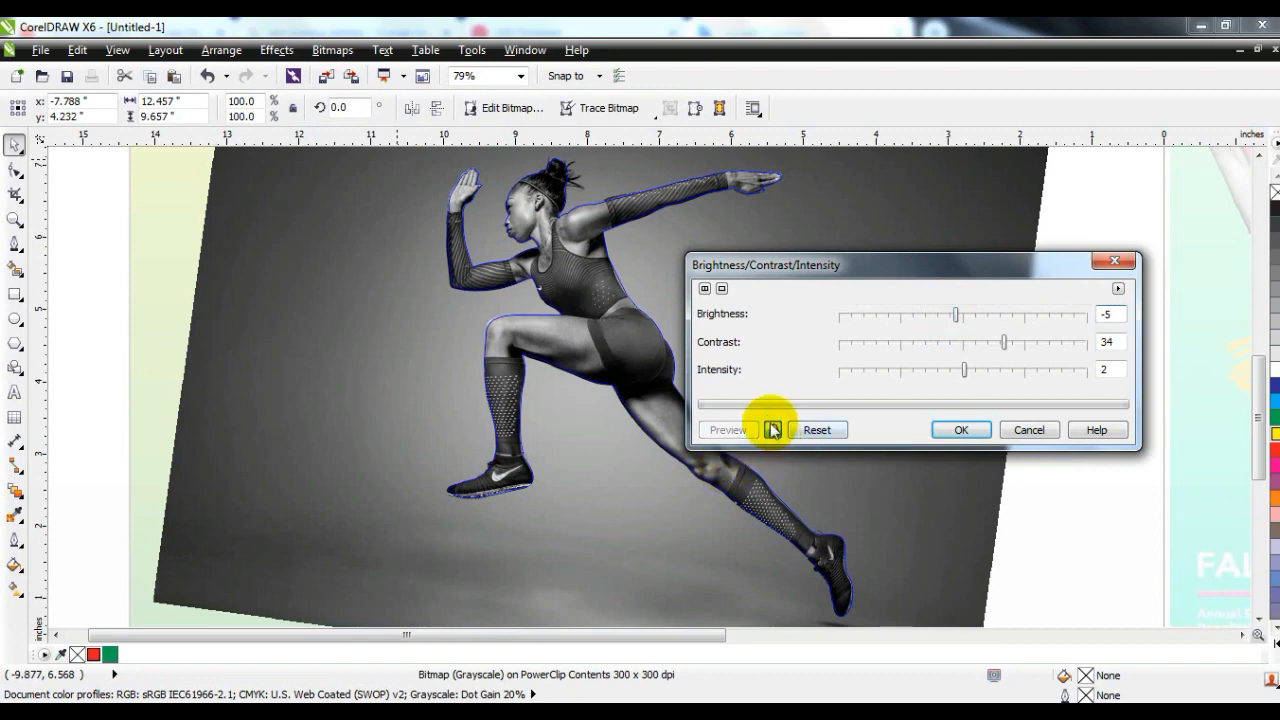
{"action": "left_click", "coordinate": [772, 430]}
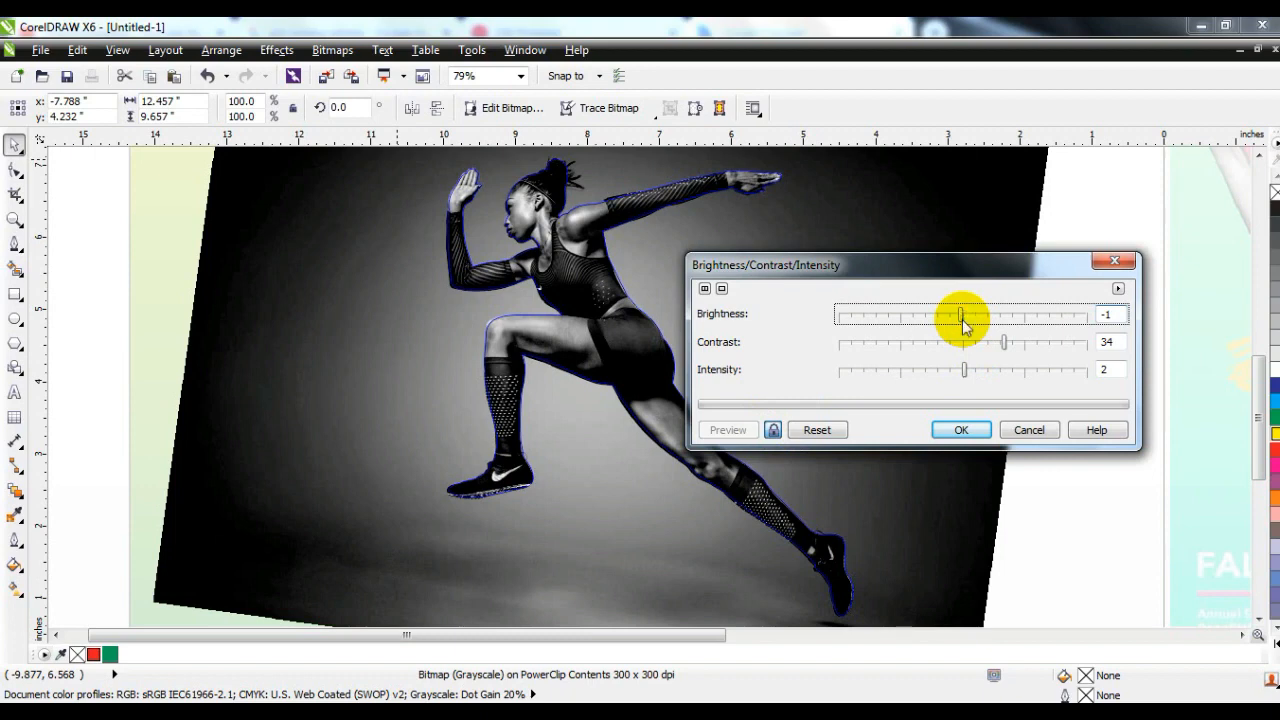
{"action": "left_click_drag", "start_coordinate": [958, 320], "coordinate": [954, 320]}
{"action": "left_click", "coordinate": [959, 428]}
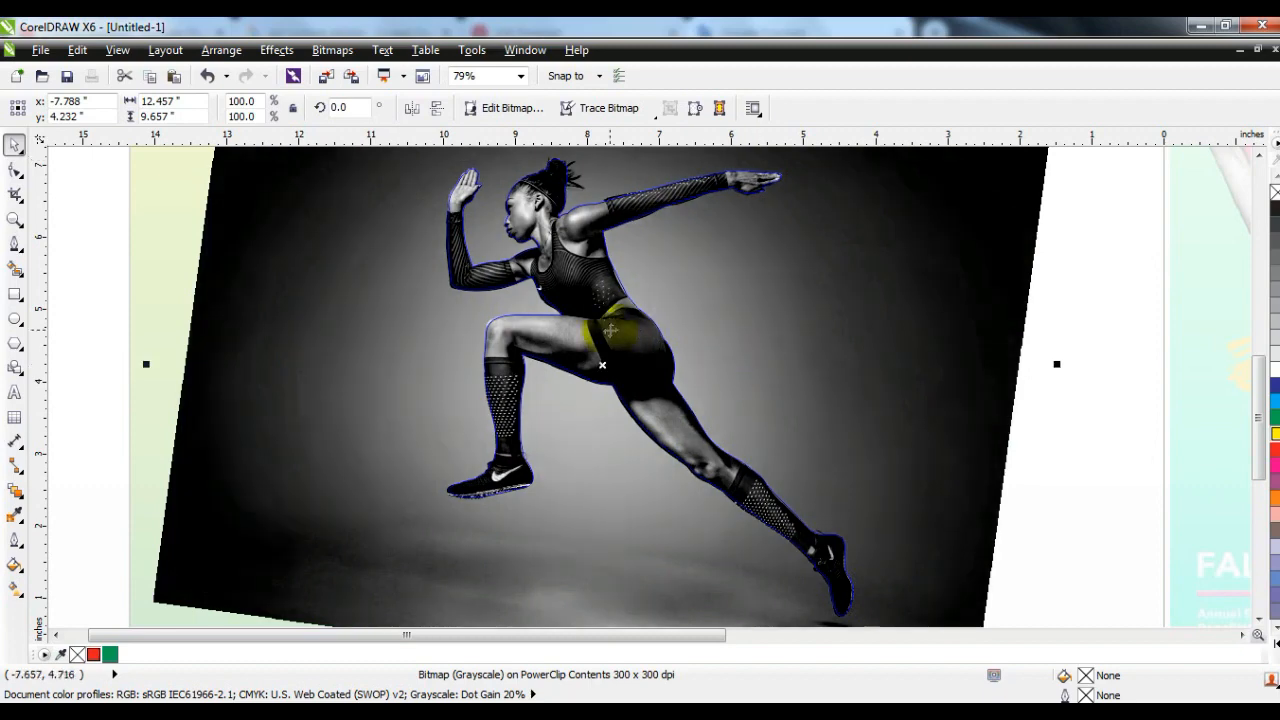
Step: Finish editing the runner's PowerClip contents
{"action": "right_click", "coordinate": [610, 330]}
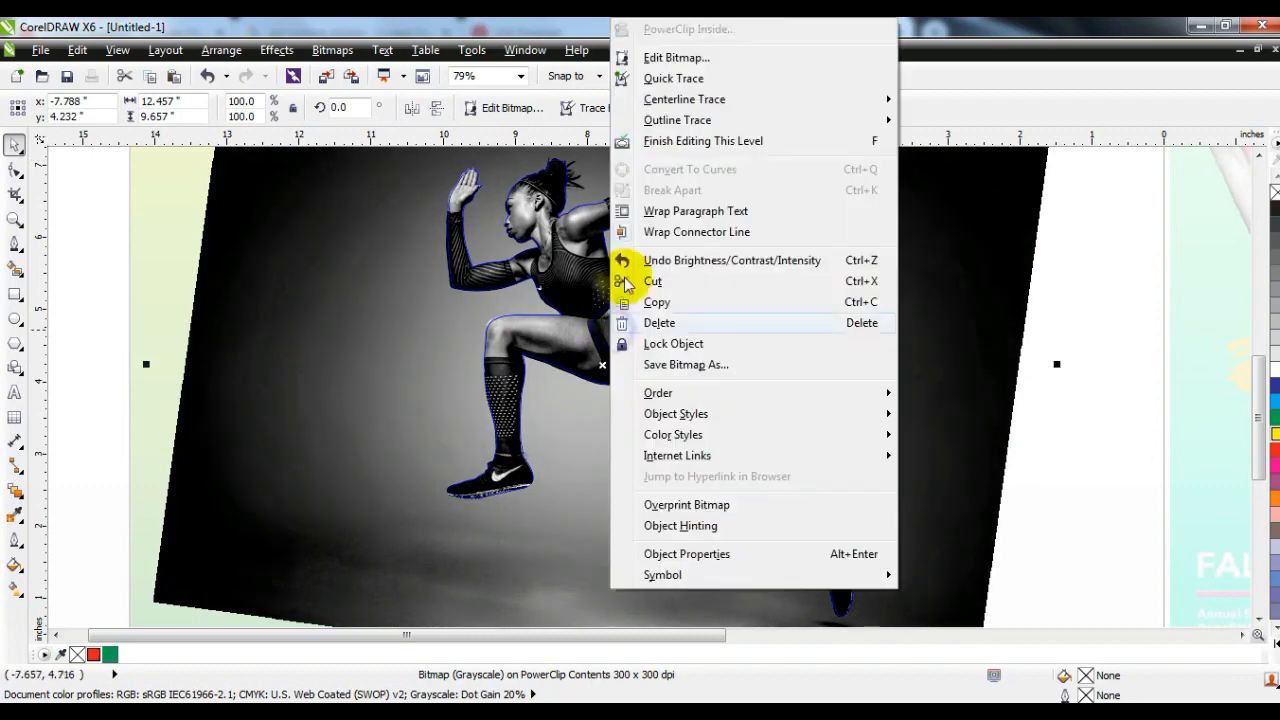
{"action": "left_click", "coordinate": [644, 136]}
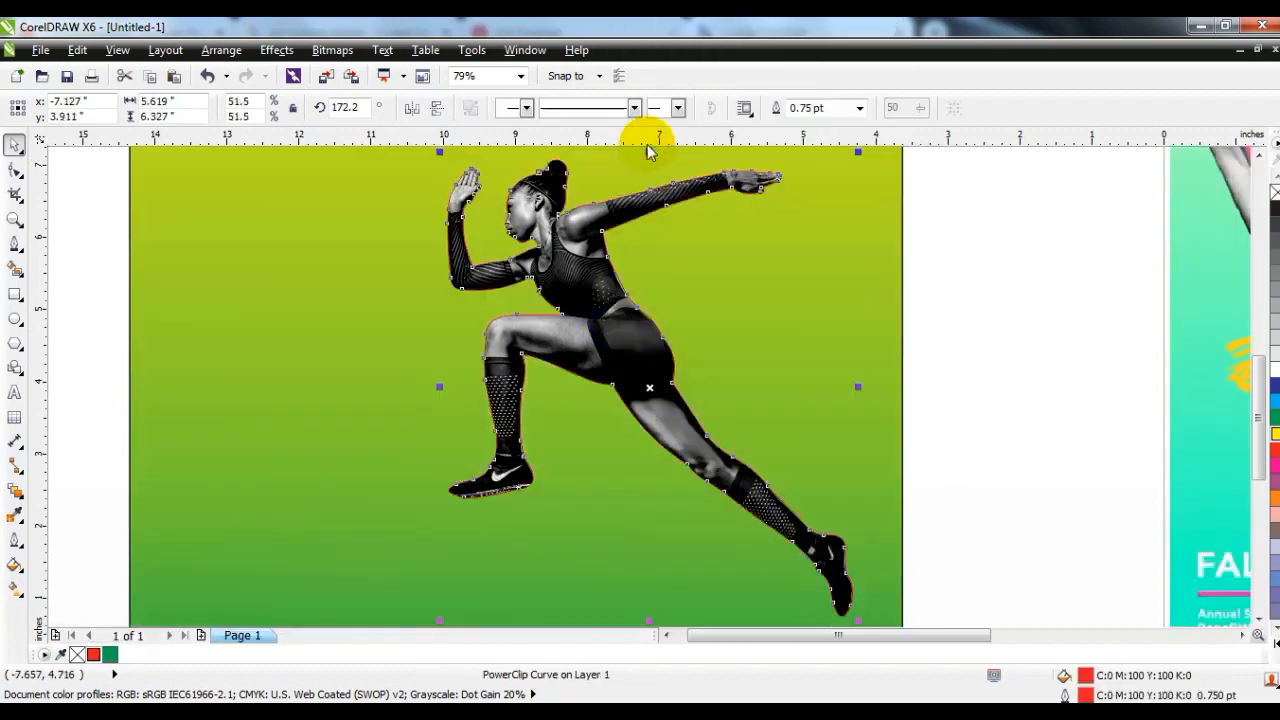
{"action": "left_click", "coordinate": [702, 318]}
Step: Enlarge the runner to about 12.6 by 14.2 inches and position her over the rectangle with the rear arm and foot extending past its edge
{"action": "key", "text": "shift+F2"}
{"action": "key", "text": "Escape"}
{"action": "left_click", "coordinate": [636, 458]}
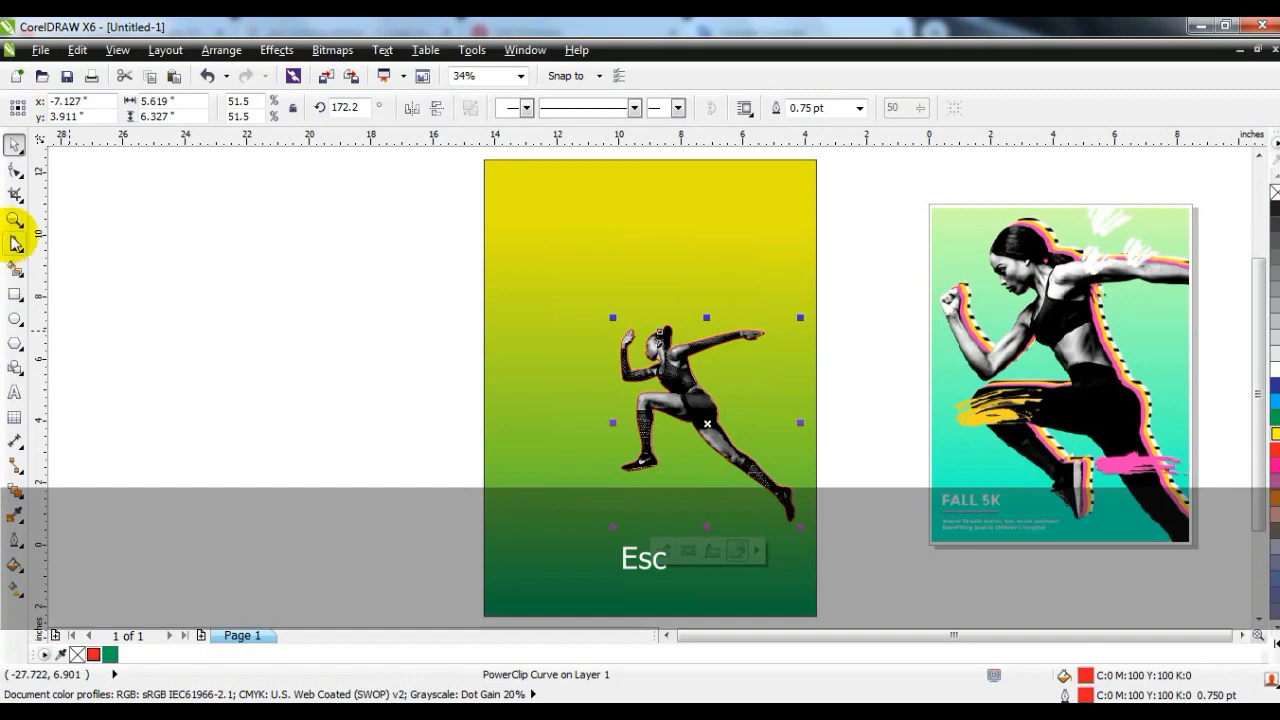
{"action": "left_click", "coordinate": [15, 220]}
{"action": "left_click_drag", "start_coordinate": [453, 282], "coordinate": [851, 532]}
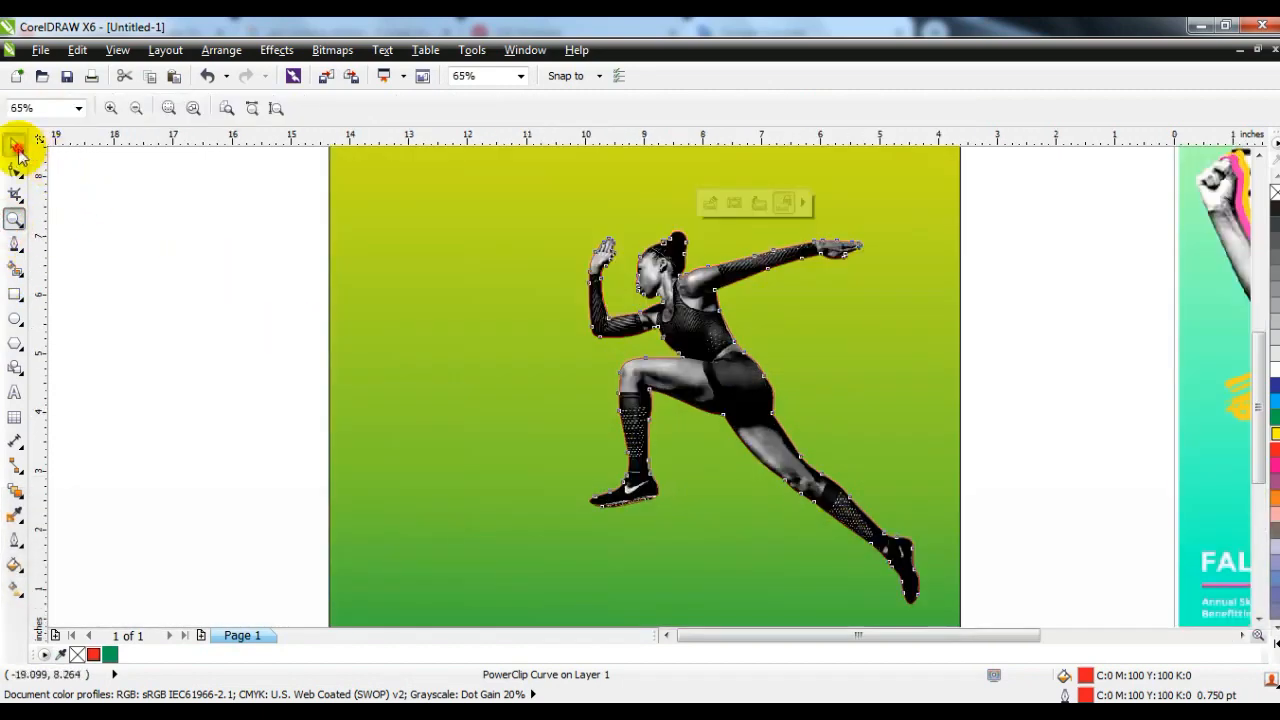
{"action": "left_click", "coordinate": [15, 146]}
{"action": "key", "text": "F4"}
{"action": "left_click_drag", "start_coordinate": [435, 304], "coordinate": [351, 199]}
{"action": "left_click_drag", "start_coordinate": [476, 329], "coordinate": [486, 346]}
{"action": "left_click_drag", "start_coordinate": [703, 225], "coordinate": [712, 204]}
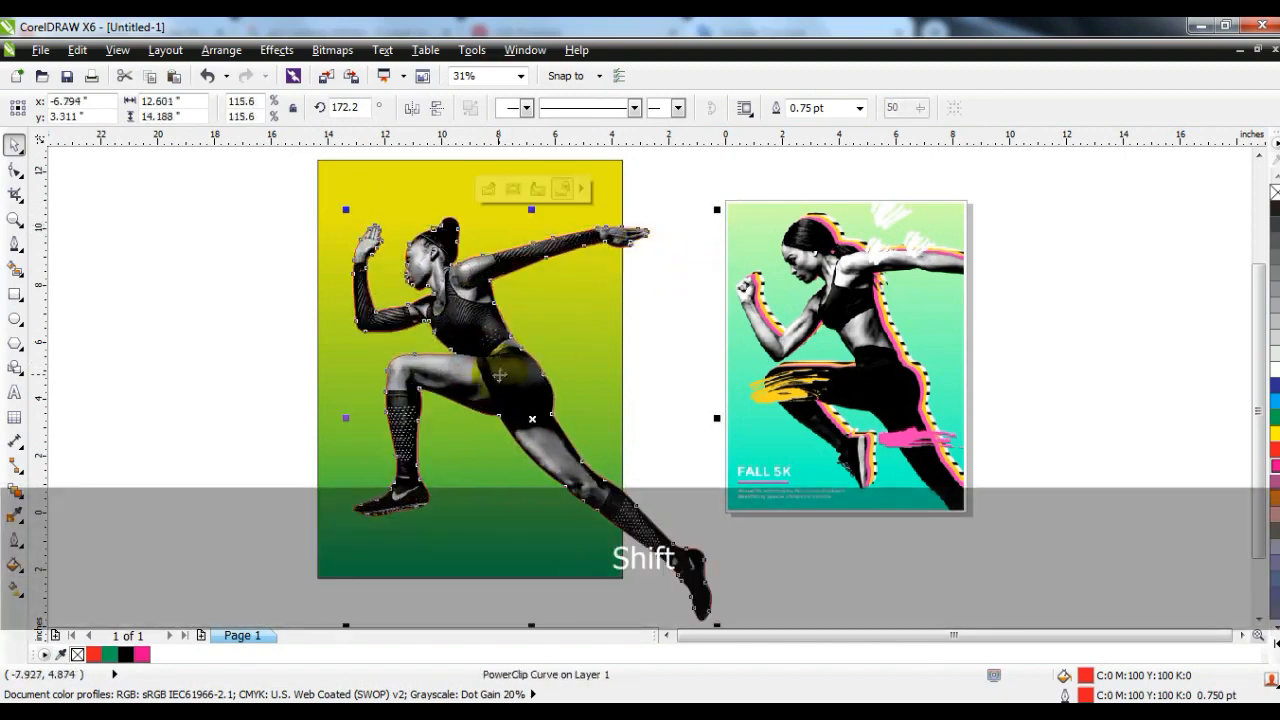
{"action": "left_click_drag", "start_coordinate": [504, 370], "coordinate": [516, 378]}
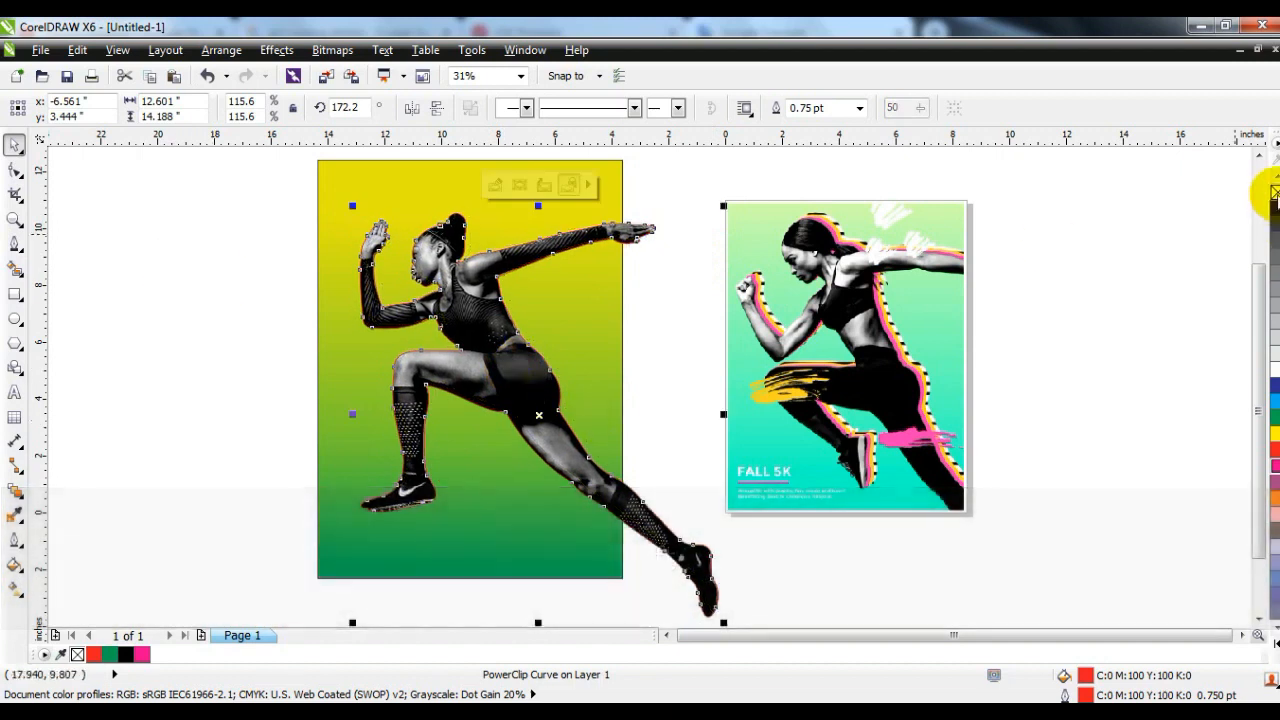
Step: Remove the runner's outline, then duplicate her and move the copy to the empty area beside the gradient rectangle
{"action": "right_click", "coordinate": [1272, 192]}
{"action": "left_click", "coordinate": [191, 287]}
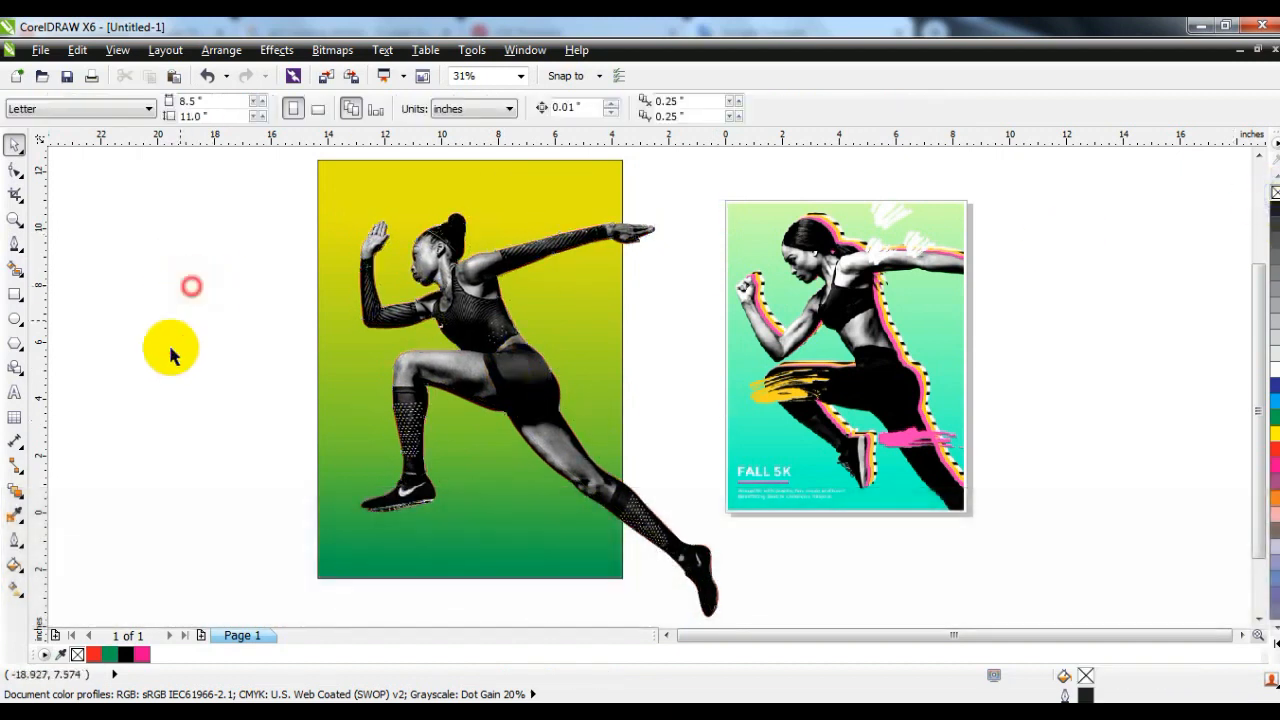
{"action": "left_click", "coordinate": [487, 380]}
{"action": "key", "text": "KP_Add"}
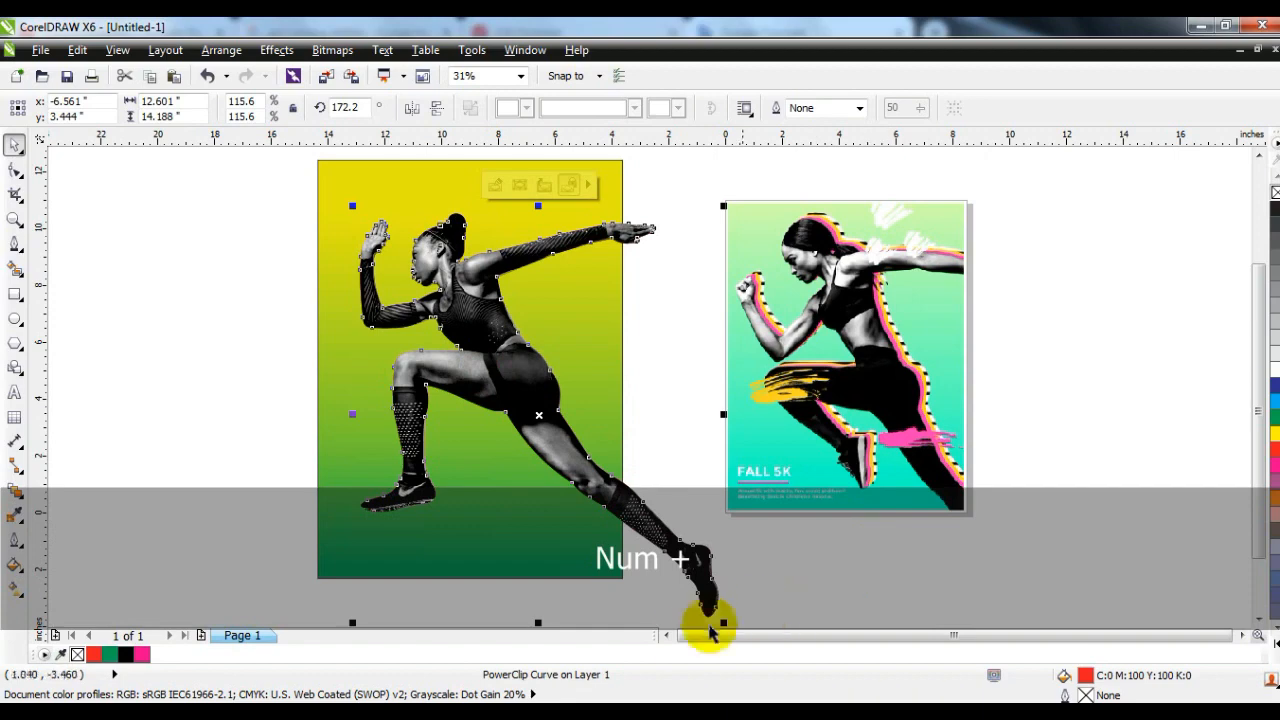
{"action": "left_click", "coordinate": [667, 636]}
{"action": "left_click_drag", "start_coordinate": [834, 352], "coordinate": [403, 352]}
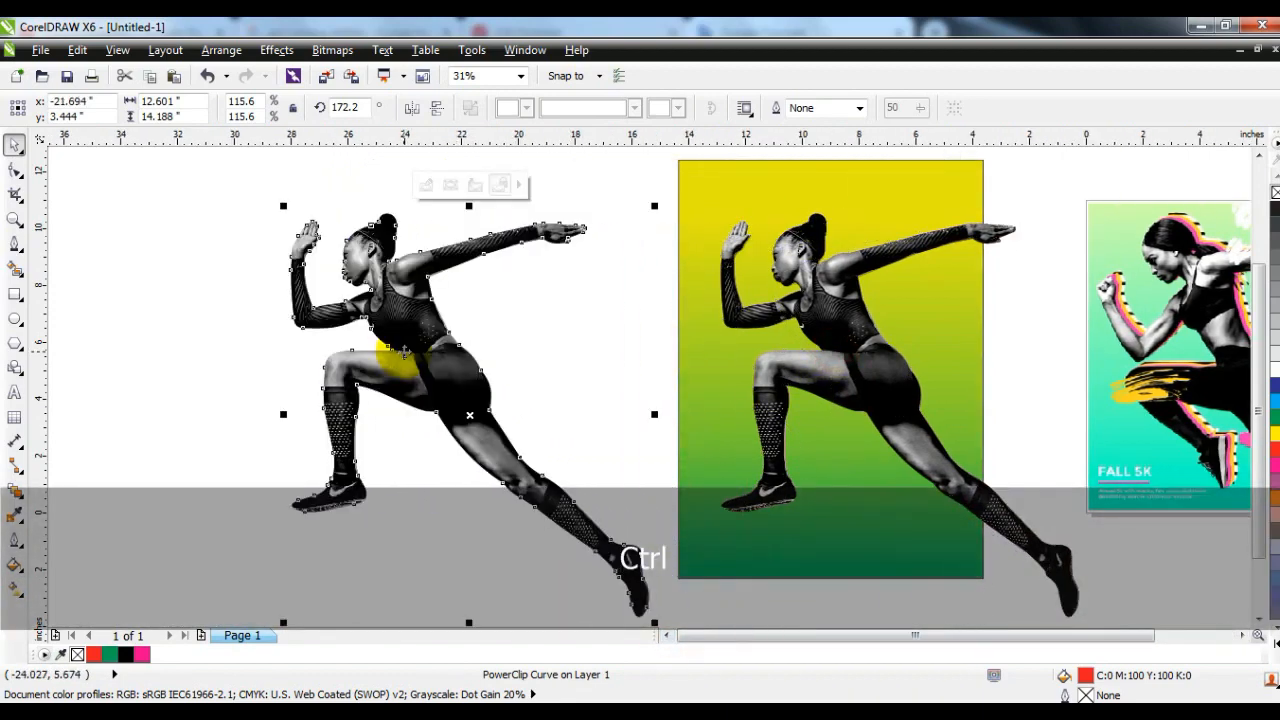
Step: Turn the duplicate into a plain black silhouette by extracting and deleting its photo and setting its frame type to None
{"action": "right_click", "coordinate": [465, 368]}
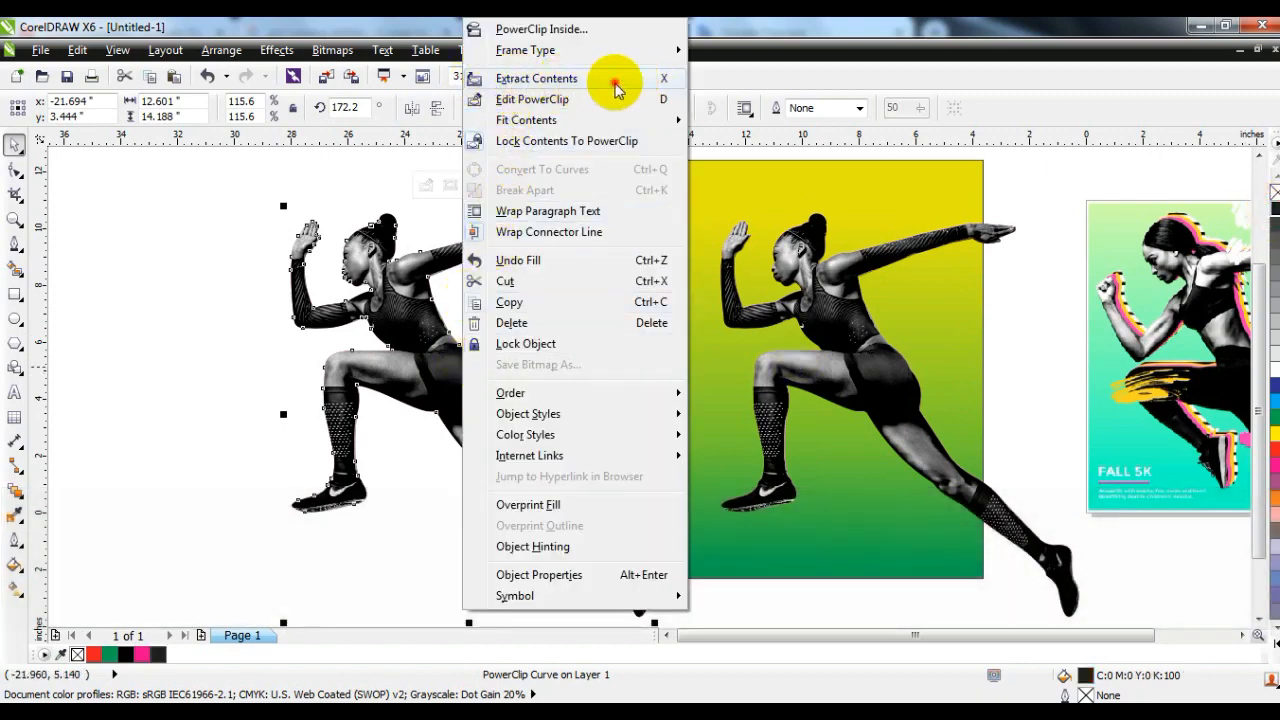
{"action": "left_click", "coordinate": [617, 80]}
{"action": "key", "text": "Delete"}
{"action": "left_click", "coordinate": [437, 323]}
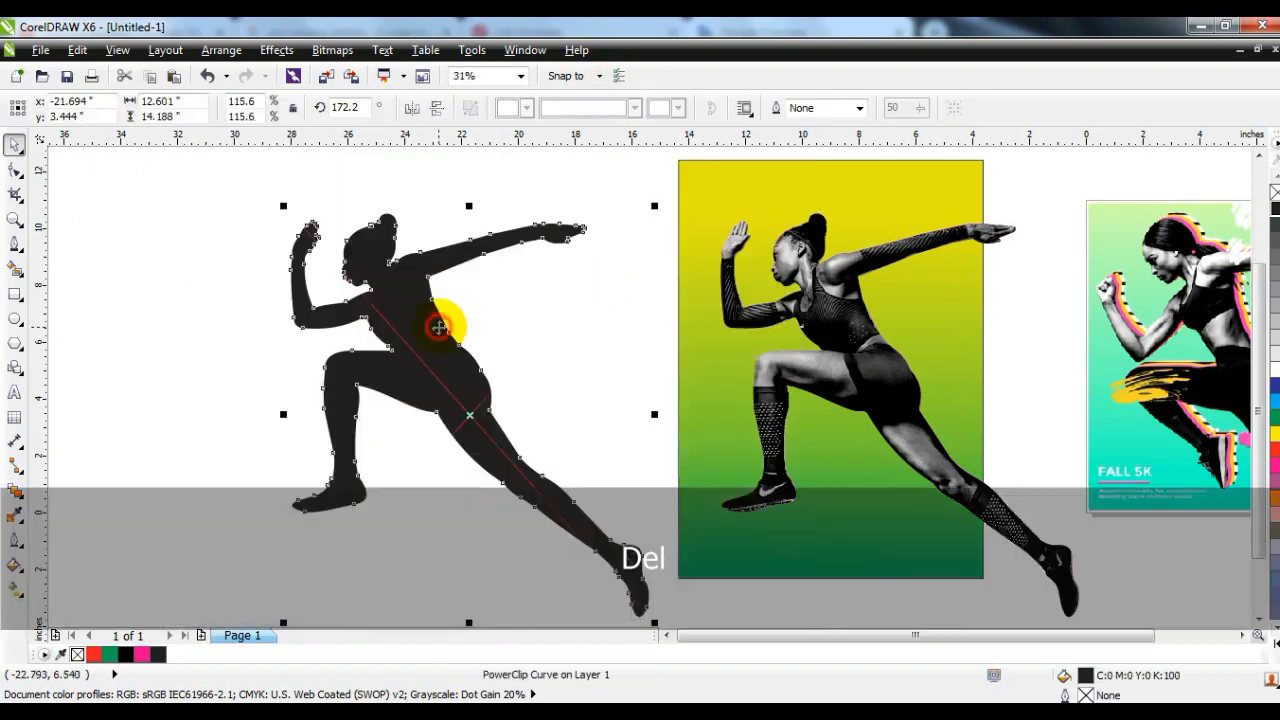
{"action": "right_click", "coordinate": [440, 326]}
{"action": "mouse_move", "coordinate": [509, 50]}
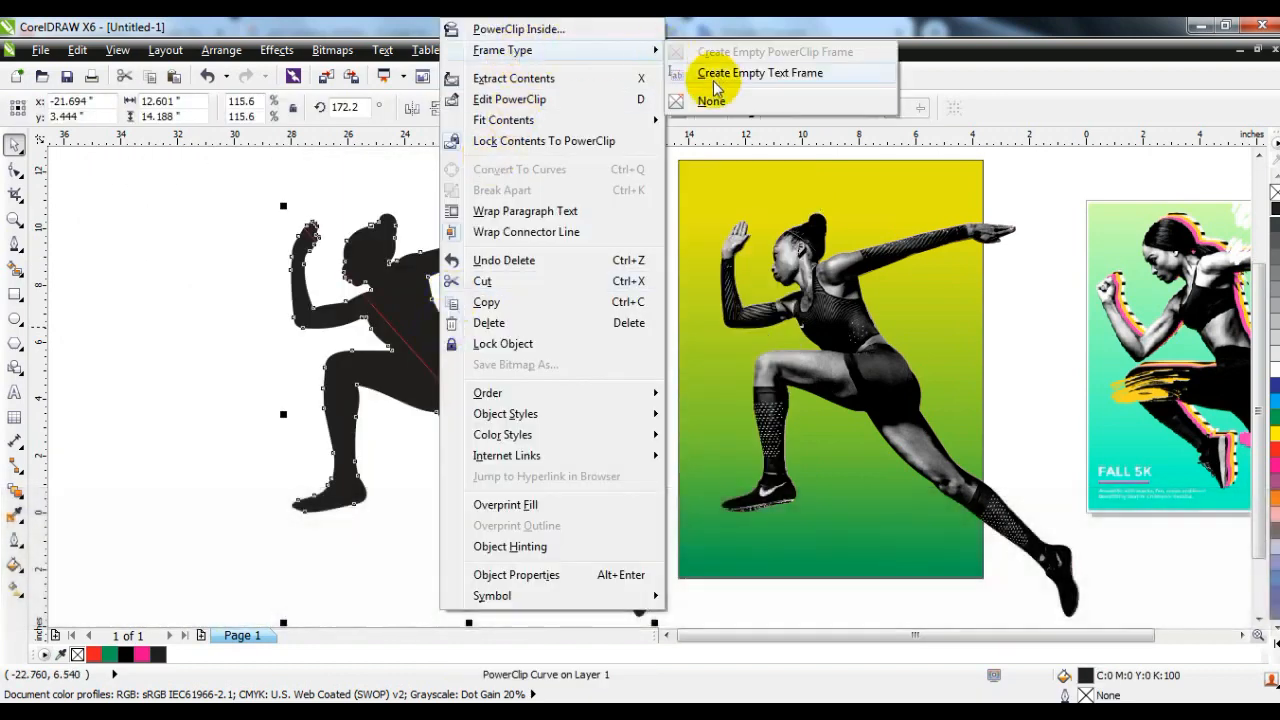
{"action": "left_click", "coordinate": [714, 100]}
{"action": "left_click", "coordinate": [514, 170]}
Step: Fill the silhouette with magenta and place it one level behind the runner, offset slightly toward her back
{"action": "left_click", "coordinate": [15, 218]}
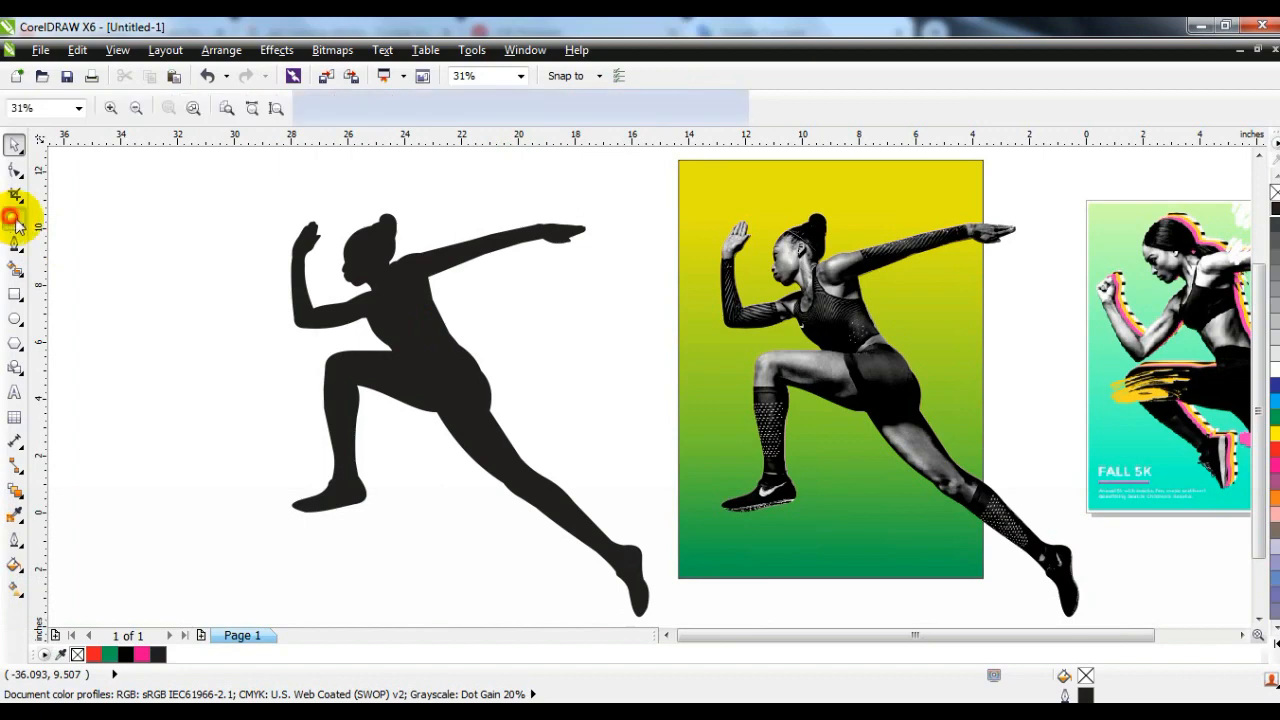
{"action": "left_click", "coordinate": [312, 205]}
{"action": "left_click", "coordinate": [15, 147]}
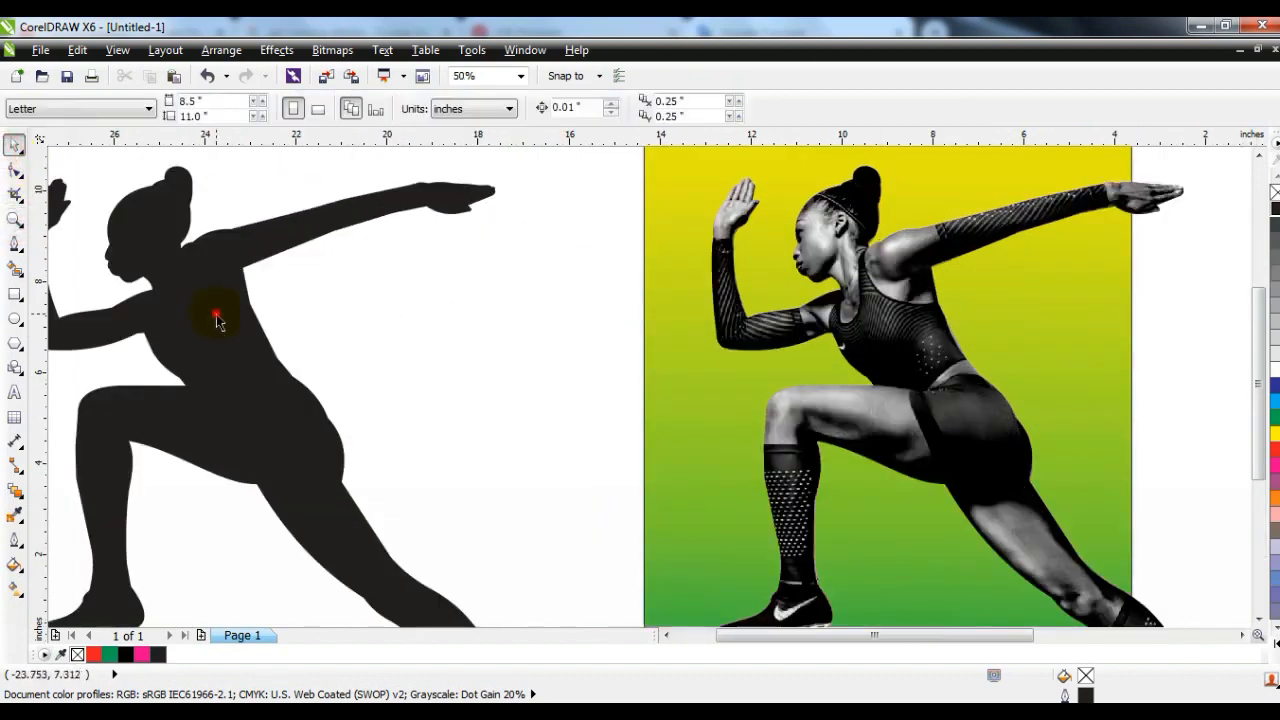
{"action": "left_click", "coordinate": [214, 300]}
{"action": "left_click", "coordinate": [143, 655]}
{"action": "left_click_drag", "start_coordinate": [246, 420], "coordinate": [941, 418]}
{"action": "key", "text": "ctrl+Page_Down"}
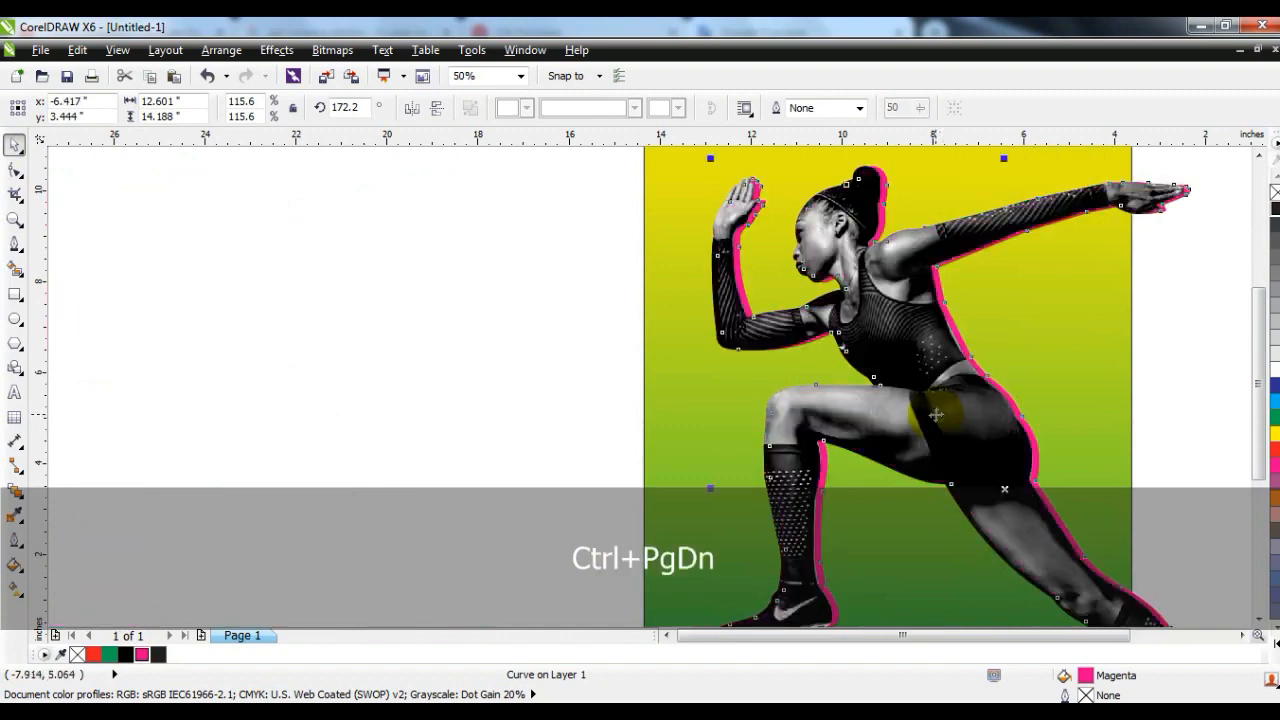
Step: Shift the magenta silhouette slightly further down and away from the runner's back to widen its visible edge
{"action": "left_click", "coordinate": [14, 218]}
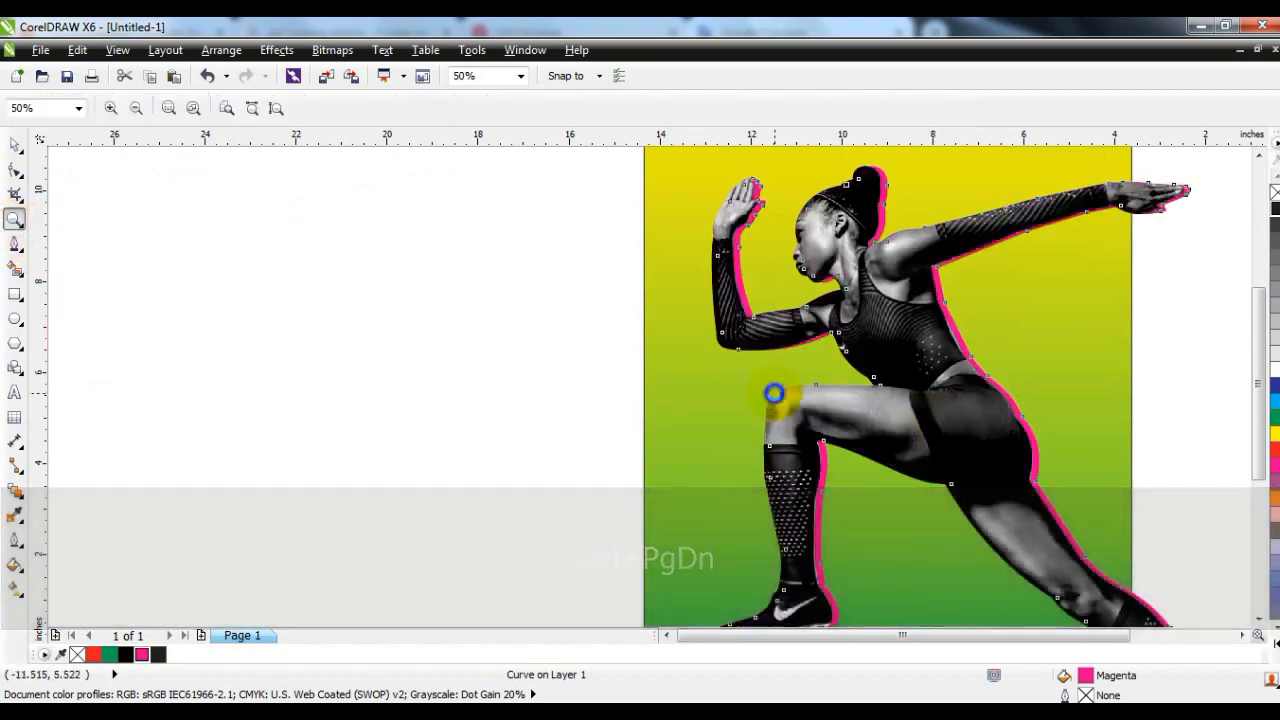
{"action": "scroll", "coordinate": [771, 394], "scroll_direction": "down", "scroll_amount": 1}
{"action": "left_click_drag", "start_coordinate": [620, 198], "coordinate": [1240, 487]}
{"action": "left_click_drag", "start_coordinate": [235, 170], "coordinate": [1000, 500]}
{"action": "left_click", "coordinate": [16, 147]}
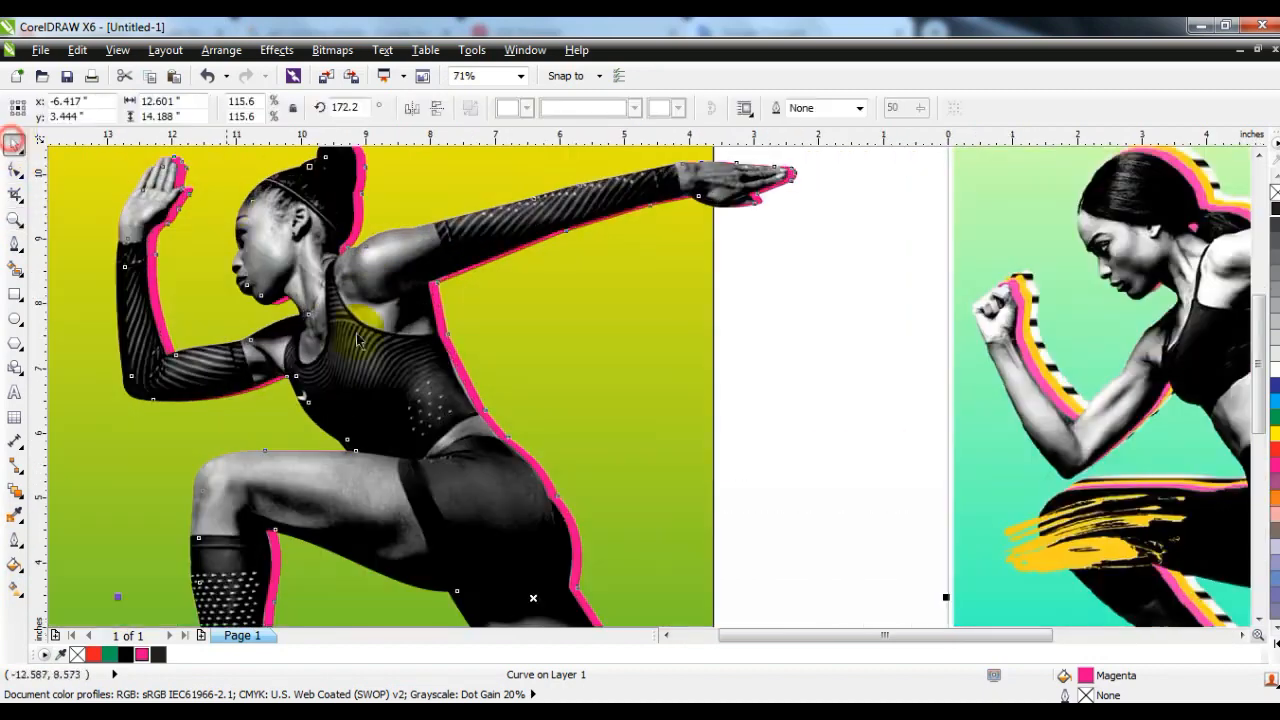
{"action": "key", "text": "Down"}
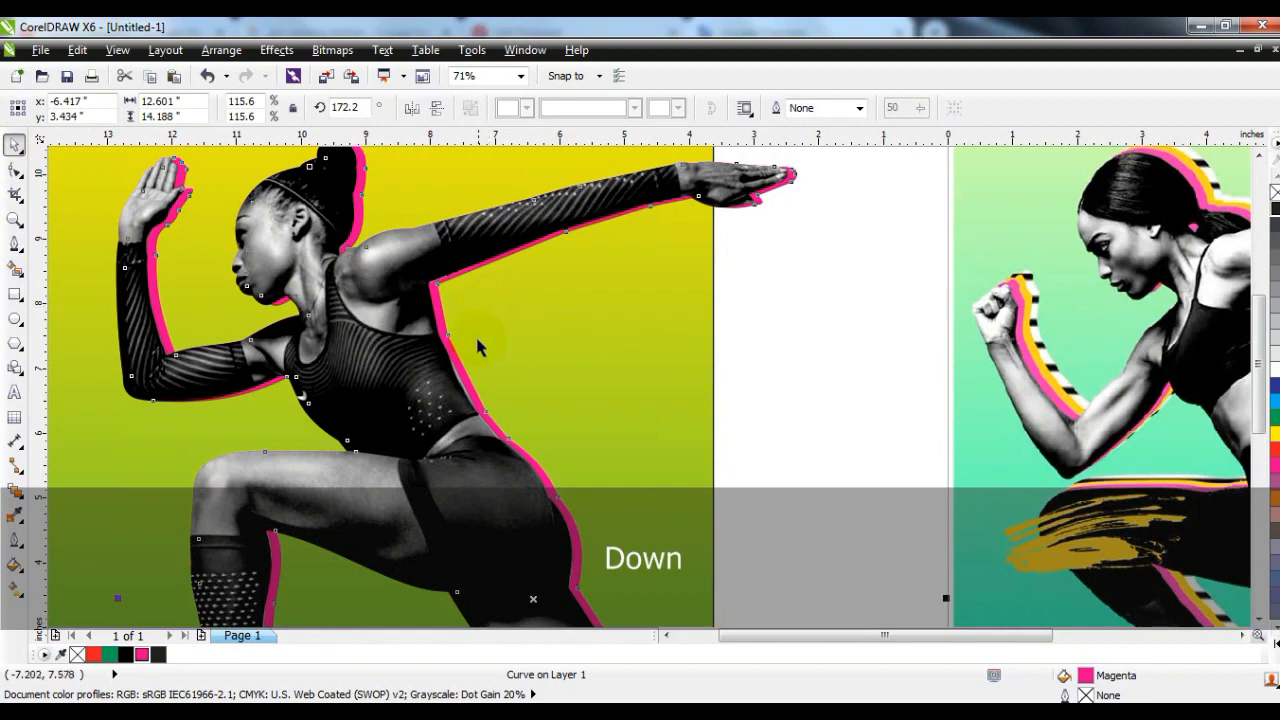
{"action": "left_click", "coordinate": [16, 172]}
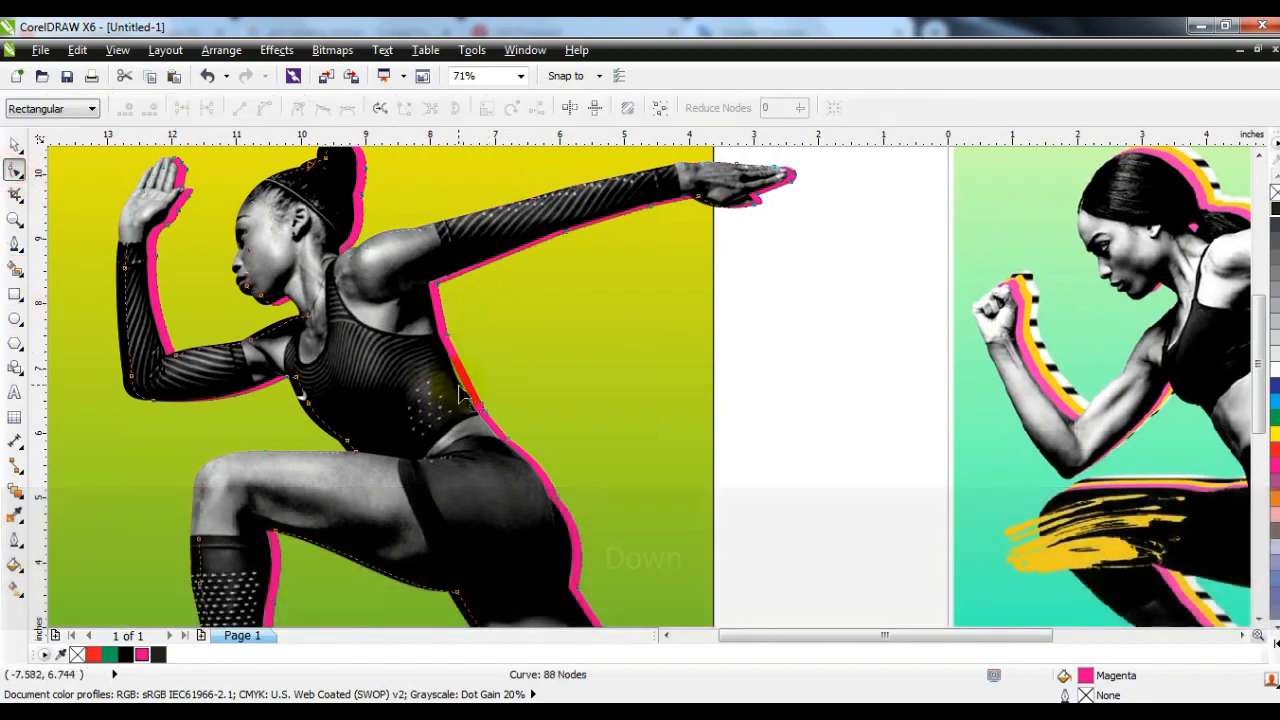
{"action": "left_click_drag", "start_coordinate": [466, 387], "coordinate": [456, 387]}
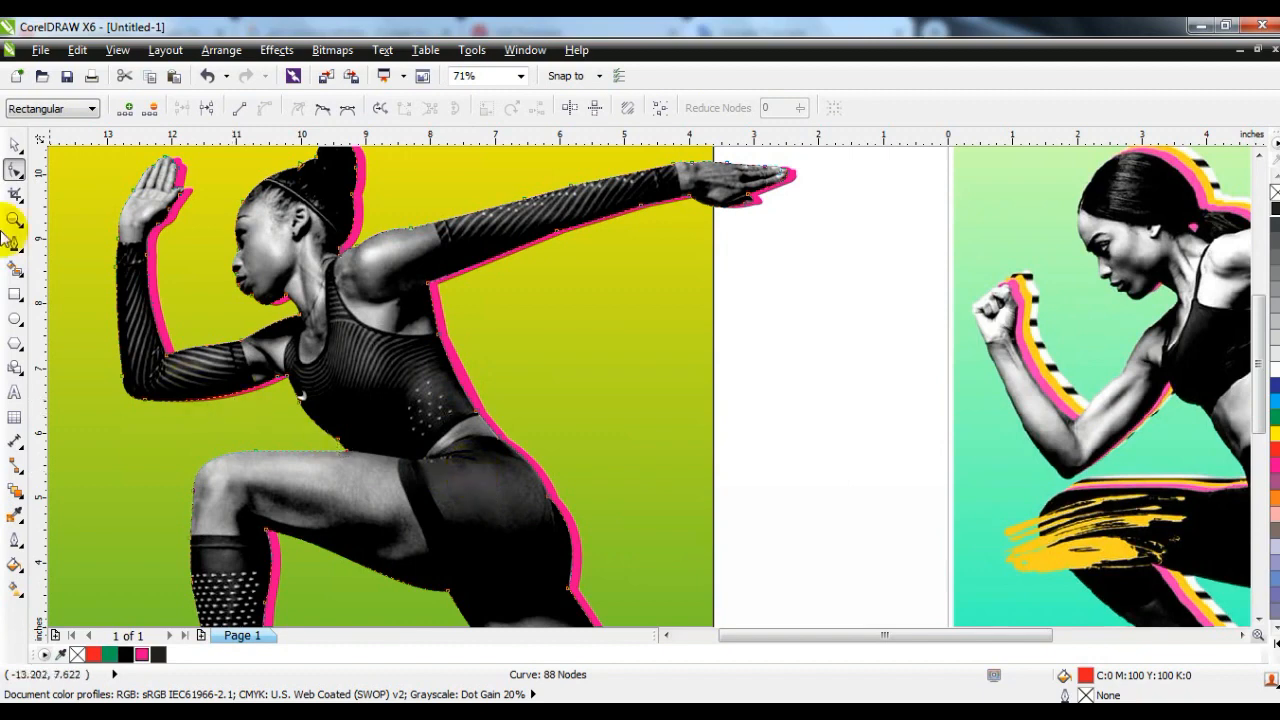
{"action": "left_click", "coordinate": [17, 145]}
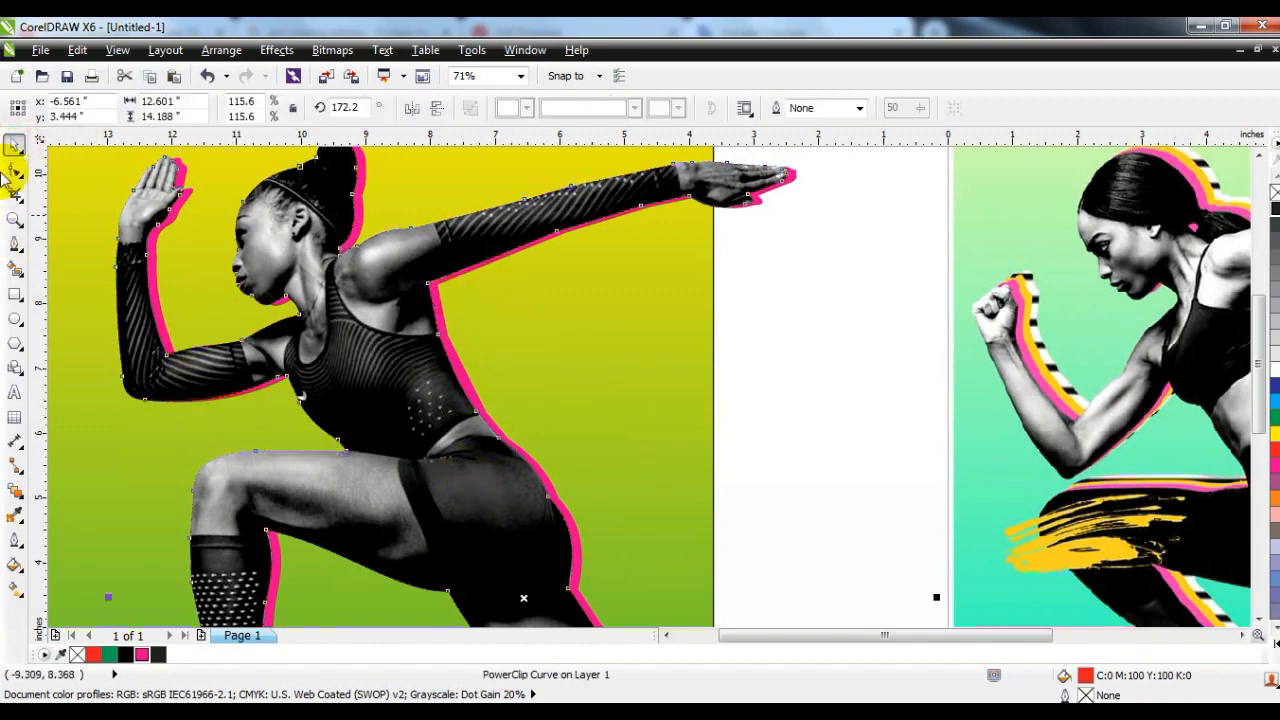
{"action": "left_click", "coordinate": [479, 400]}
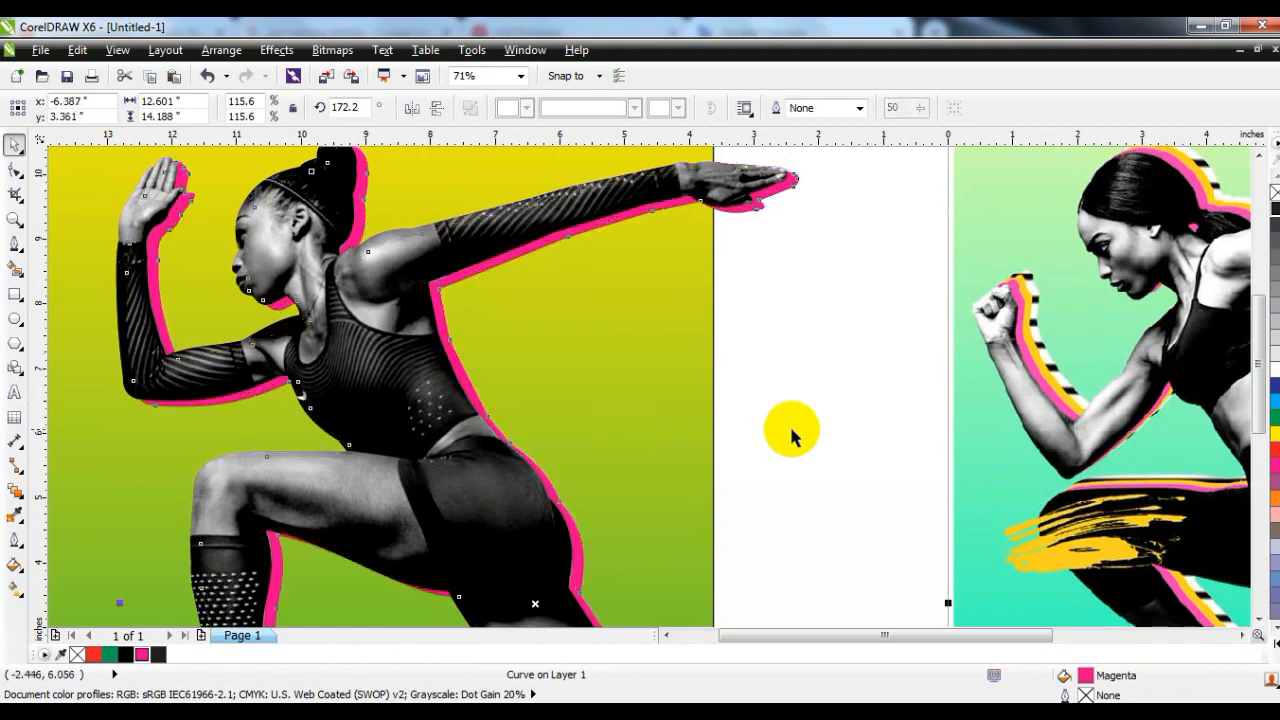
Step: Duplicate the magenta silhouette, fill the copy with C 0, M 20, Y 100, K 0, and offset it one level behind the magenta one
{"action": "key", "text": "KP_Add"}
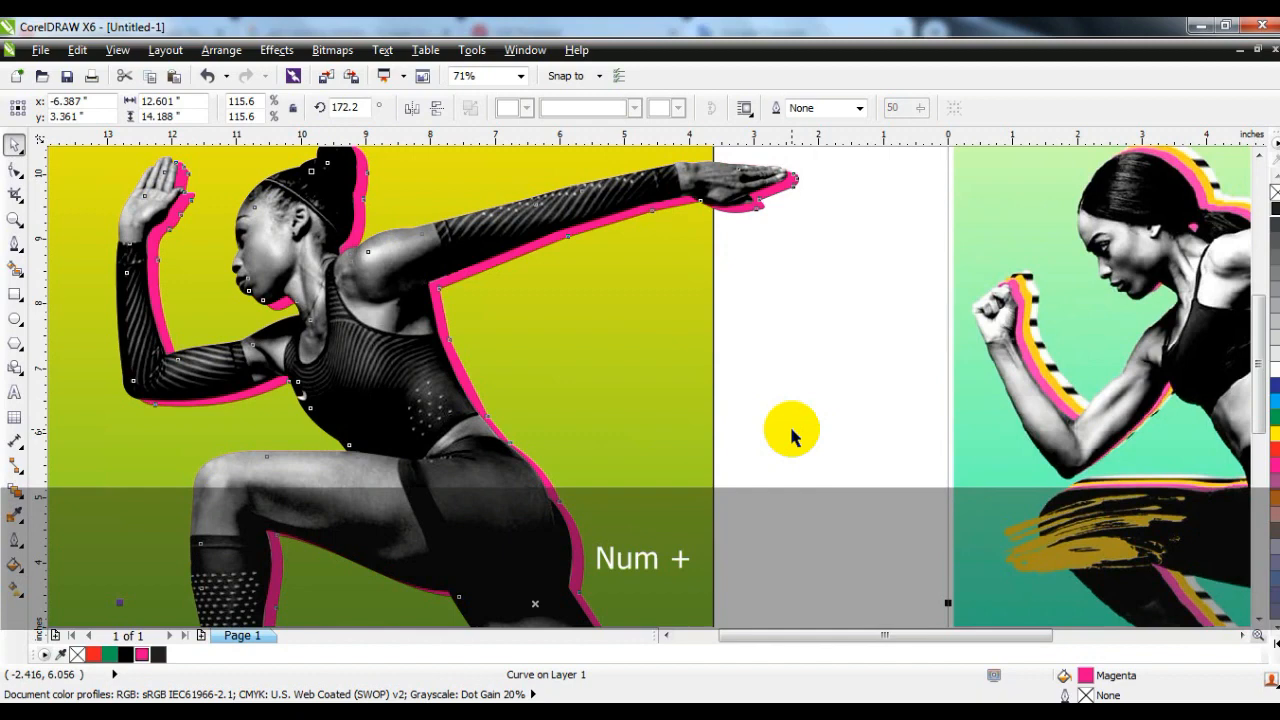
{"action": "left_click", "coordinate": [1268, 612]}
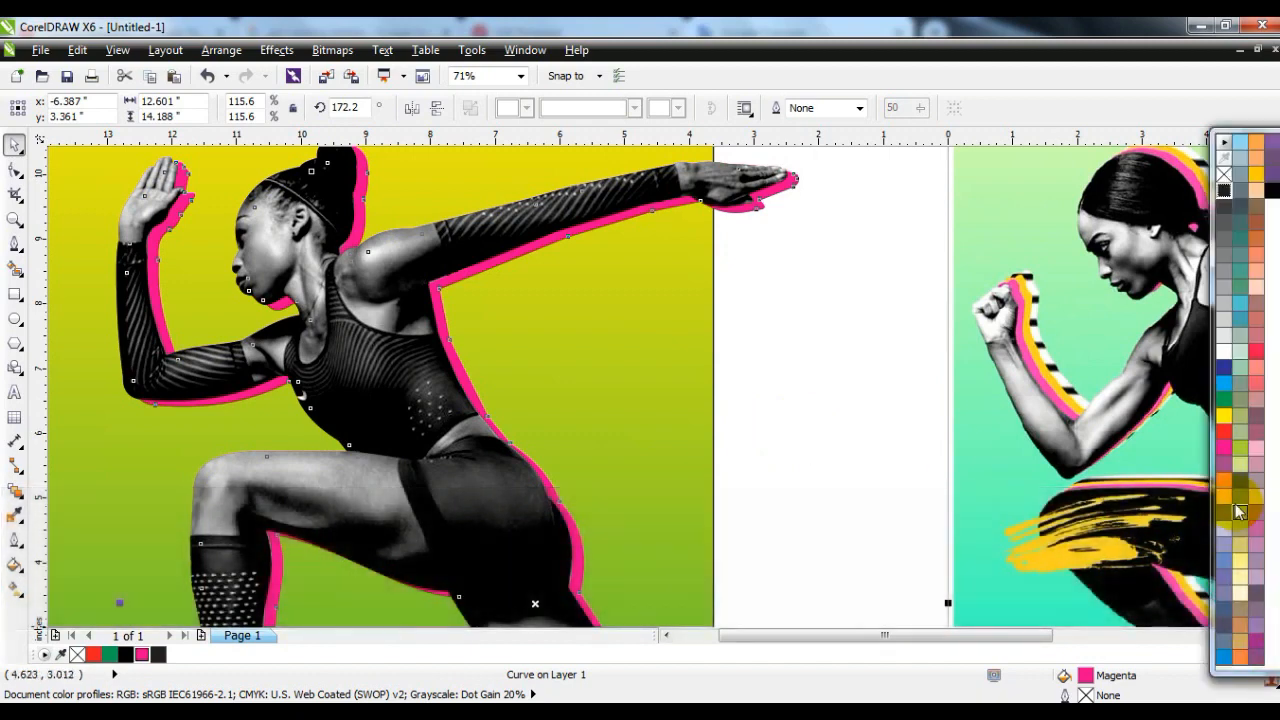
{"action": "left_click", "coordinate": [1256, 174]}
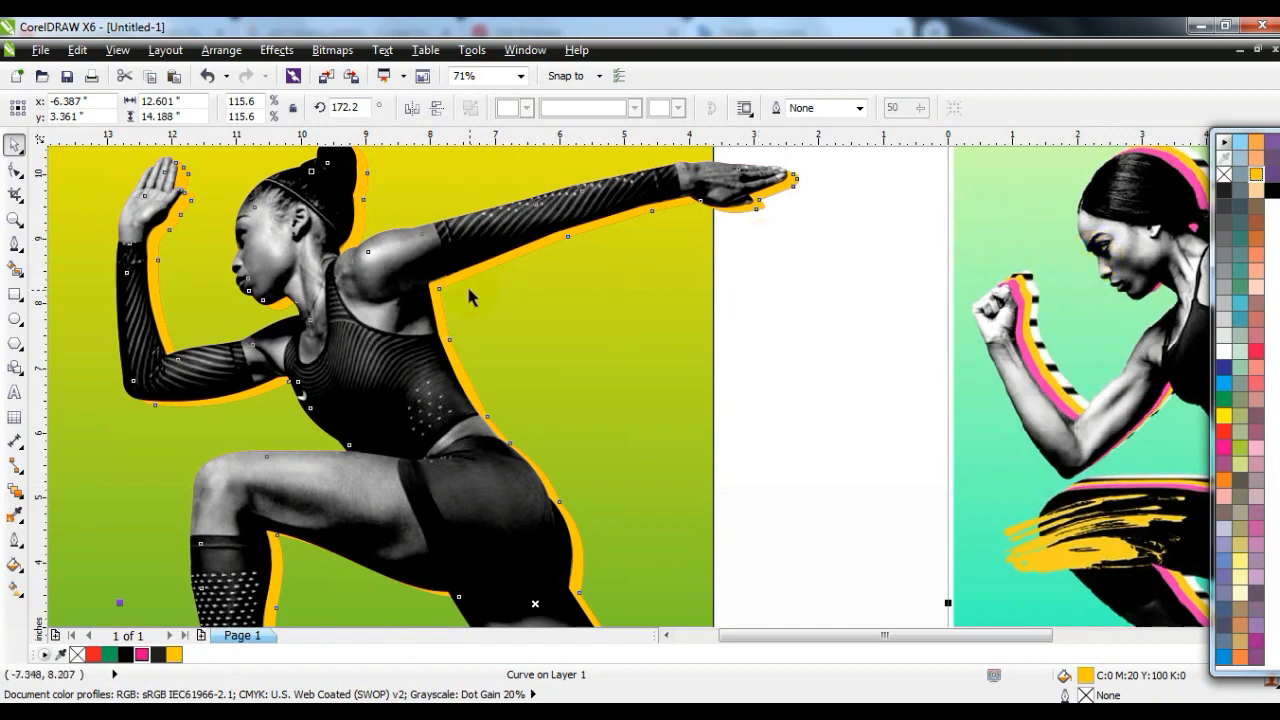
{"action": "left_click_drag", "start_coordinate": [459, 277], "coordinate": [469, 280]}
{"action": "key", "text": "ctrl+Page_Down"}
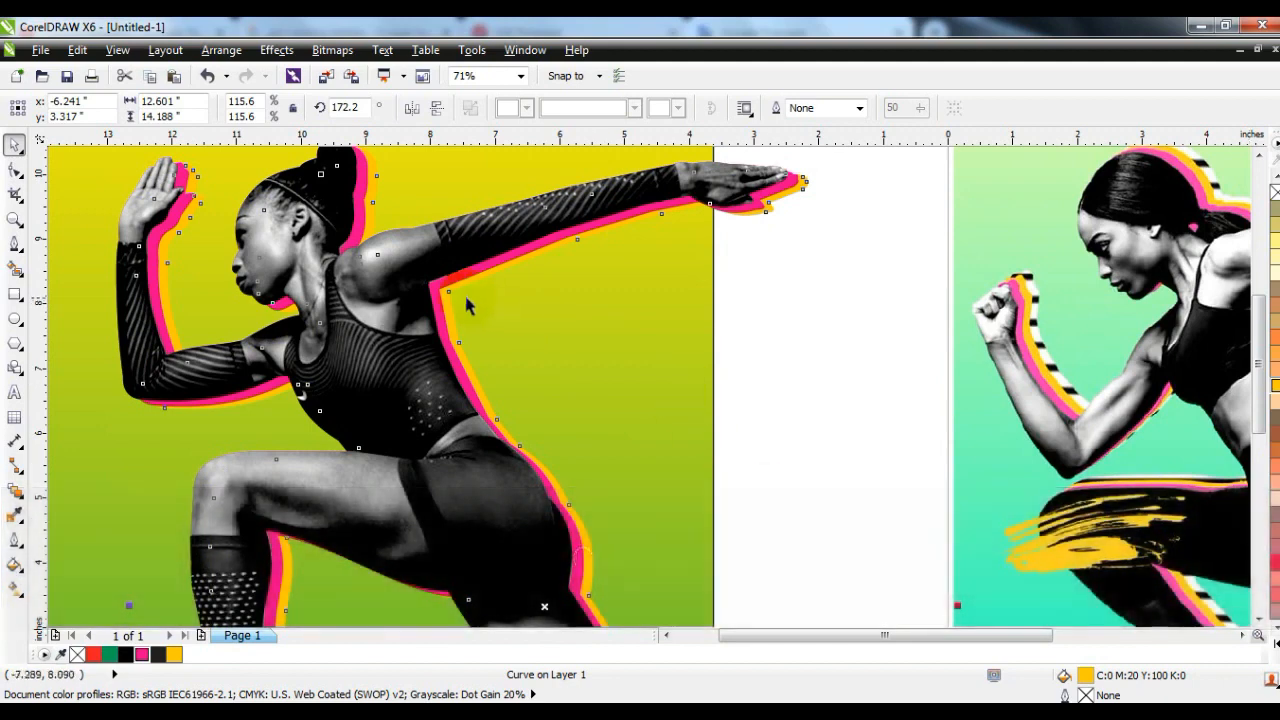
Step: Fill the rearmost silhouette with C 0, M 60, Y 100, K 0 and shift it slightly upward behind the magenta one
{"action": "left_click", "coordinate": [1275, 648]}
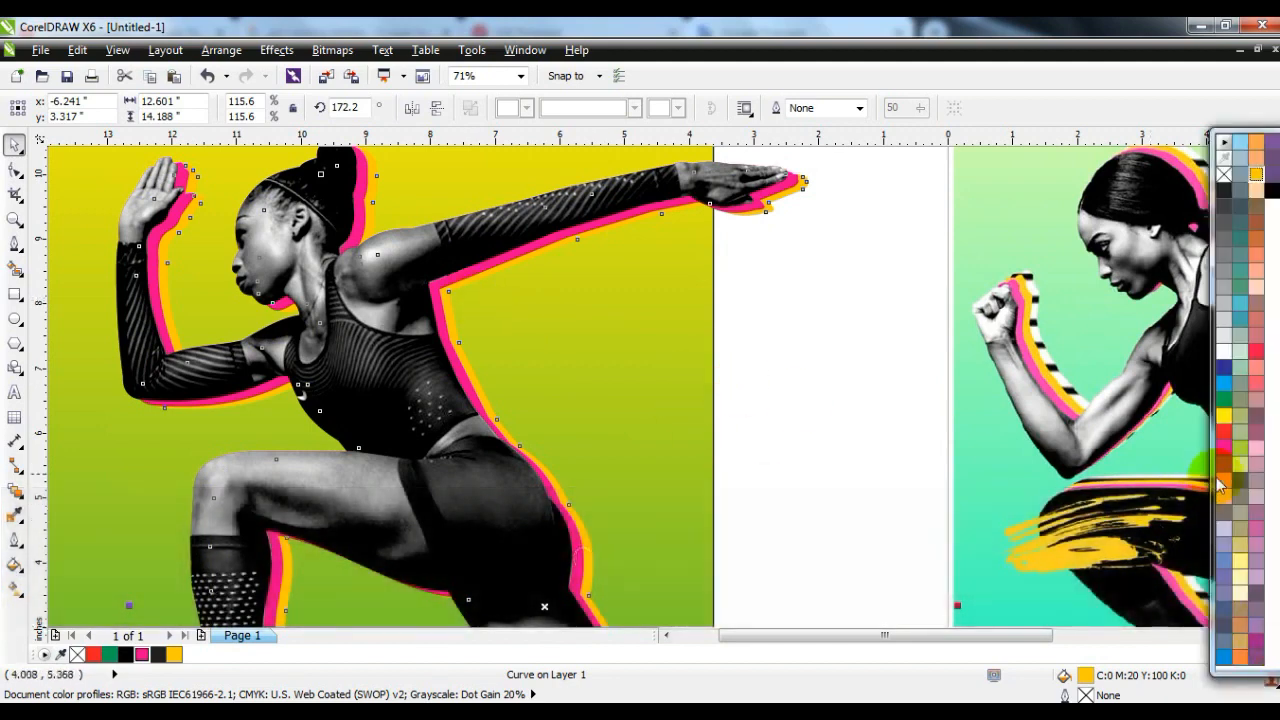
{"action": "left_click", "coordinate": [1228, 487]}
{"action": "left_click_drag", "start_coordinate": [449, 306], "coordinate": [449, 298]}
{"action": "left_click", "coordinate": [1258, 153]}
{"action": "left_click_drag", "start_coordinate": [362, 265], "coordinate": [373, 243]}
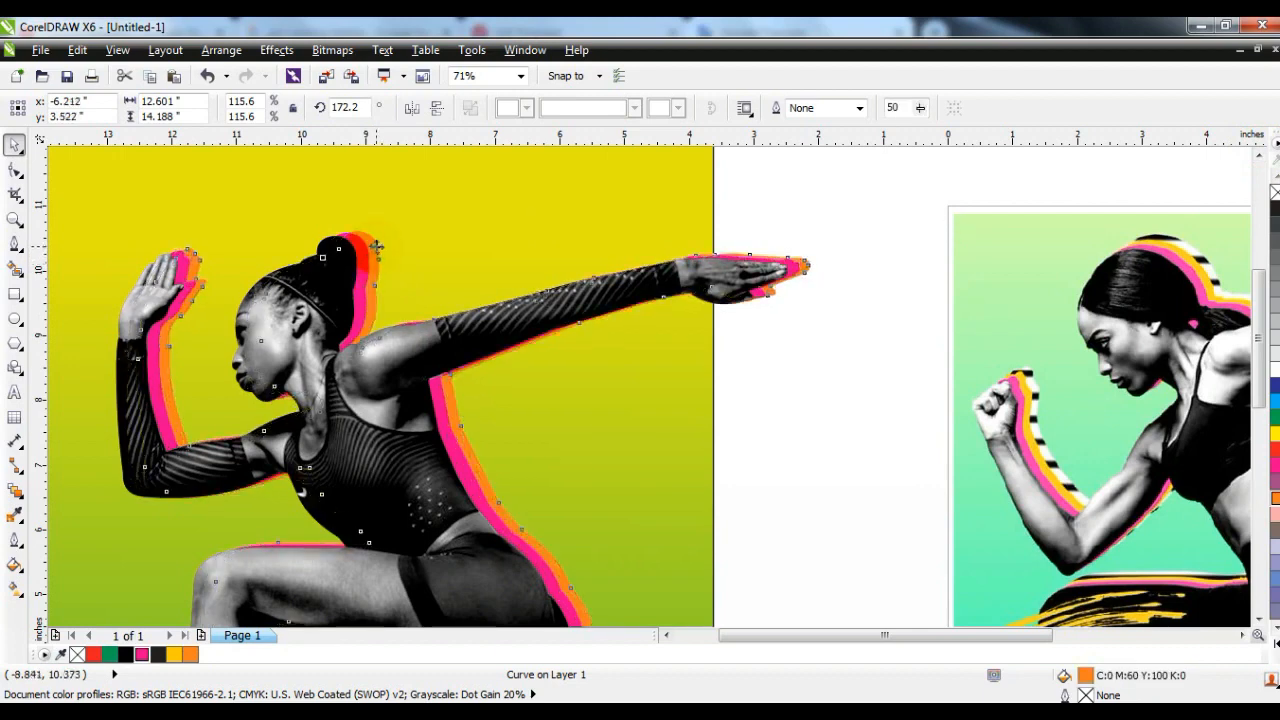
{"action": "left_click", "coordinate": [543, 198]}
{"action": "key", "text": "shift+F2"}
{"action": "key", "text": "Escape"}
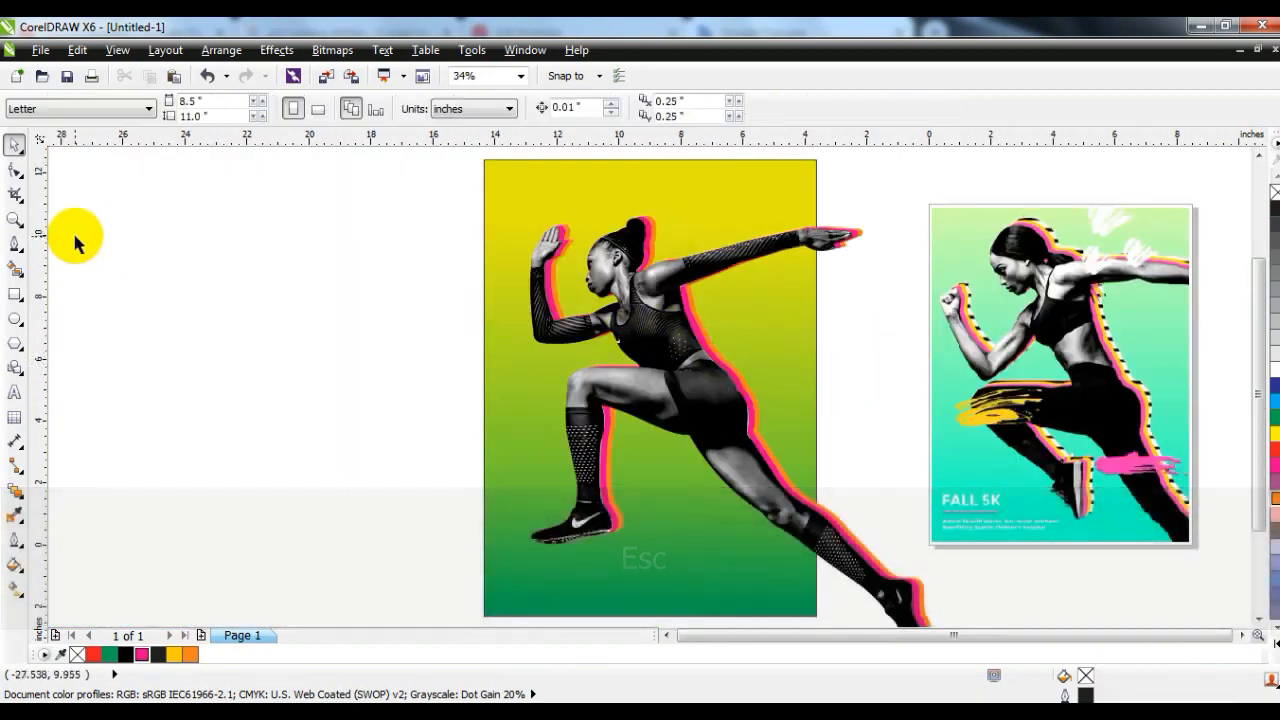
Step: Move the orange silhouette slightly closer to the runner's back and refill it with C 0, M 20, Y 100, K 0
{"action": "left_click", "coordinate": [14, 222]}
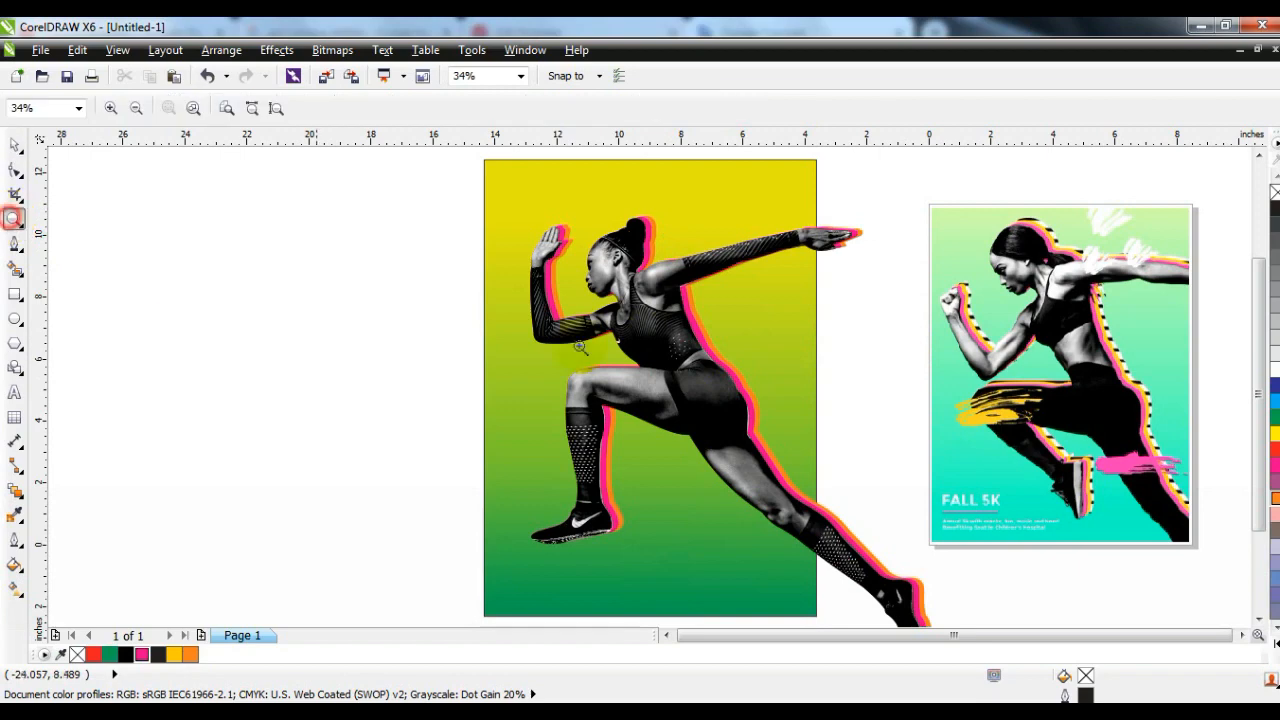
{"action": "left_click_drag", "start_coordinate": [775, 422], "coordinate": [833, 455]}
{"action": "left_click", "coordinate": [15, 144]}
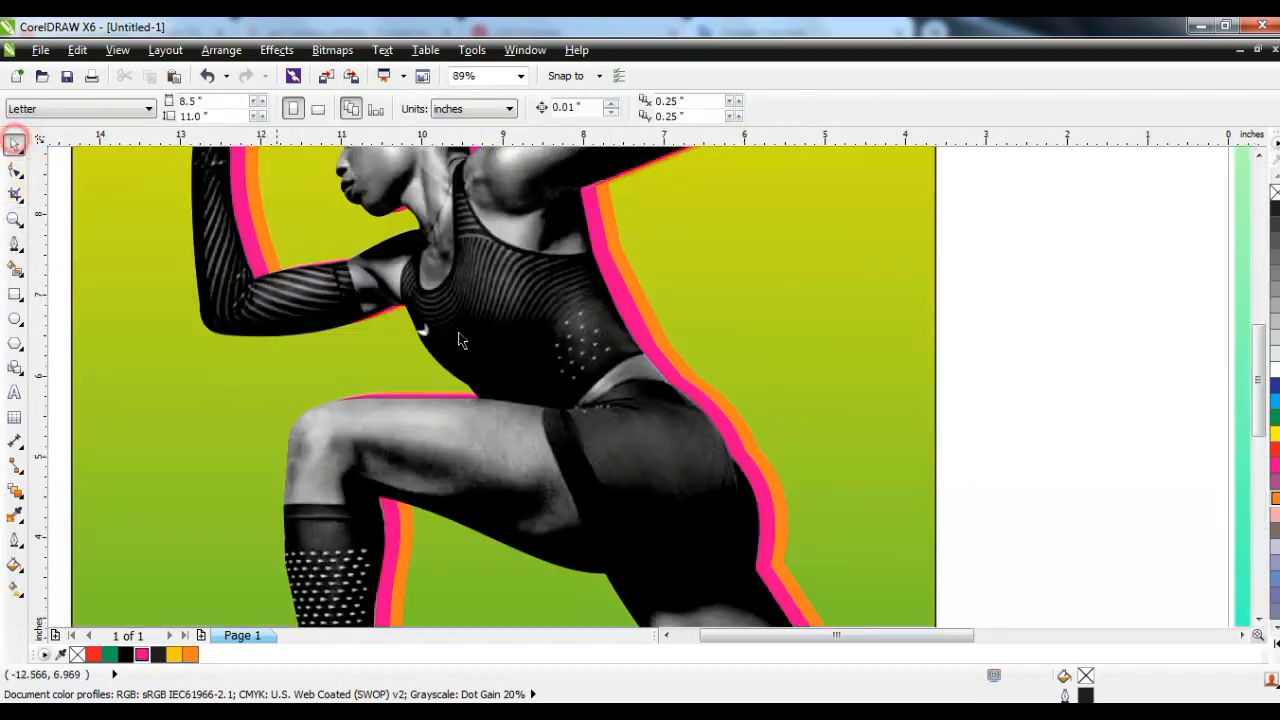
{"action": "left_click", "coordinate": [634, 303]}
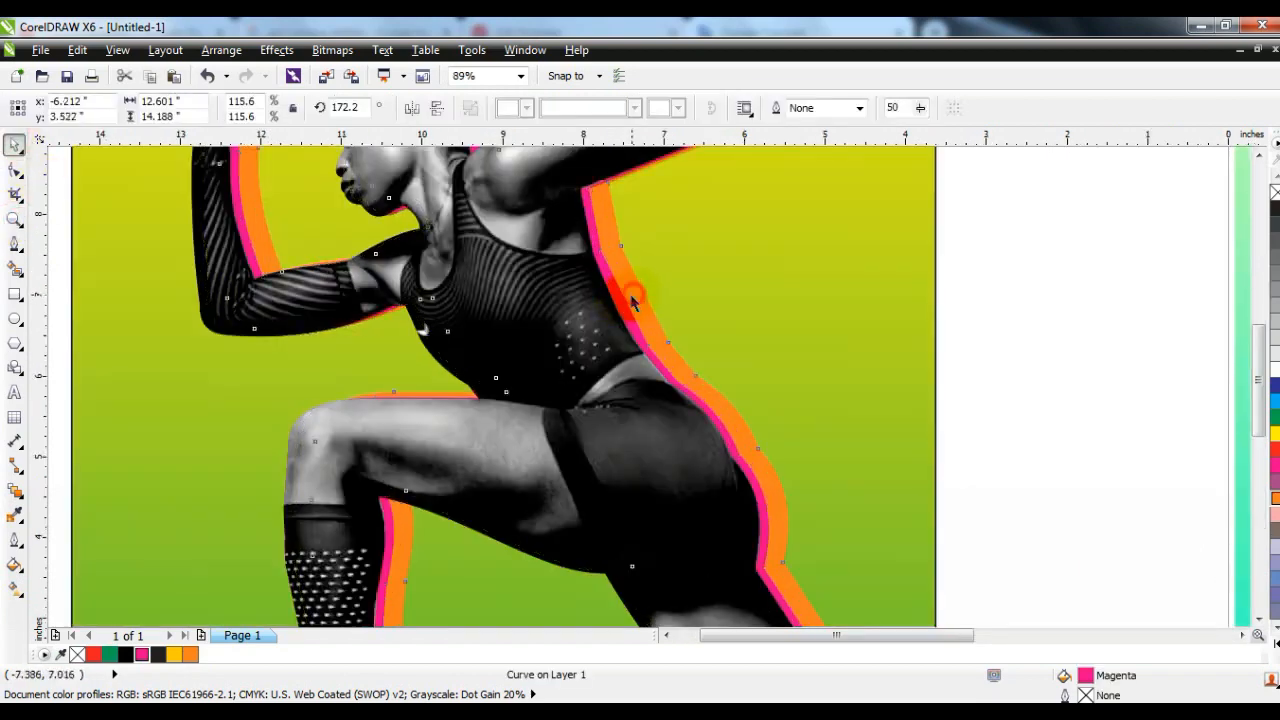
{"action": "left_click_drag", "start_coordinate": [632, 303], "coordinate": [625, 305]}
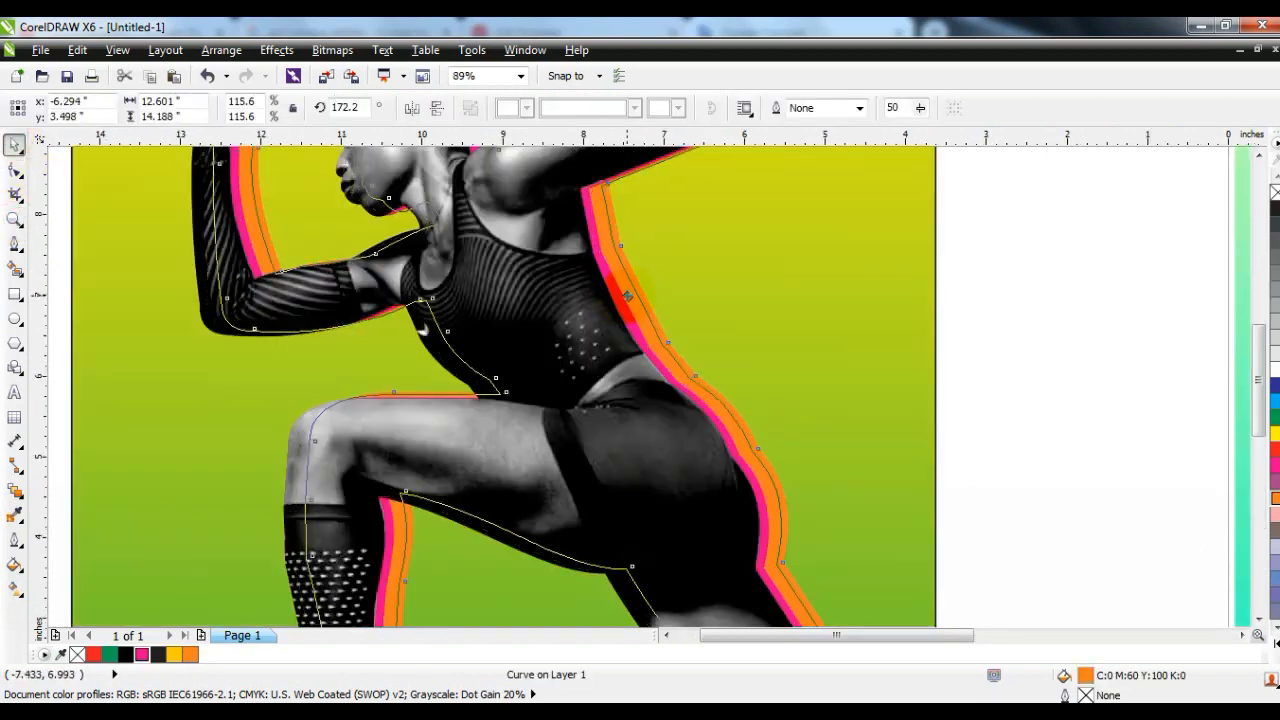
{"action": "left_click", "coordinate": [645, 318]}
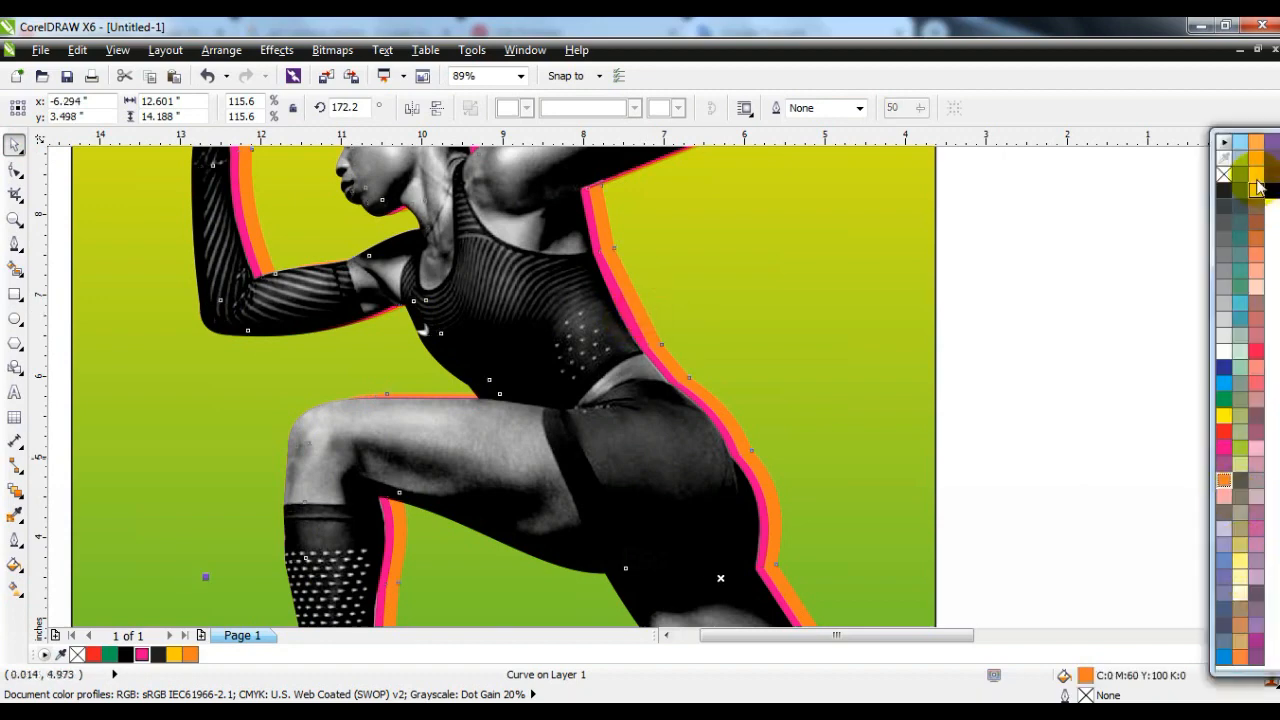
{"action": "left_click", "coordinate": [1256, 173]}
{"action": "left_click", "coordinate": [814, 298]}
{"action": "key", "text": "shift+F2"}
{"action": "key", "text": "Escape"}
Step: Add a white middle colour at about 44% to the background's linear gradient and tilt the blend to about 100 degrees
{"action": "left_click", "coordinate": [778, 331]}
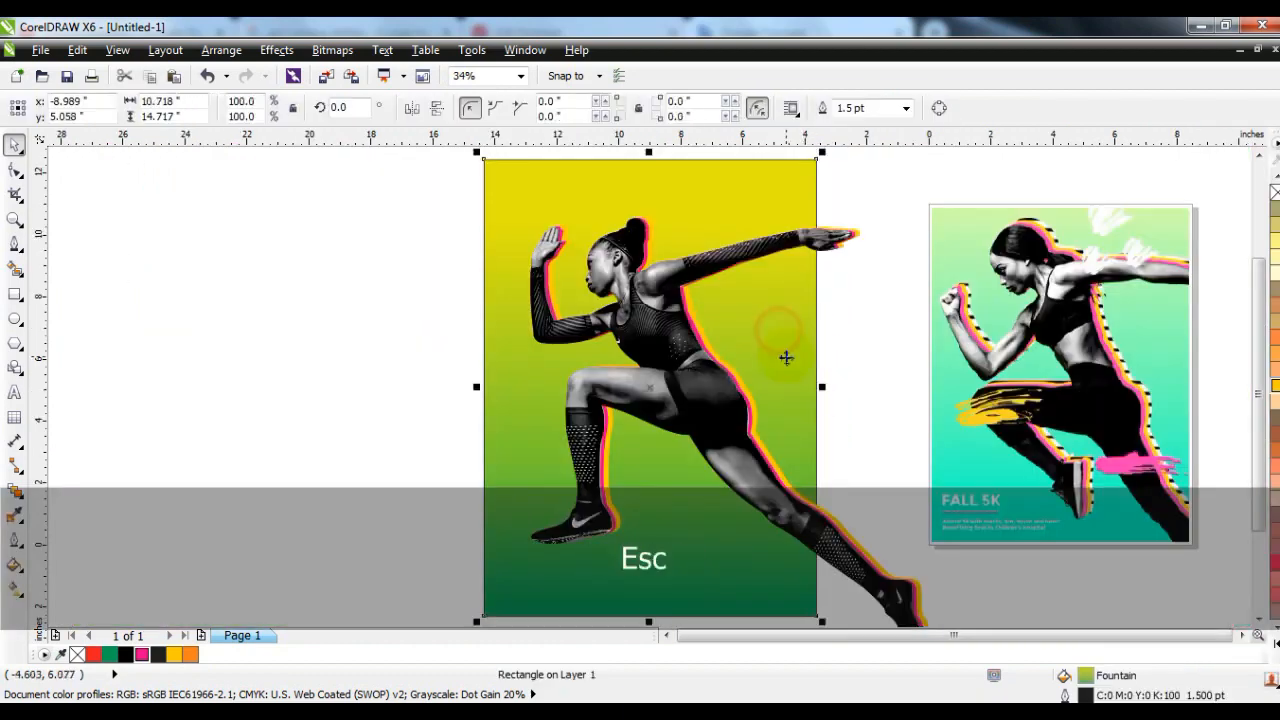
{"action": "key", "text": "g"}
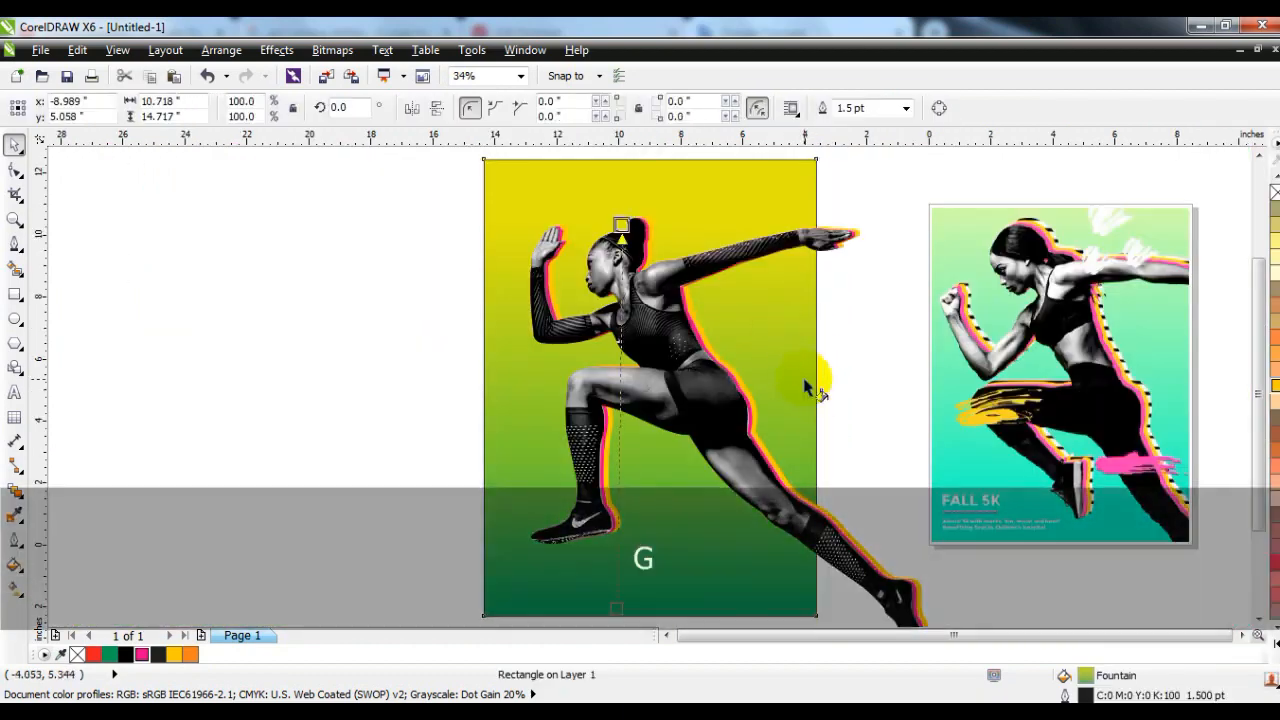
{"action": "left_click", "coordinate": [1275, 644]}
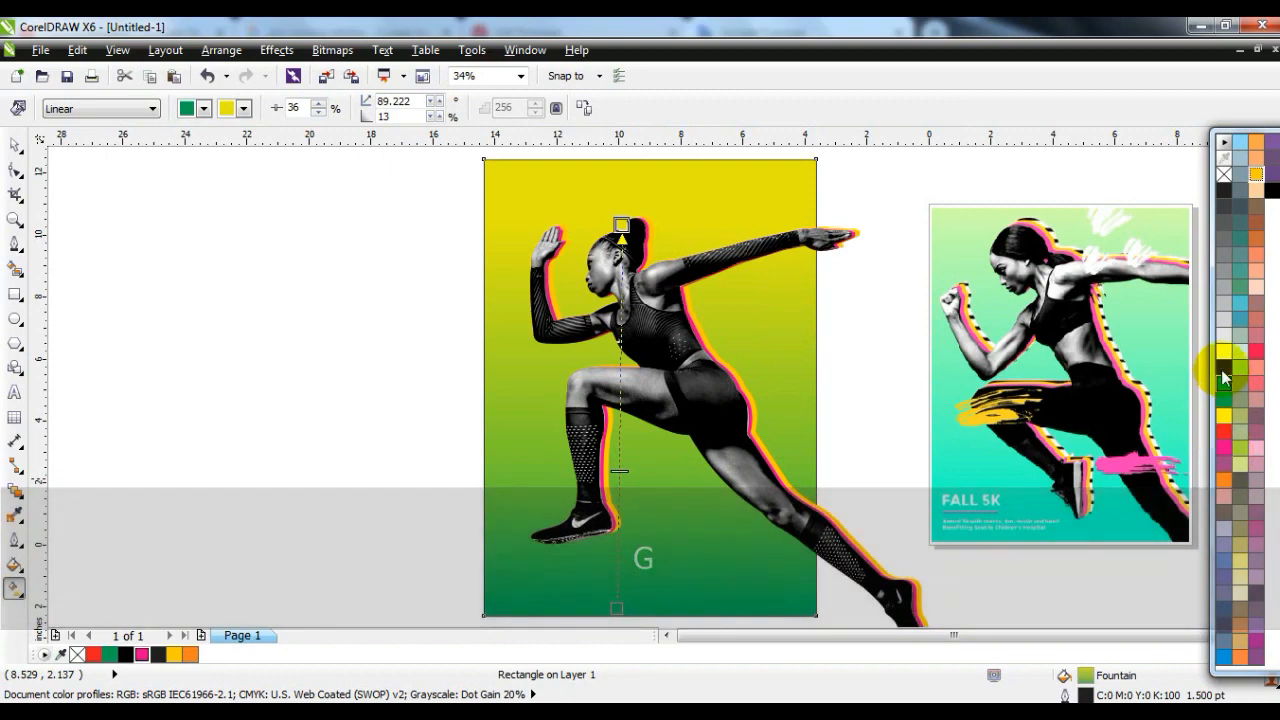
{"action": "left_click_drag", "start_coordinate": [1223, 351], "coordinate": [619, 393]}
{"action": "left_click_drag", "start_coordinate": [621, 225], "coordinate": [608, 173]}
{"action": "left_click_drag", "start_coordinate": [615, 605], "coordinate": [678, 609]}
{"action": "left_click_drag", "start_coordinate": [640, 373], "coordinate": [647, 417]}
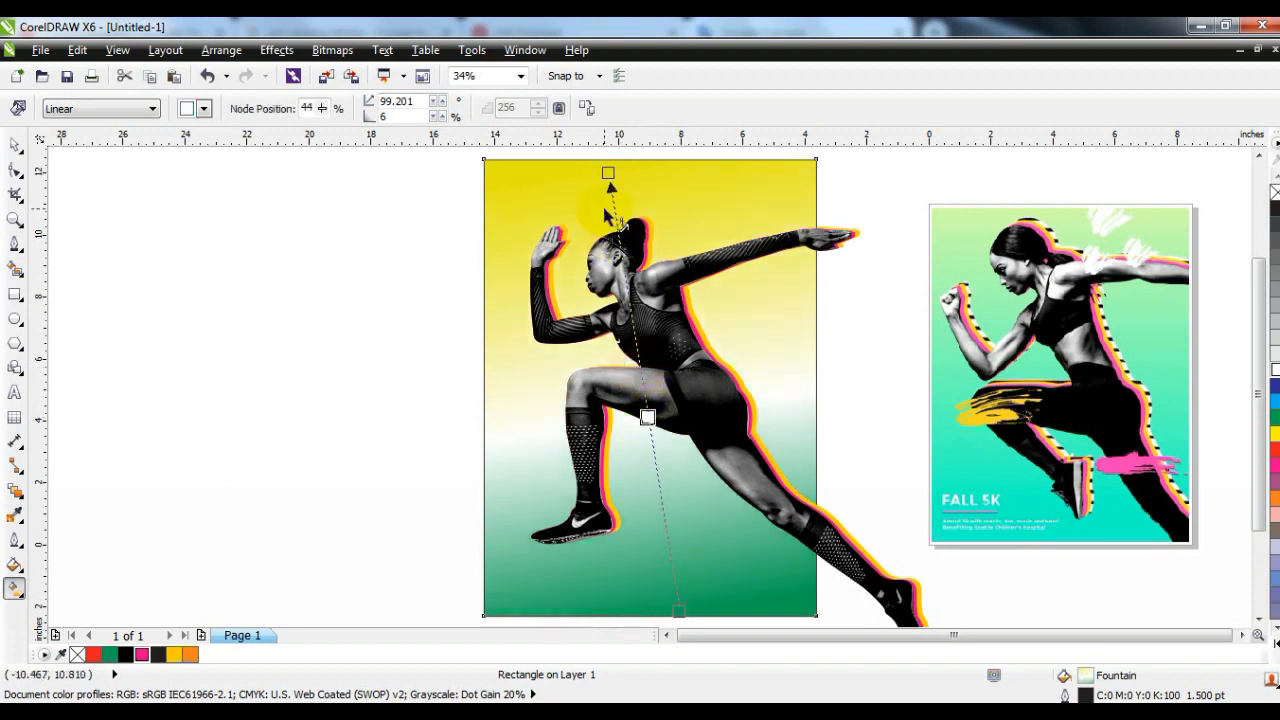
{"action": "left_click_drag", "start_coordinate": [608, 173], "coordinate": [597, 160]}
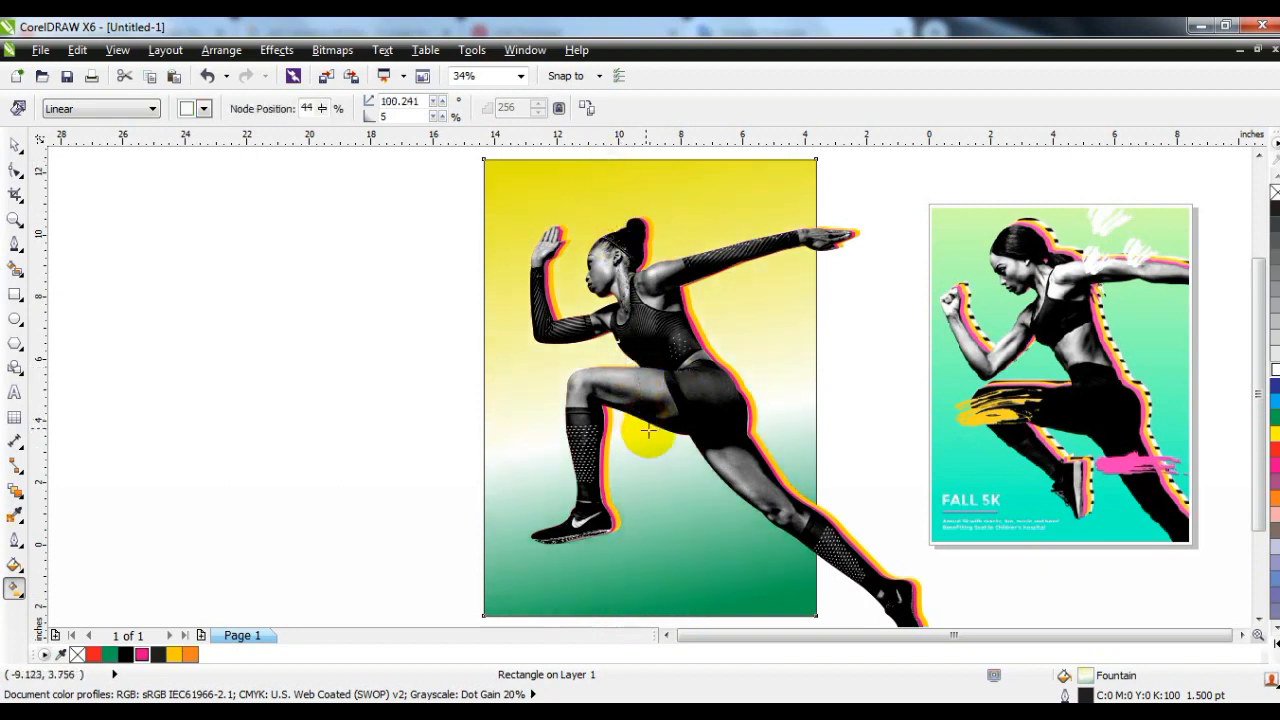
Step: Duplicate the yellow silhouette into the empty area beside the poster, away from the runner
{"action": "left_click", "coordinate": [15, 218]}
{"action": "left_click_drag", "start_coordinate": [544, 268], "coordinate": [971, 400]}
{"action": "left_click", "coordinate": [15, 145]}
{"action": "left_click", "coordinate": [115, 314]}
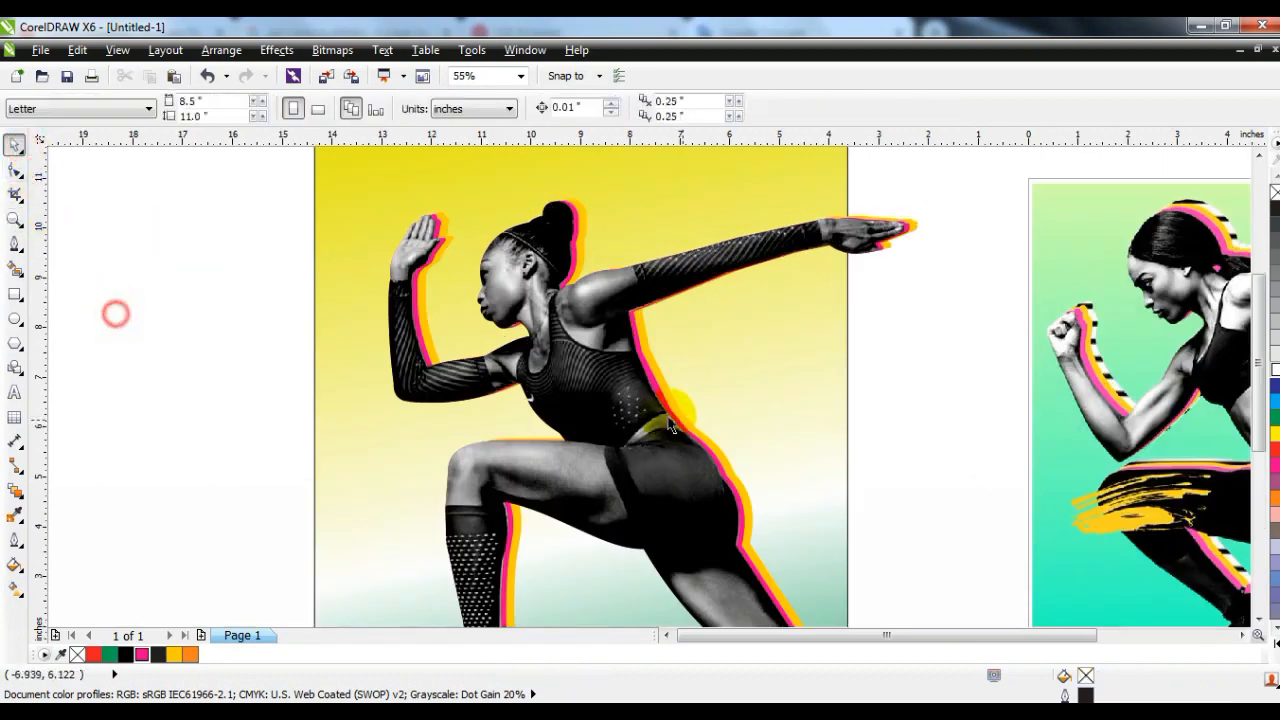
{"action": "left_click_drag", "start_coordinate": [676, 405], "coordinate": [86, 400]}
{"action": "key", "text": "F3"}
{"action": "left_click_drag", "start_coordinate": [585, 400], "coordinate": [415, 398]}
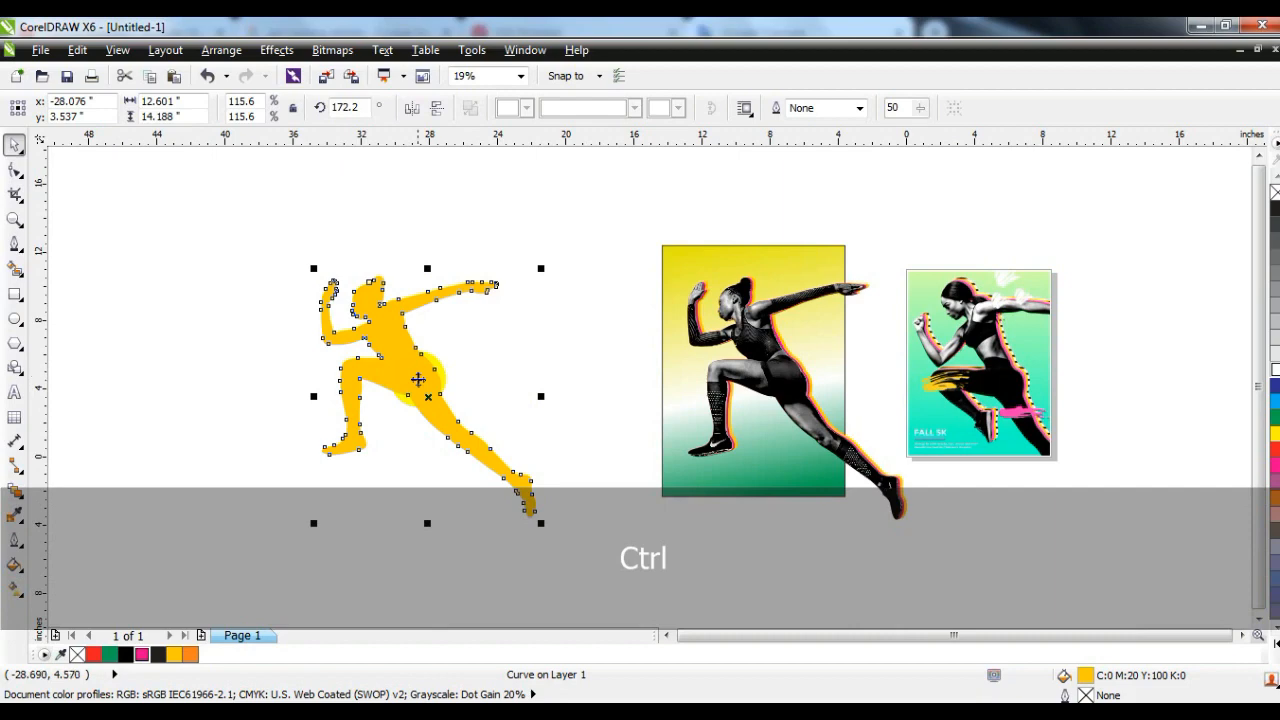
Step: Draw a thin horizontal bar about 16.77 in wide and 0.125 in high above the silhouette copy and fill it with black
{"action": "left_click", "coordinate": [14, 220]}
{"action": "left_click_drag", "start_coordinate": [249, 239], "coordinate": [735, 497]}
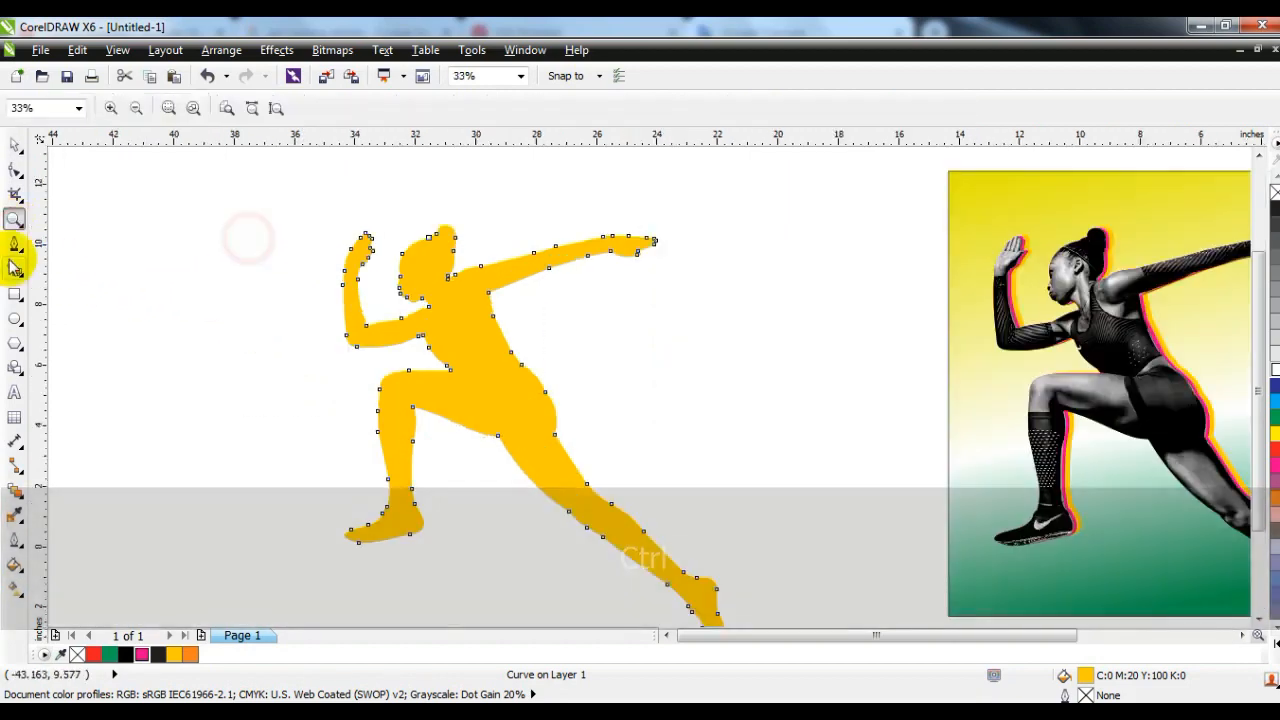
{"action": "left_click", "coordinate": [15, 293]}
{"action": "left_click_drag", "start_coordinate": [220, 178], "coordinate": [733, 180]}
{"action": "left_click", "coordinate": [14, 144]}
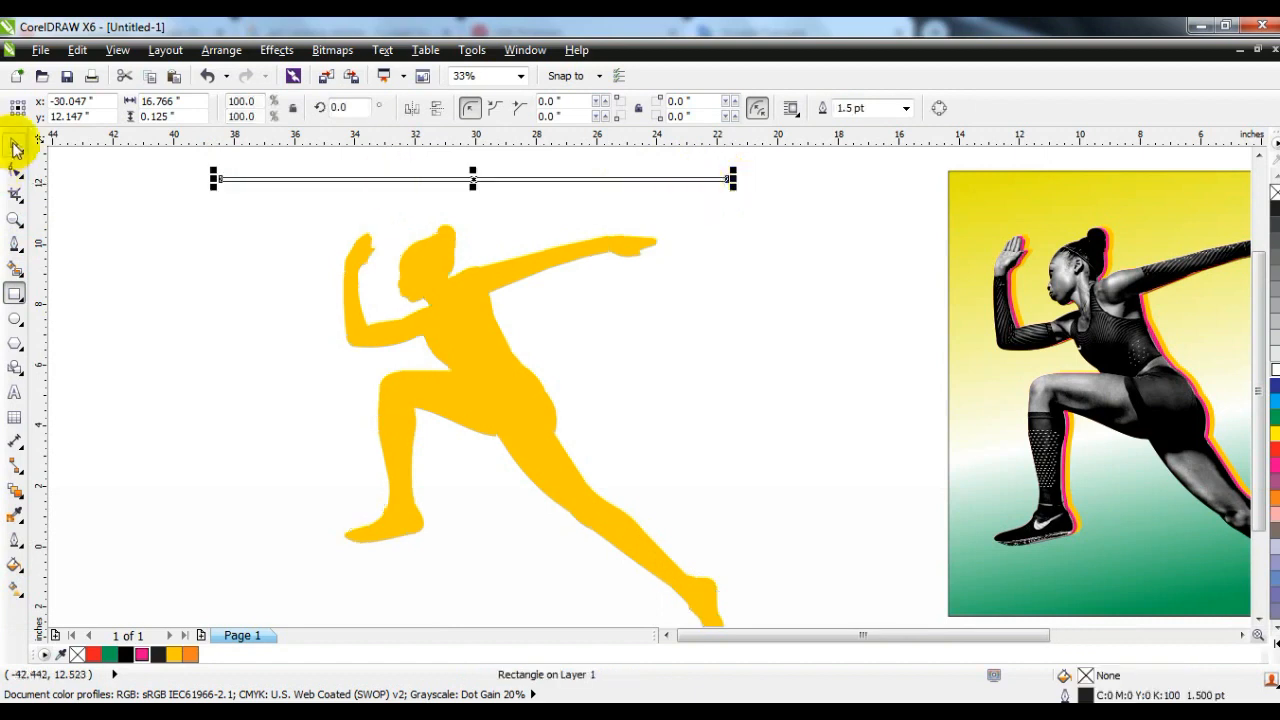
{"action": "left_click", "coordinate": [125, 654]}
Step: Copy the bar a short distance below itself and repeat the duplication until evenly spaced stripes cover the silhouette copy
{"action": "left_click_drag", "start_coordinate": [381, 180], "coordinate": [381, 193]}
{"action": "key", "text": "ctrl+r"}
{"action": "key", "text": "ctrl+r"}
{"action": "key", "text": "ctrl+r"}
{"action": "key", "text": "ctrl+r"}
{"action": "key", "text": "ctrl+r"}
{"action": "key", "text": "ctrl+r"}
{"action": "key", "text": "ctrl+r"}
{"action": "key", "text": "ctrl+r"}
{"action": "key", "text": "ctrl+r"}
{"action": "key", "text": "ctrl+r"}
{"action": "key", "text": "ctrl+r"}
{"action": "key", "text": "ctrl+r"}
{"action": "key", "text": "ctrl+r"}
{"action": "key", "text": "ctrl+r"}
{"action": "key", "text": "ctrl+r"}
{"action": "key", "text": "ctrl+r"}
{"action": "key", "text": "ctrl+r"}
{"action": "key", "text": "ctrl+r"}
{"action": "key", "text": "ctrl+r"}
{"action": "key", "text": "ctrl+r"}
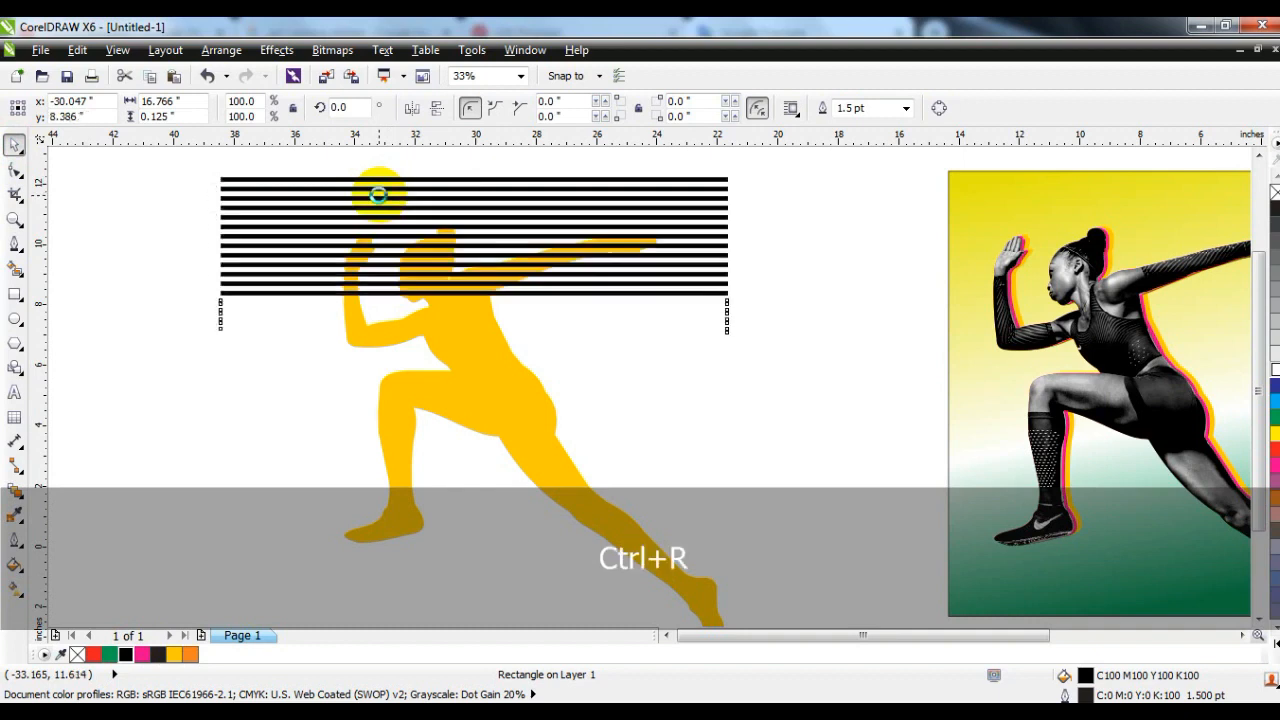
{"action": "key", "text": "ctrl+r"}
{"action": "key", "text": "ctrl+r"}
{"action": "key", "text": "ctrl+r"}
Step: Weld all the black bars into one stripe object and send it behind the silhouette copy
{"action": "left_click_drag", "start_coordinate": [195, 177], "coordinate": [250, 657]}
{"action": "left_click_drag", "start_coordinate": [268, 622], "coordinate": [260, 590]}
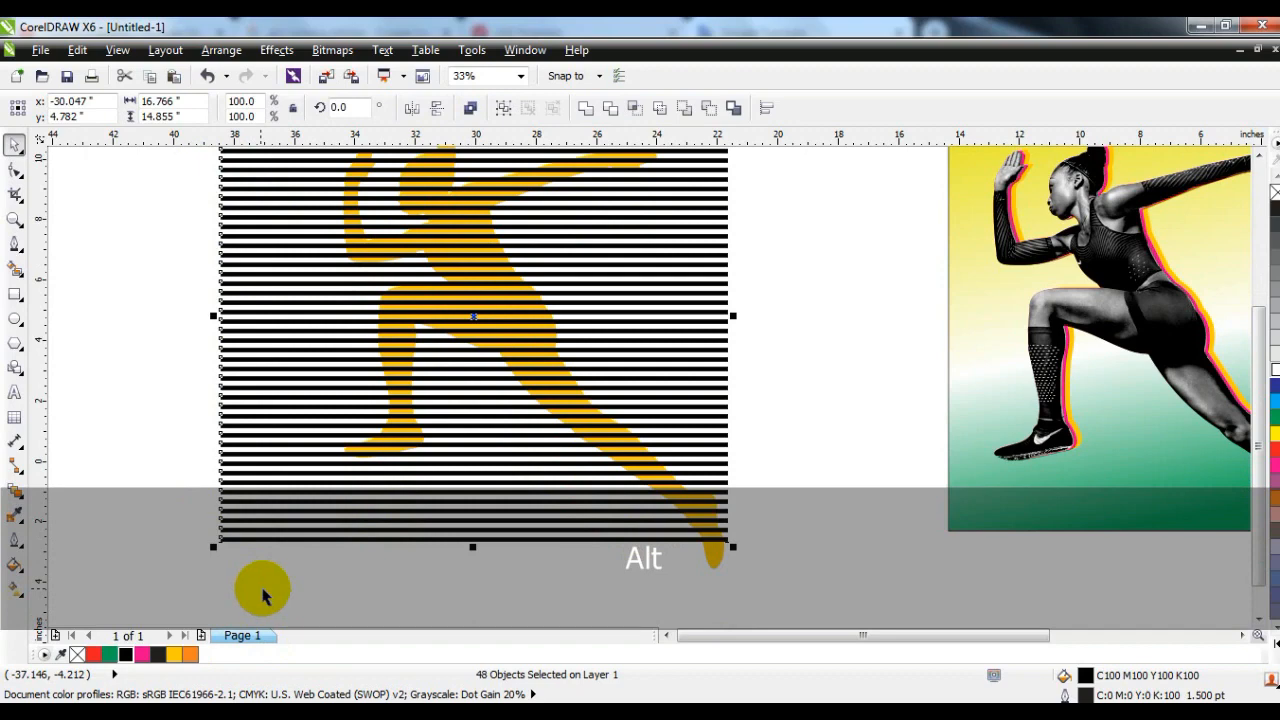
{"action": "key", "text": "F4"}
{"action": "left_click", "coordinate": [590, 110]}
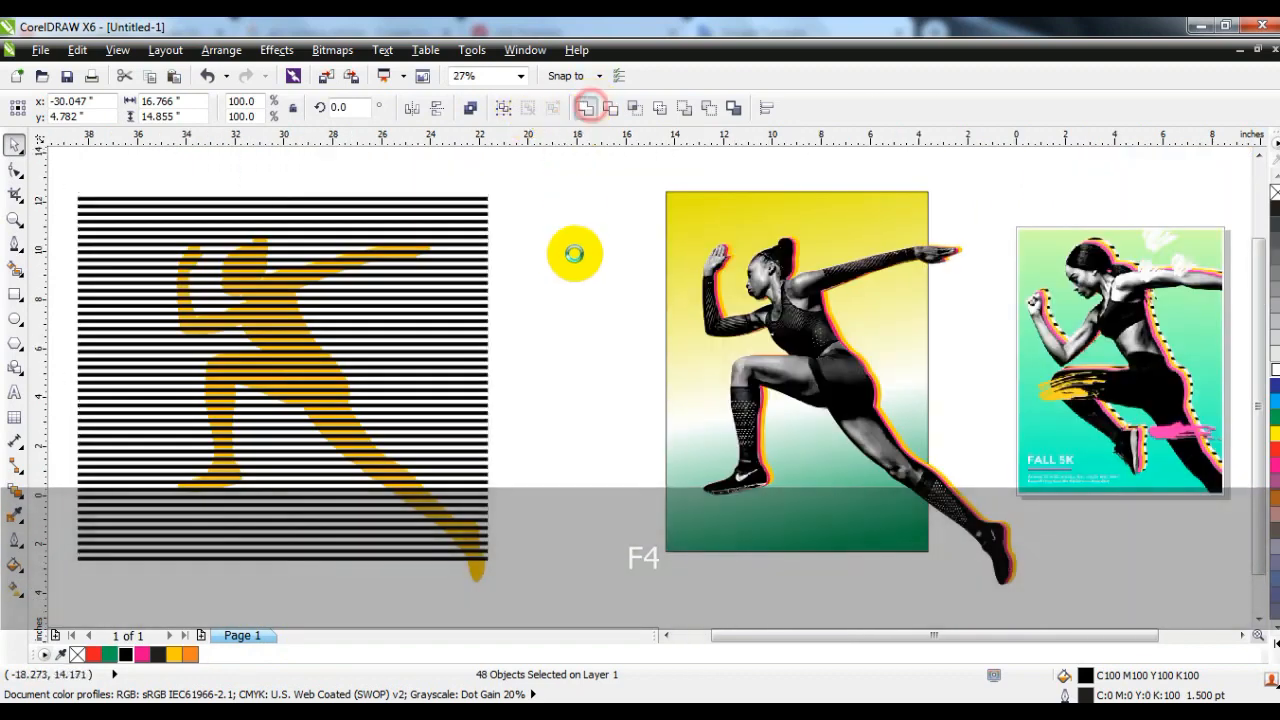
{"action": "key", "text": "shift+Page_Down"}
Step: Centre the stripe object and the yellow silhouette copy on each other horizontally and vertically
{"action": "left_click", "coordinate": [255, 338], "text": "shift"}
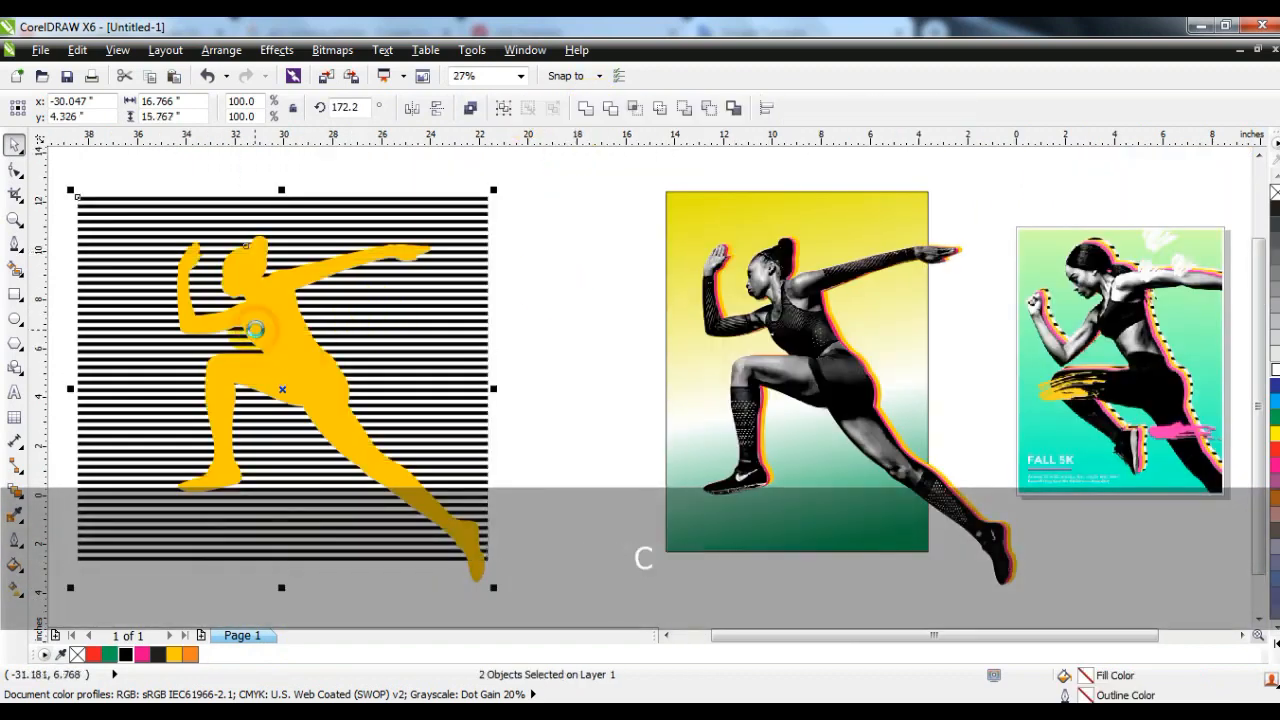
{"action": "key", "text": "e"}
{"action": "key", "text": "shift+F2"}
{"action": "key", "text": "Escape"}
Step: Remove the outline from the stripe object and PowerClip it inside the yellow silhouette copy
{"action": "left_click", "coordinate": [828, 273]}
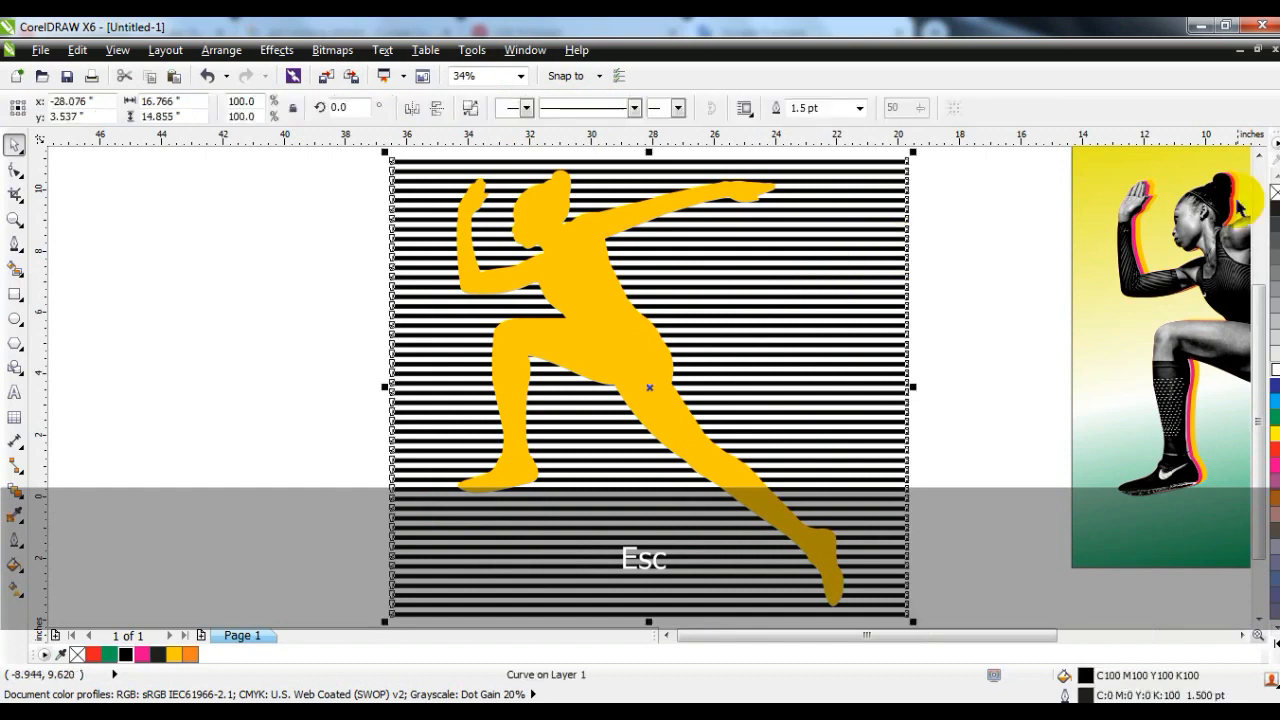
{"action": "right_click", "coordinate": [1274, 193]}
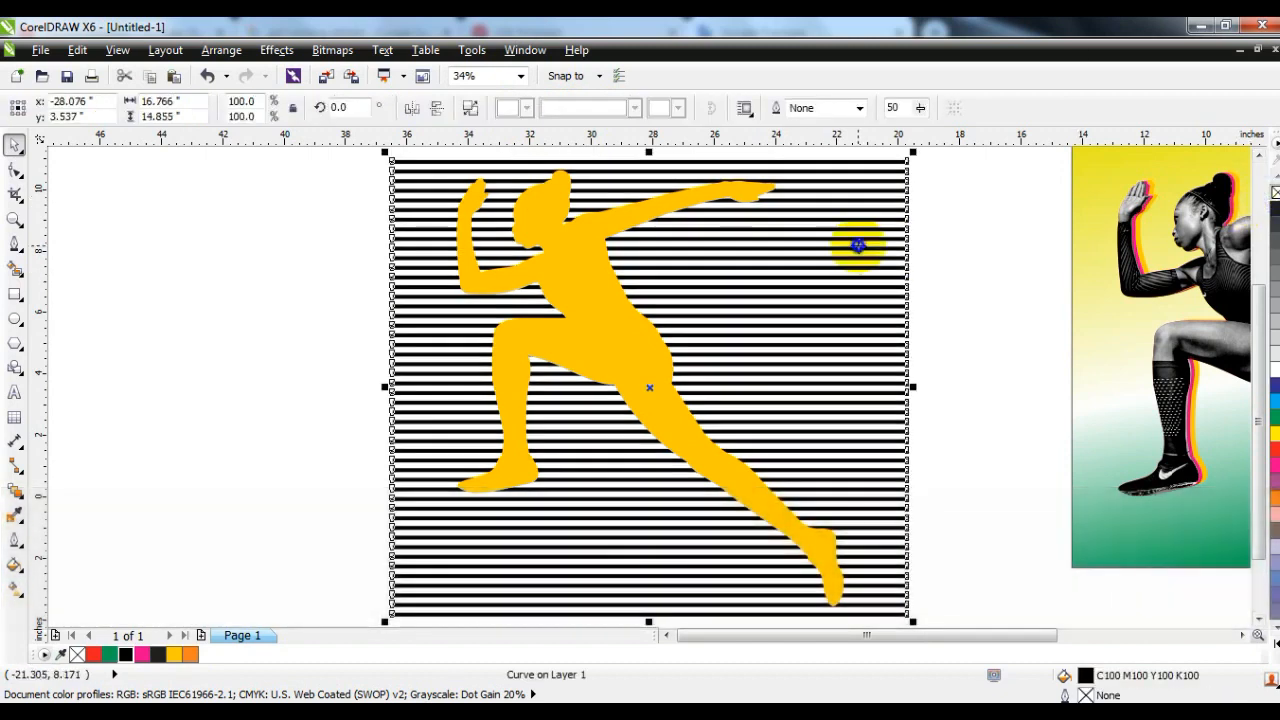
{"action": "right_click", "coordinate": [857, 243]}
{"action": "left_click", "coordinate": [930, 31]}
{"action": "left_click", "coordinate": [580, 225]}
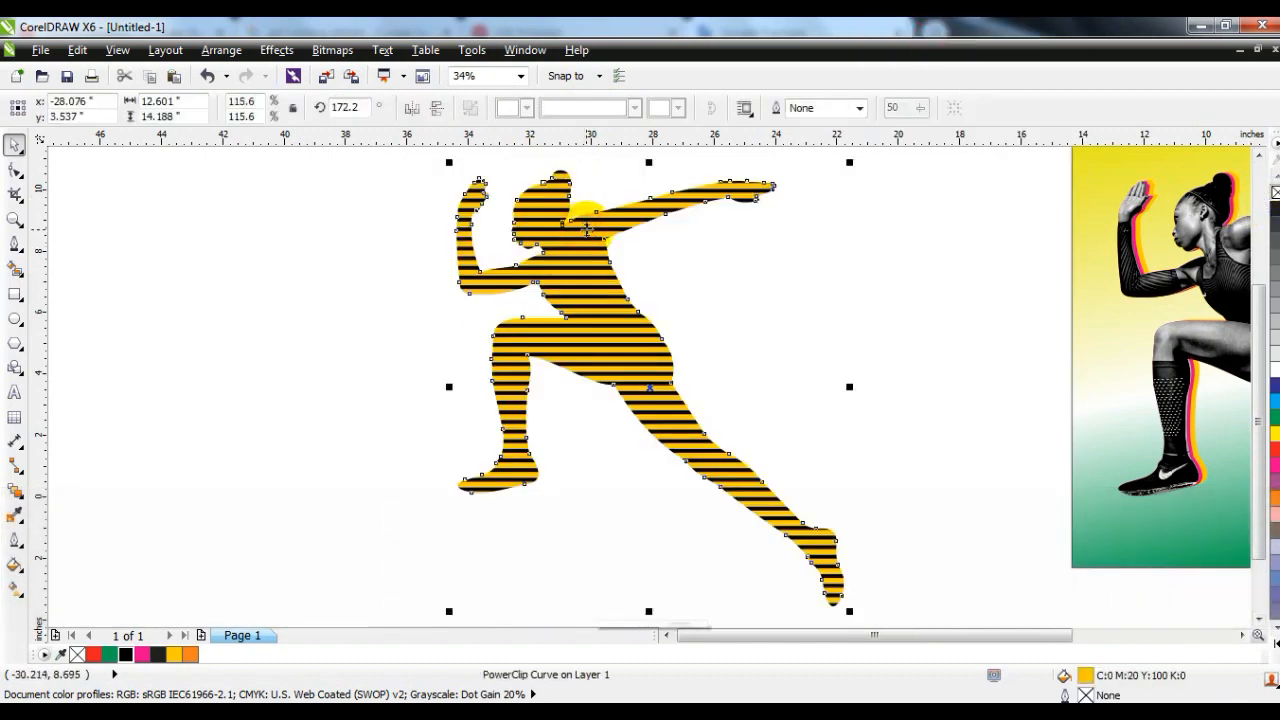
Step: Fill the striped silhouette's background with white
{"action": "left_click", "coordinate": [1259, 617]}
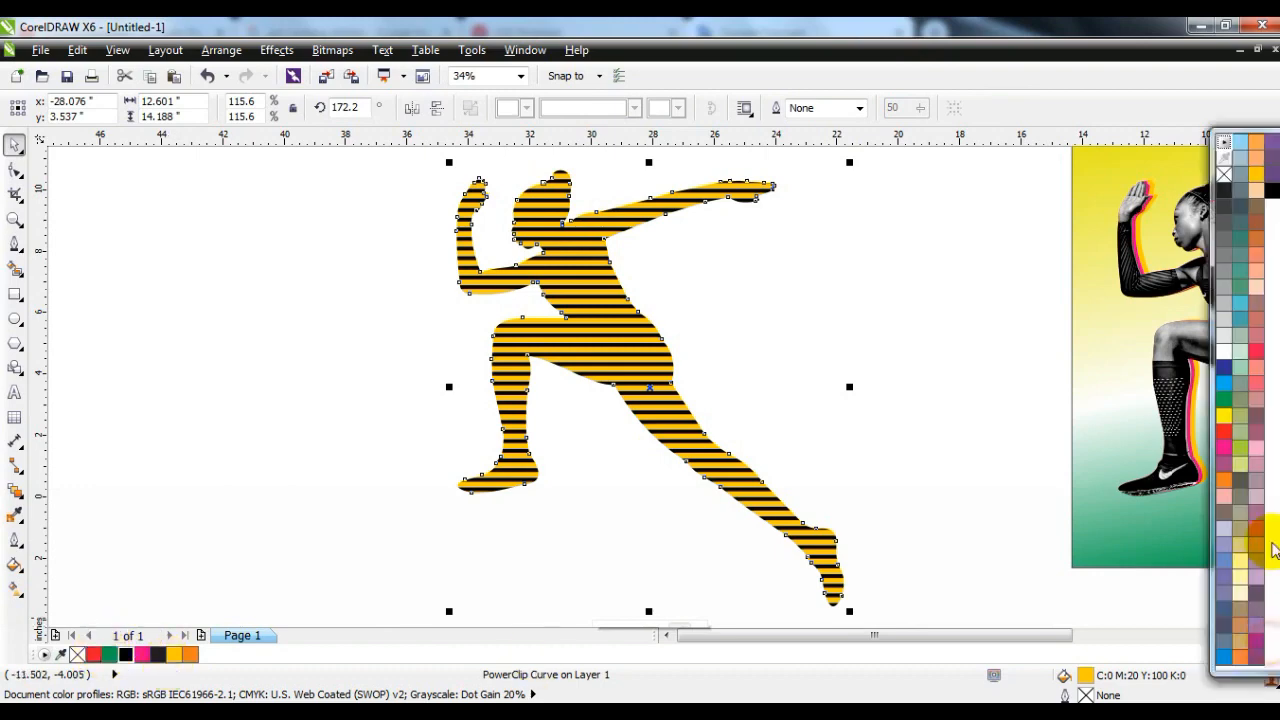
{"action": "left_click", "coordinate": [1226, 348]}
{"action": "left_click", "coordinate": [821, 390]}
Step: Move the striped silhouette onto the poster, offset slightly beyond the yellow edge, and send it three levels back behind the other silhouettes
{"action": "key", "text": "F3"}
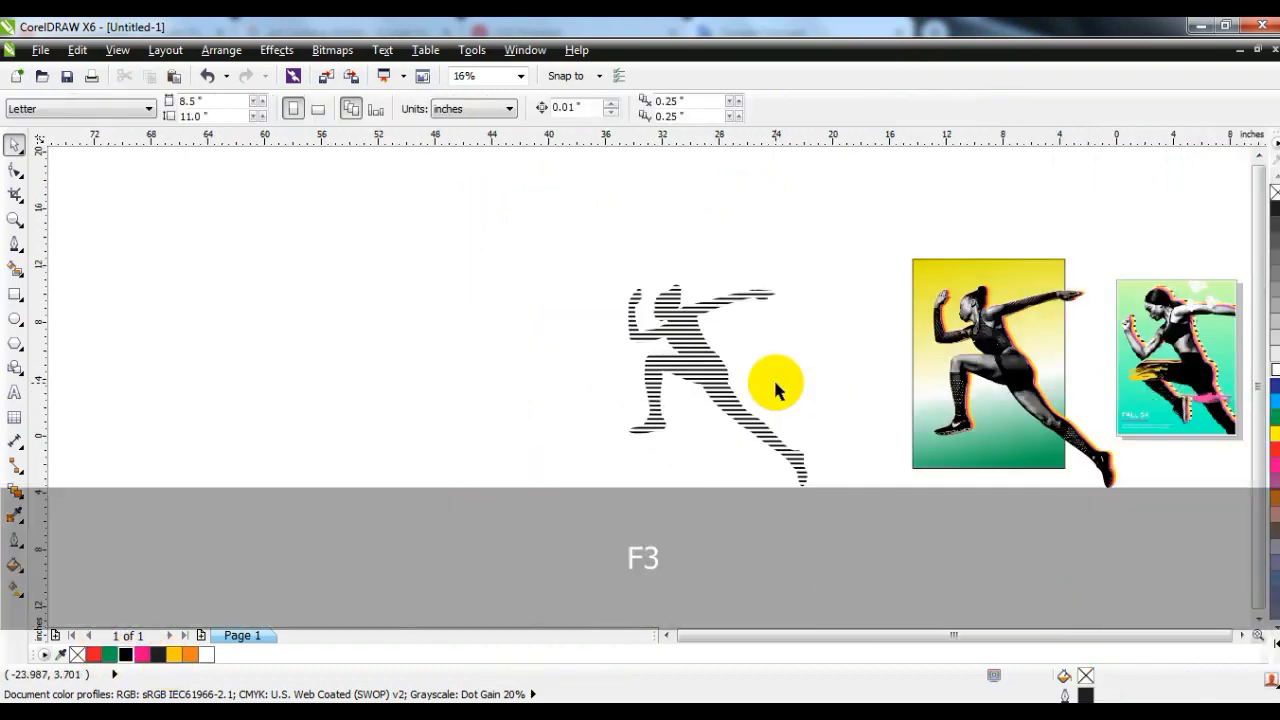
{"action": "left_click_drag", "start_coordinate": [393, 204], "coordinate": [1229, 553]}
{"action": "key", "text": "shift+F2"}
{"action": "key", "text": "Escape"}
{"action": "left_click_drag", "start_coordinate": [185, 349], "coordinate": [841, 407]}
{"action": "key", "text": "ctrl+Page_Down"}
{"action": "key", "text": "ctrl+Page_Down"}
{"action": "key", "text": "ctrl+Page_Down"}
{"action": "key", "text": "shift+F2"}
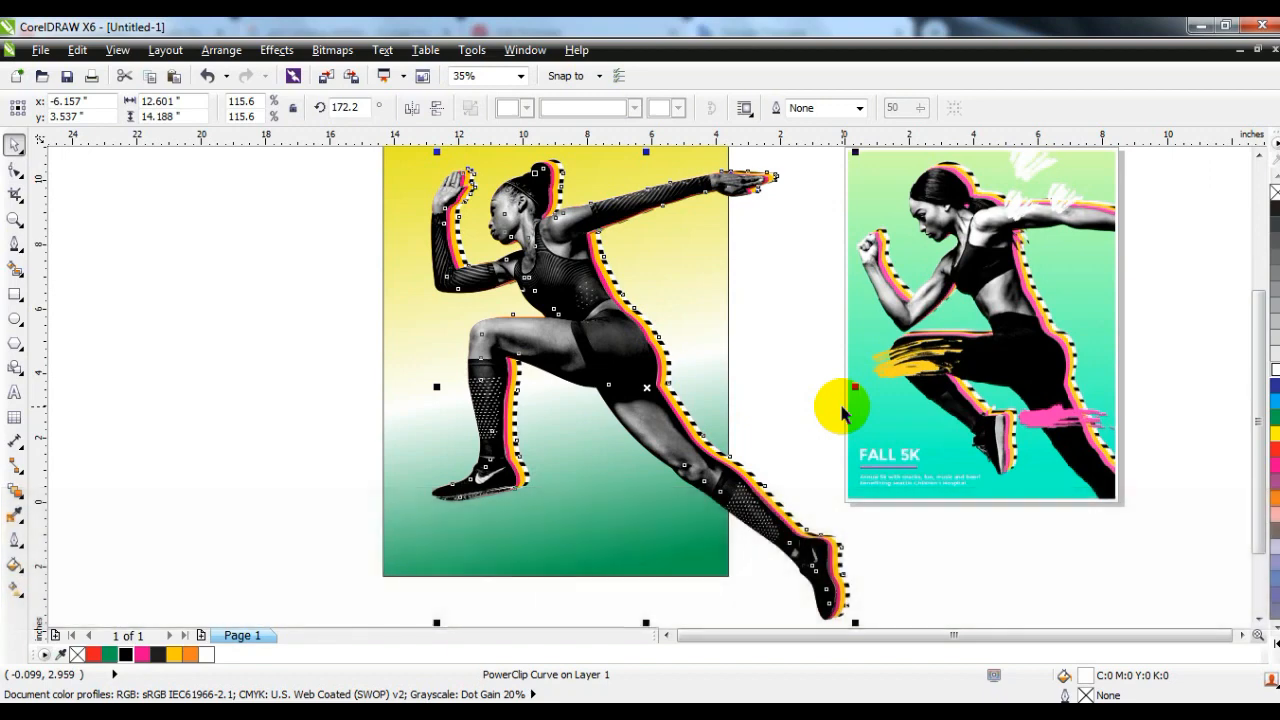
{"action": "key", "text": "Escape"}
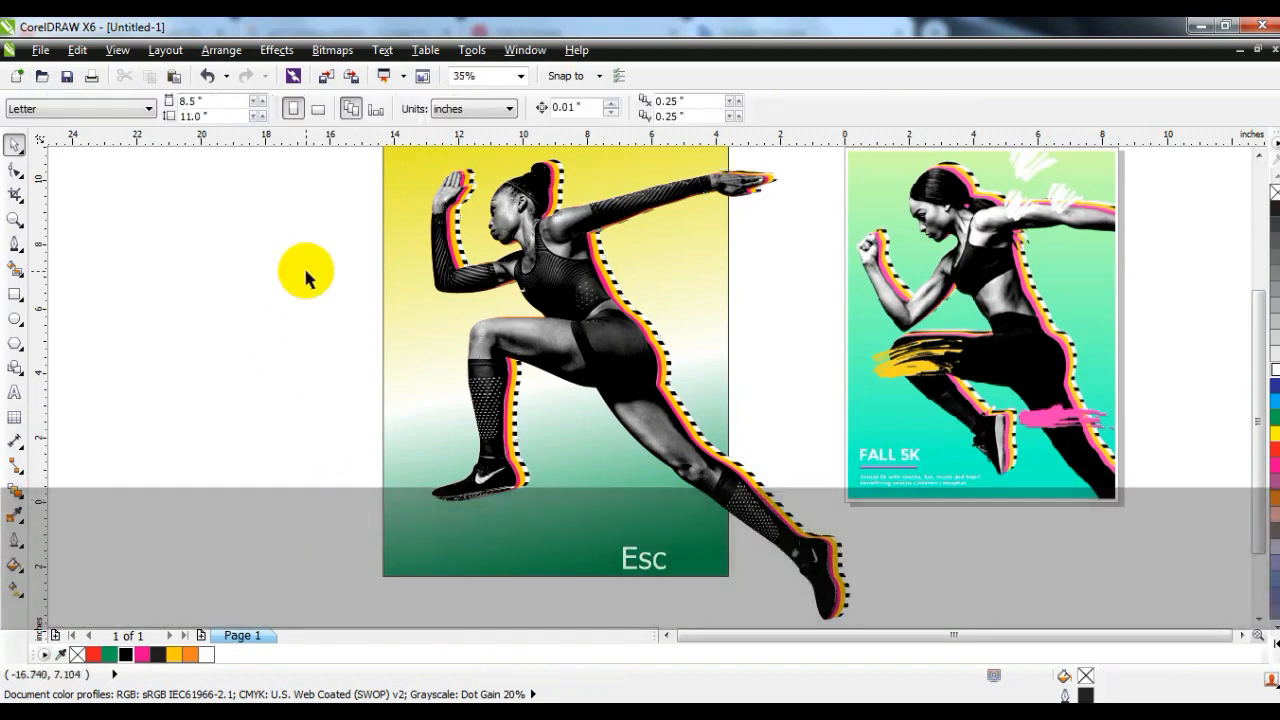
Step: PowerClip the runner and her three silhouettes inside the gradient background rectangle and preview the poster full-screen
{"action": "key", "text": "F3"}
{"action": "key", "text": "Escape"}
{"action": "left_click_drag", "start_coordinate": [214, 509], "coordinate": [950, 133]}
{"action": "key", "text": "shift"}
{"action": "key", "text": "shift+F2"}
{"action": "key", "text": "Escape"}
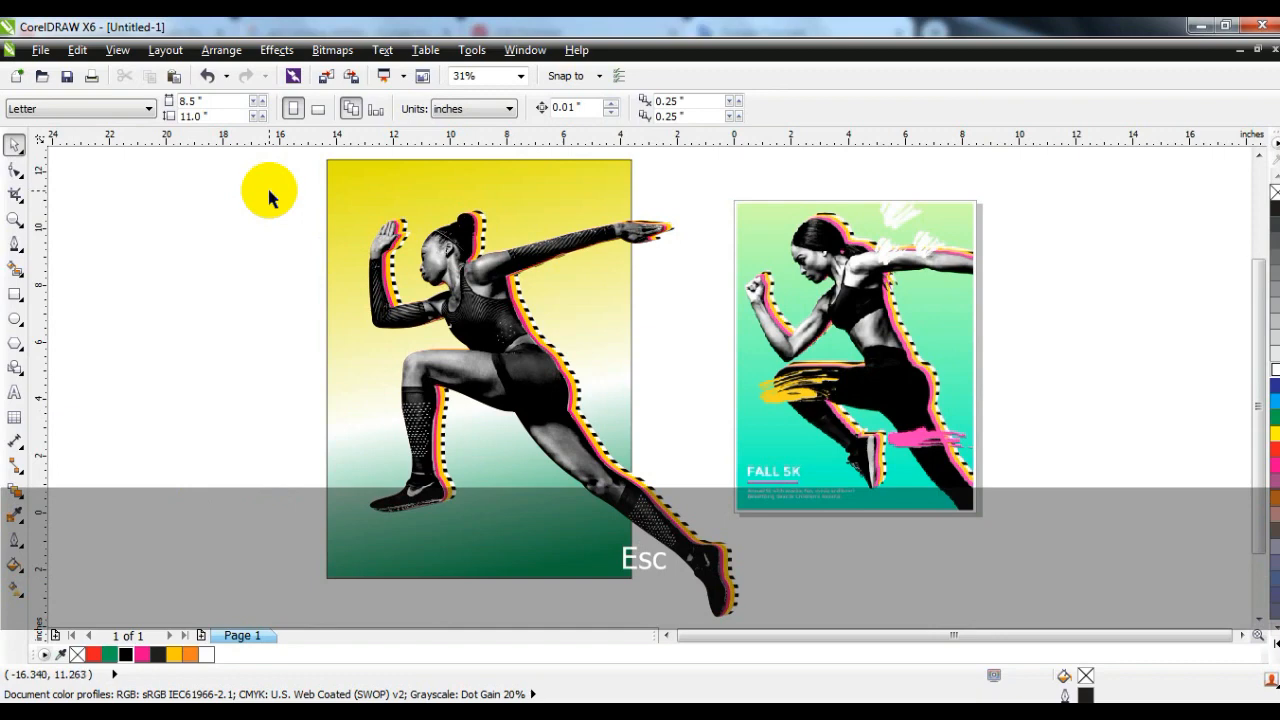
{"action": "left_click_drag", "start_coordinate": [271, 191], "coordinate": [785, 590]}
{"action": "key", "text": "shift+F2"}
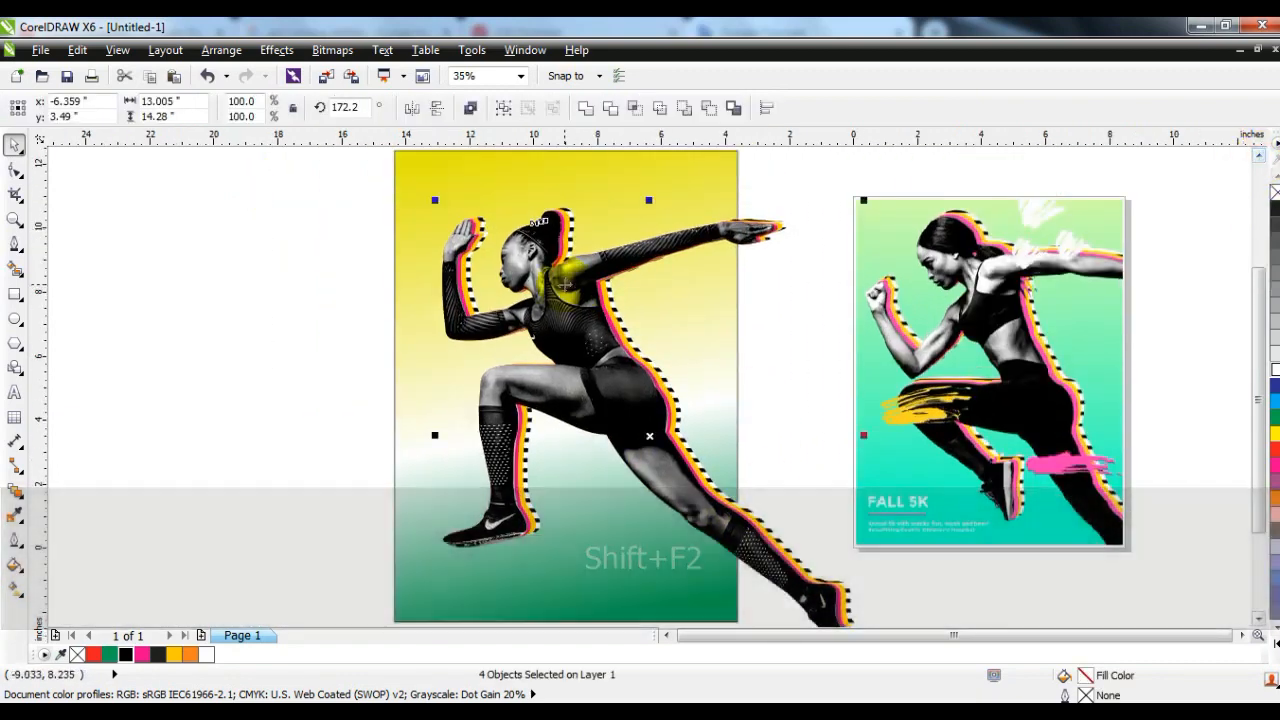
{"action": "right_click", "coordinate": [557, 282]}
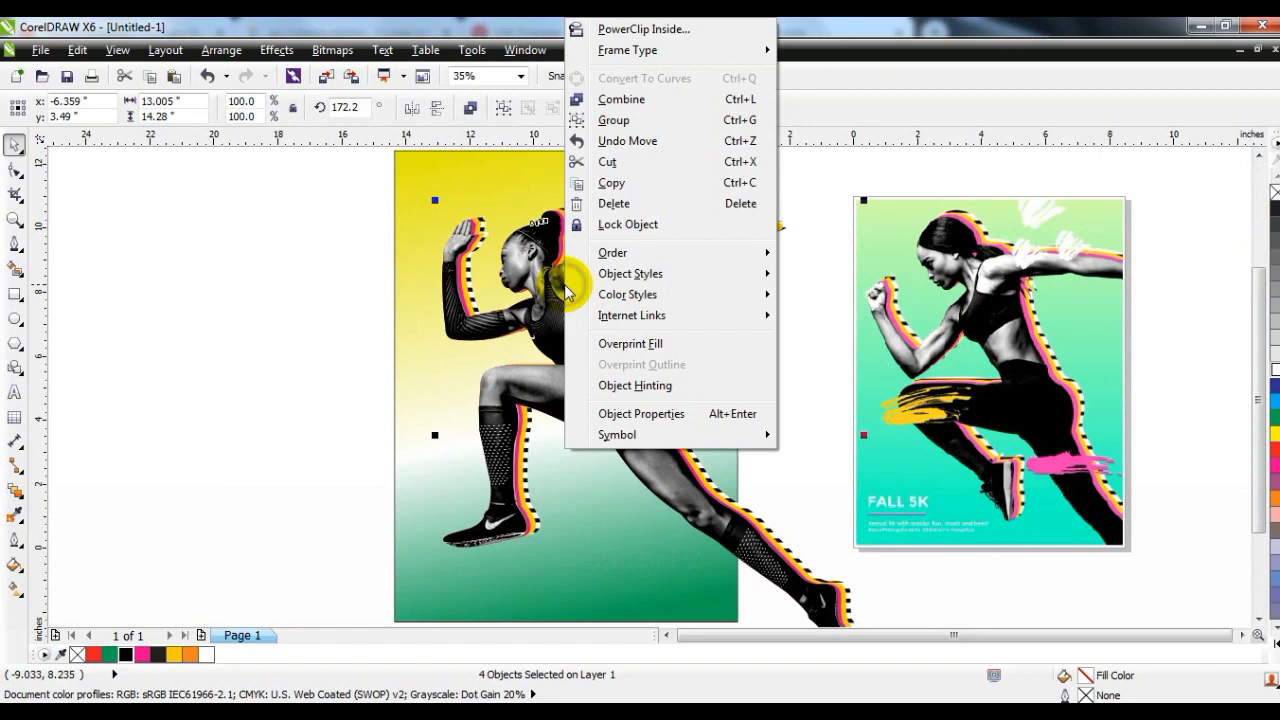
{"action": "left_click", "coordinate": [633, 40]}
{"action": "left_click", "coordinate": [591, 163]}
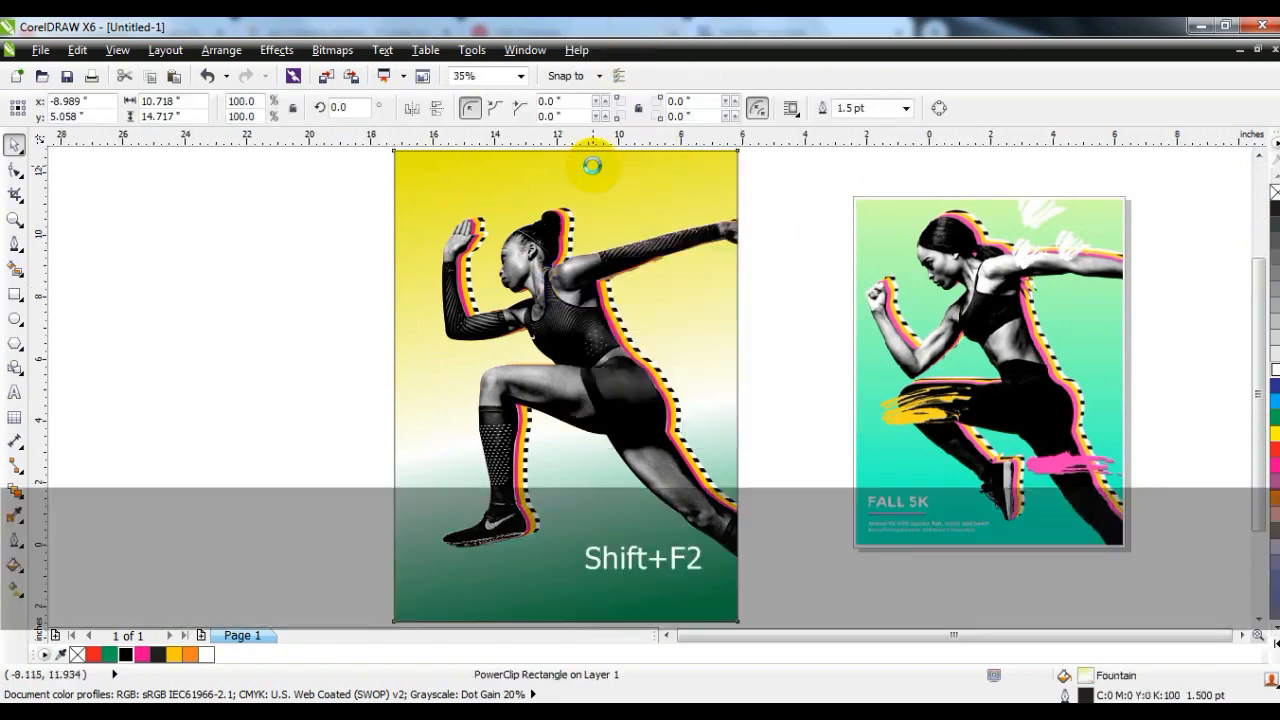
{"action": "key", "text": "shift+F2"}
{"action": "key", "text": "F9"}
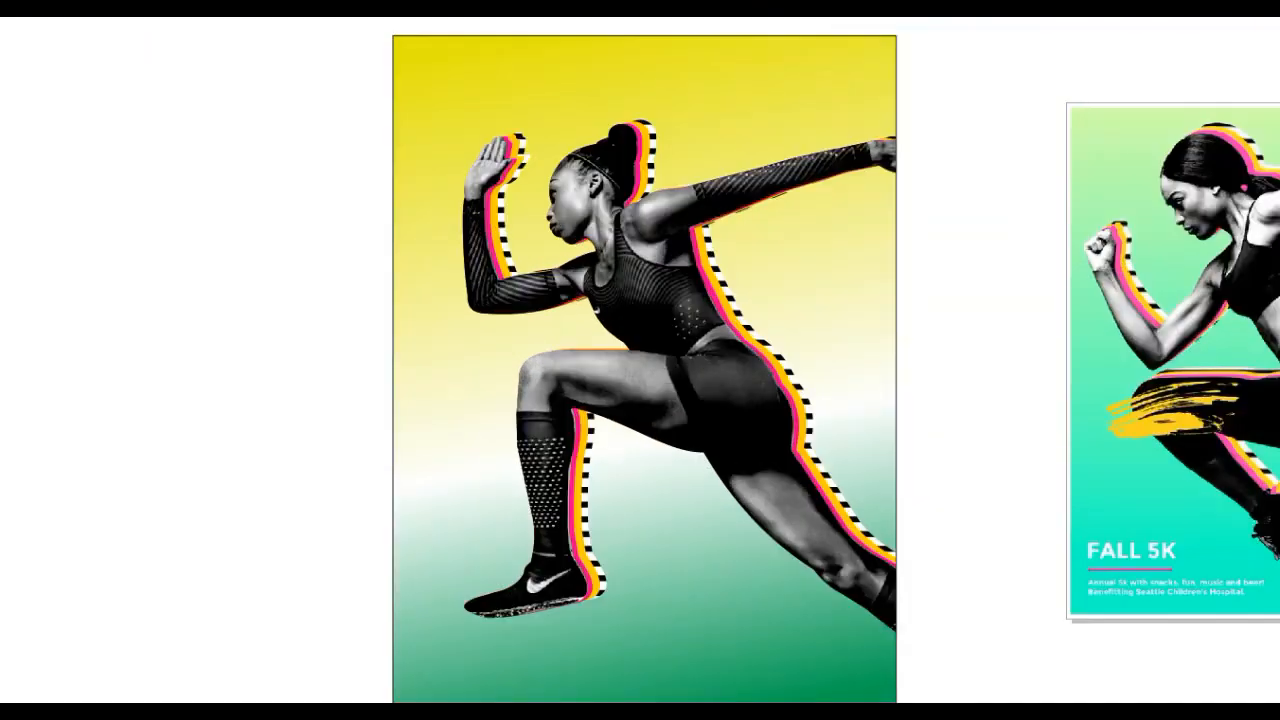